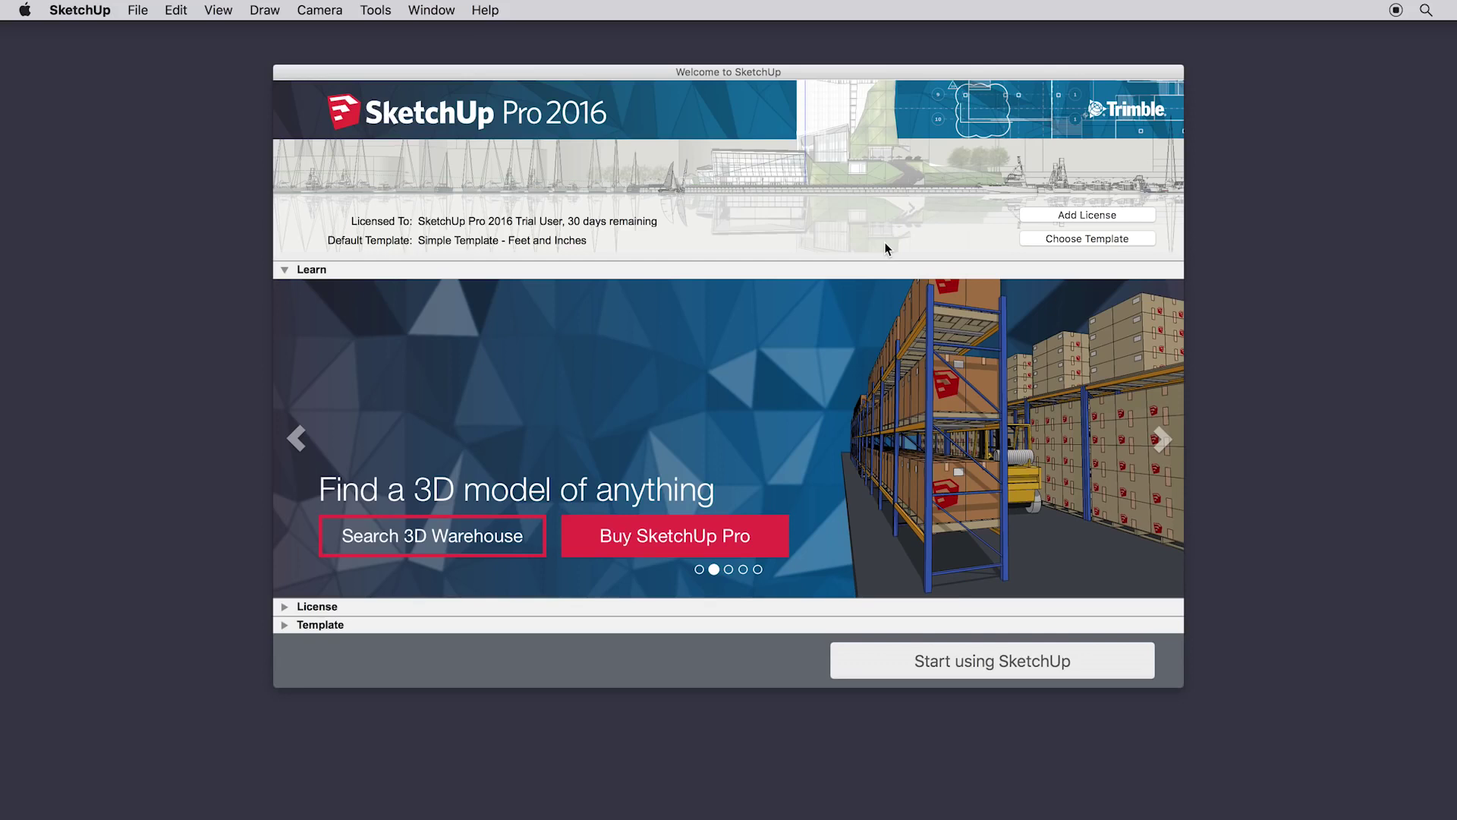
- Choose the Woodworking - Inches template as the default and start a new model with it
left_click(1030, 242)
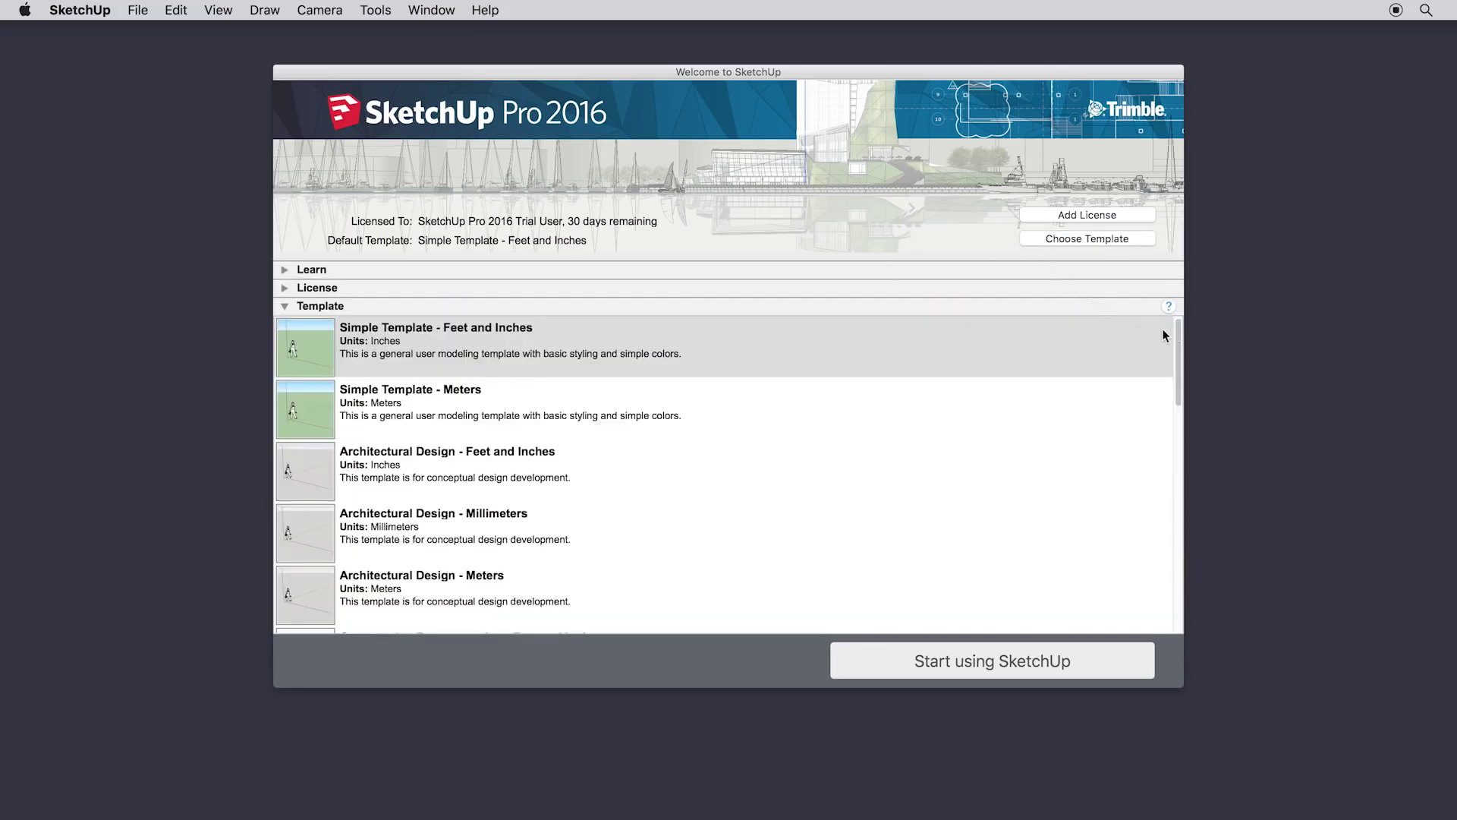
left_click_drag(1181, 348, 1180, 410)
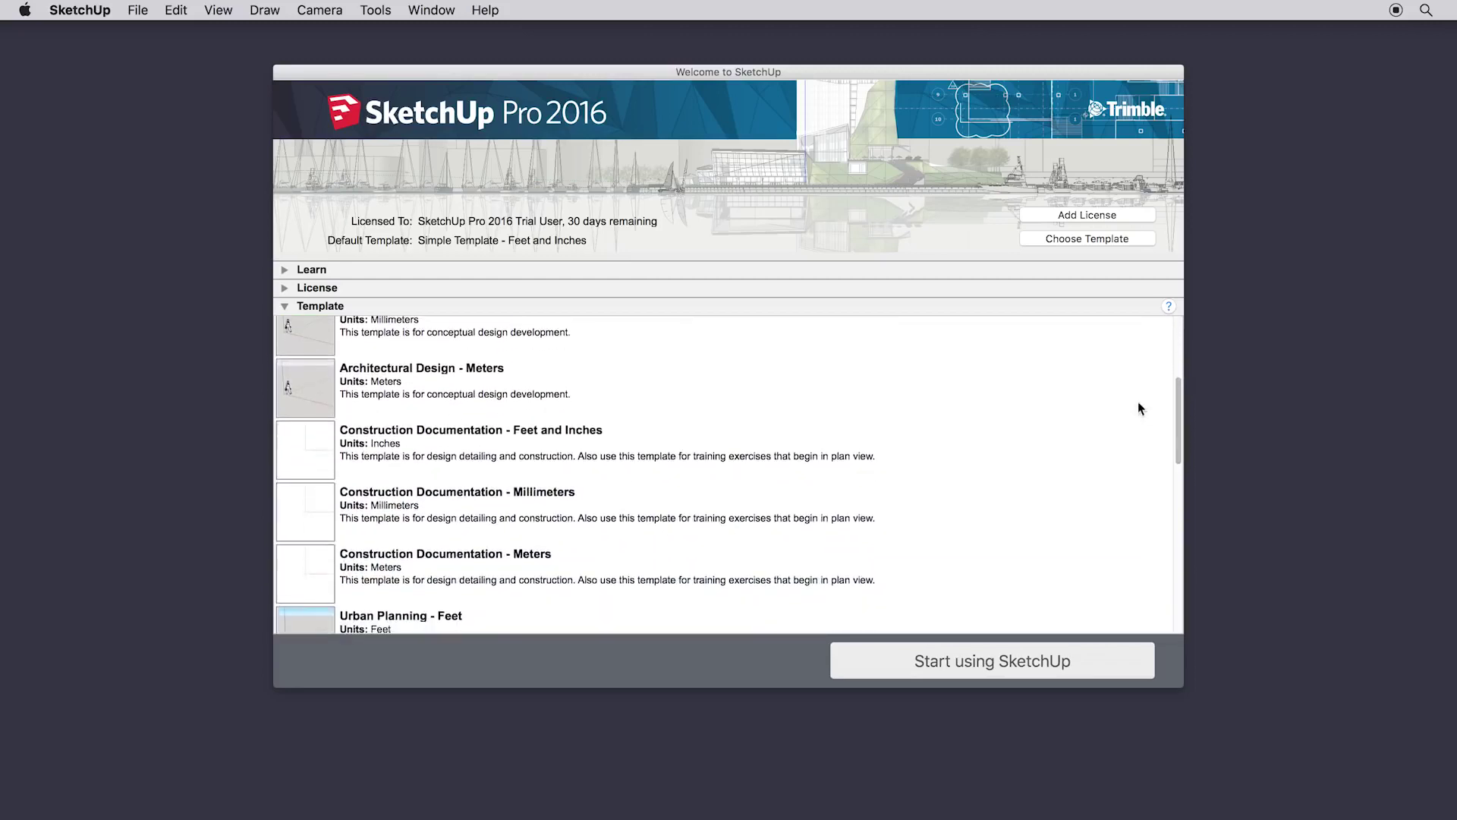
left_click(1081, 394)
left_click_drag(1174, 416, 1182, 462)
left_click(989, 479)
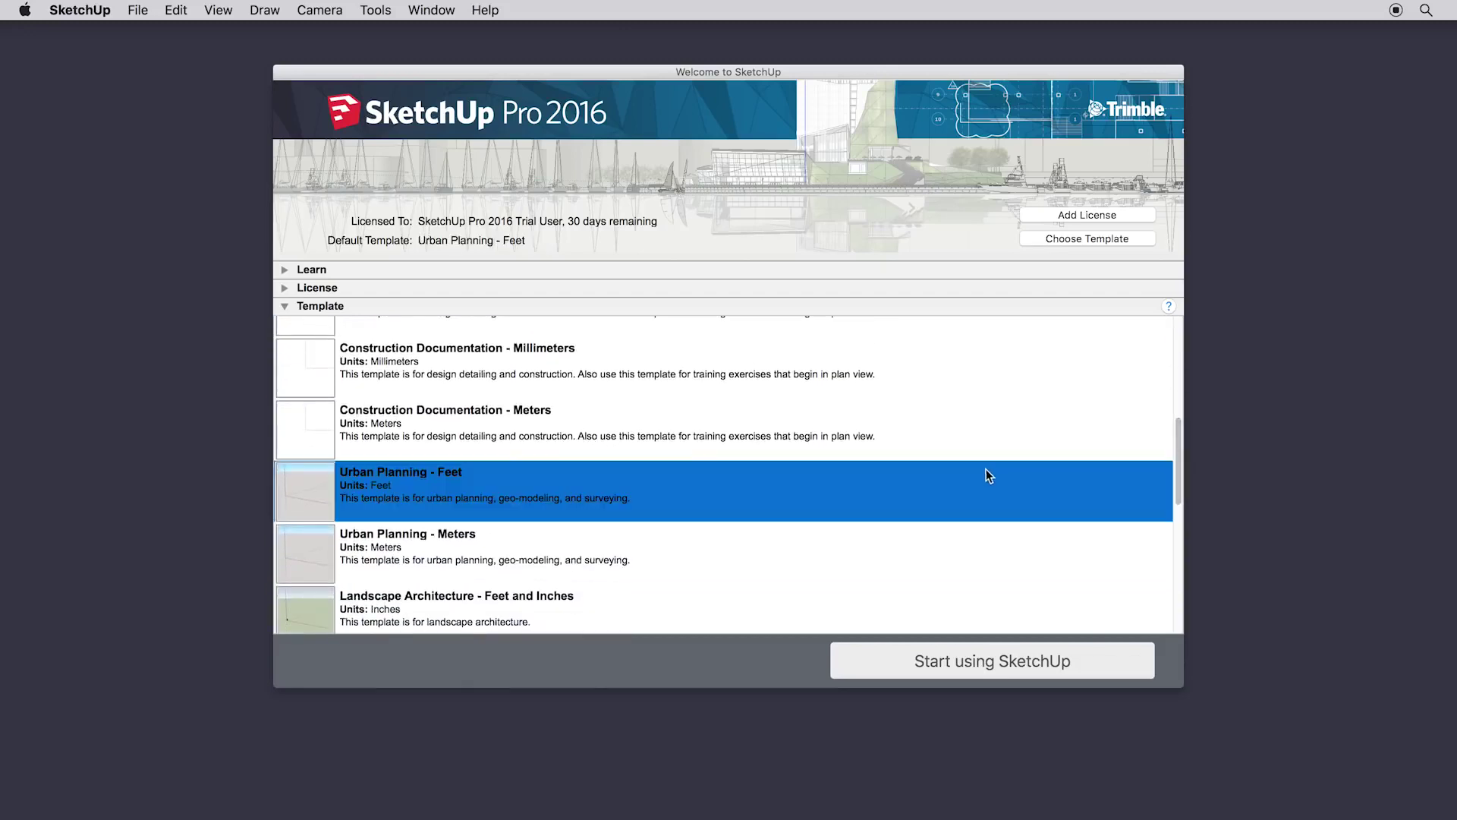
left_click(984, 434)
left_click_drag(1175, 447, 1178, 523)
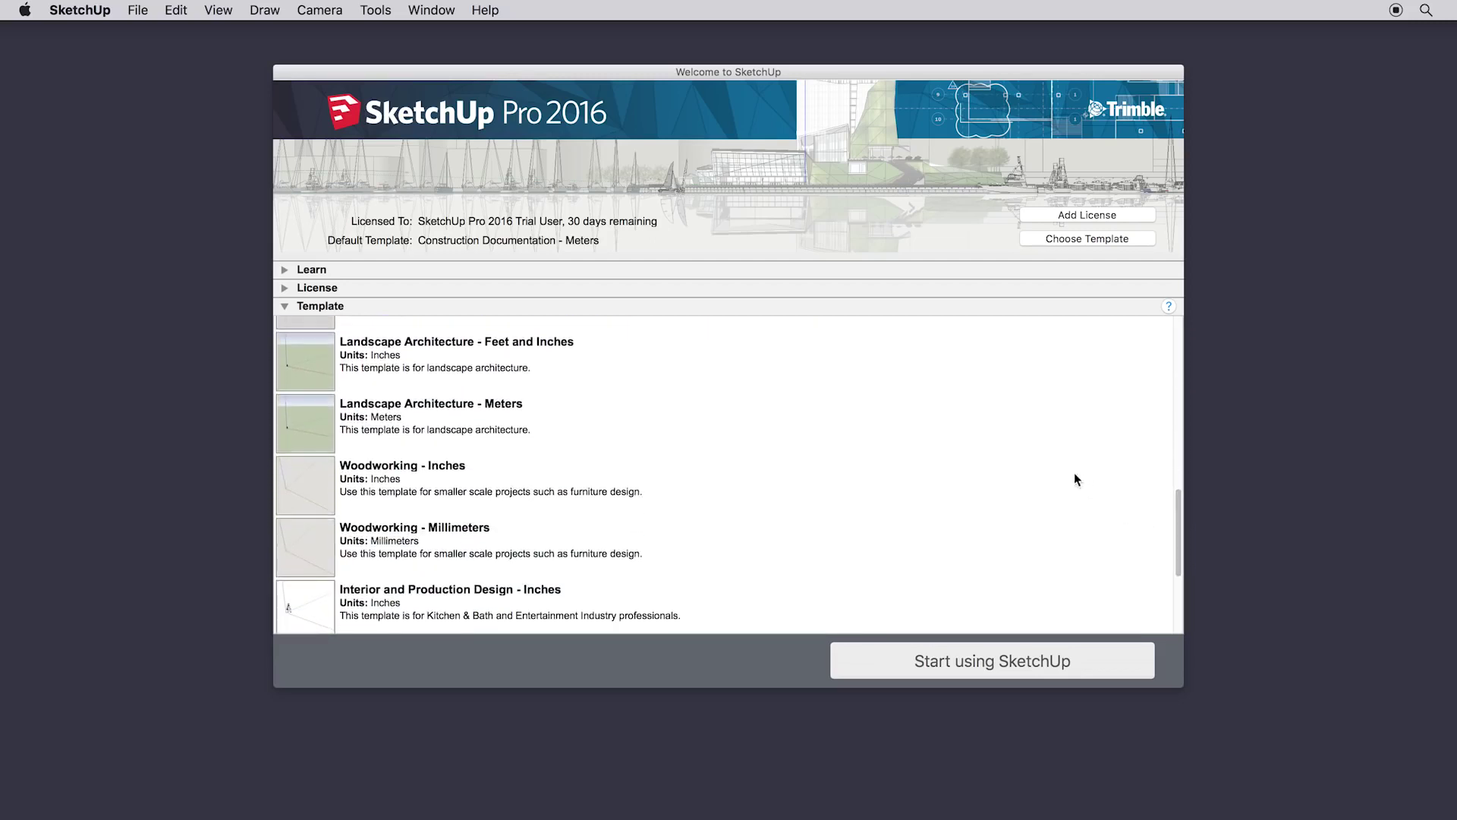
left_click(1055, 497)
left_click(888, 669)
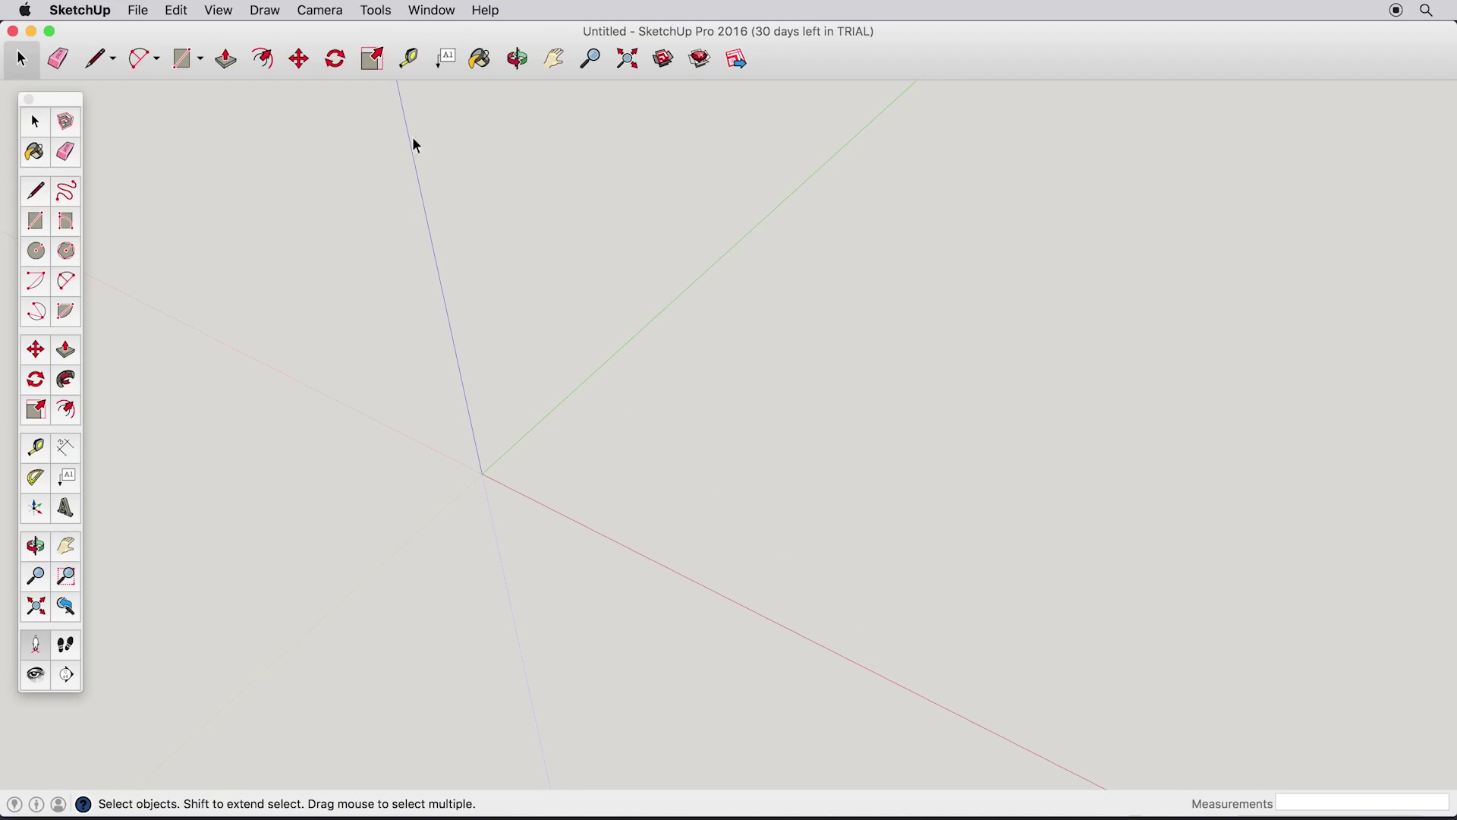
- Switch the camera to the standard Iso view
left_click(327, 16)
mouse_move(422, 74)
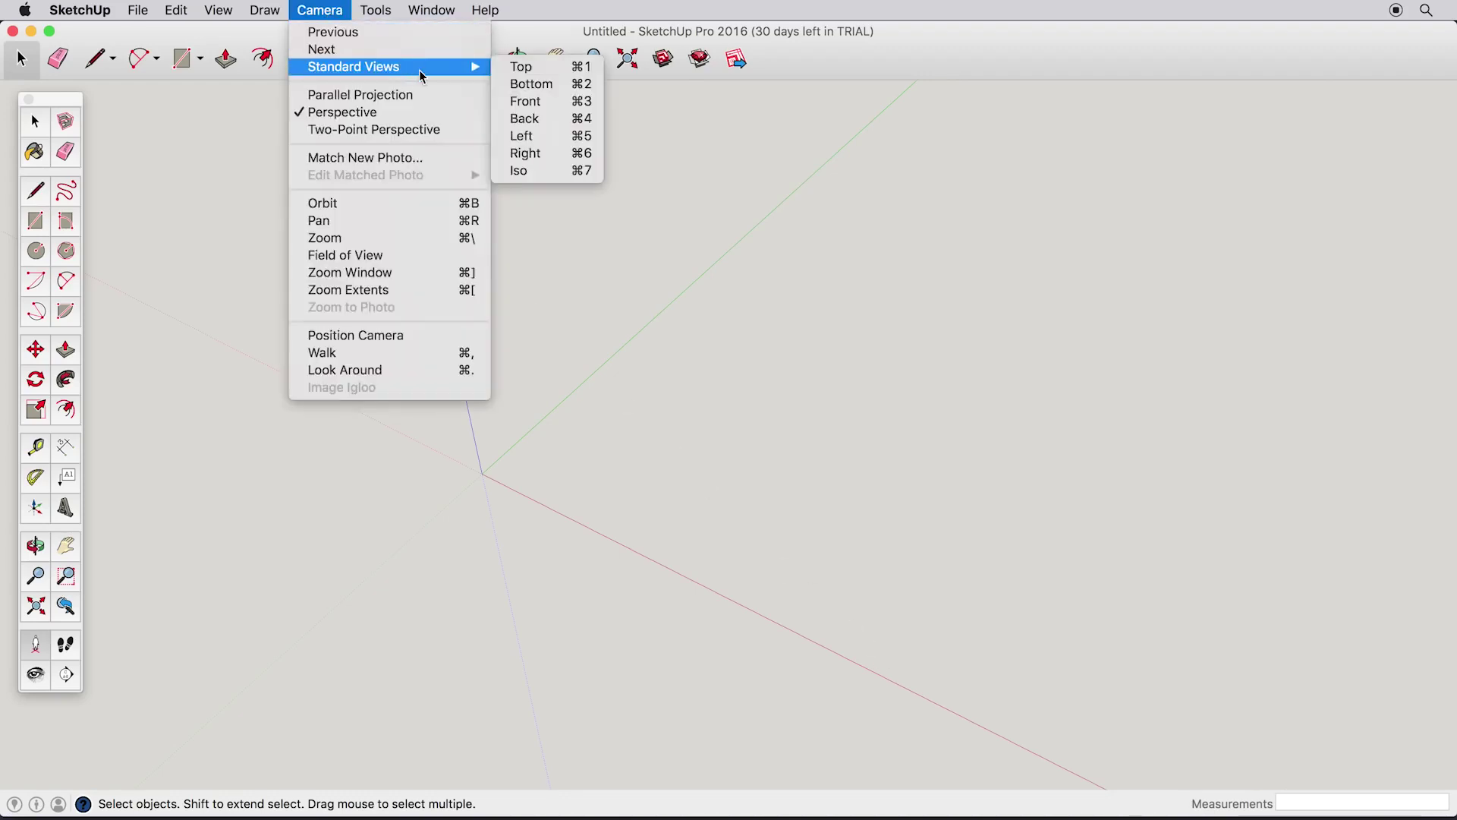
left_click(546, 173)
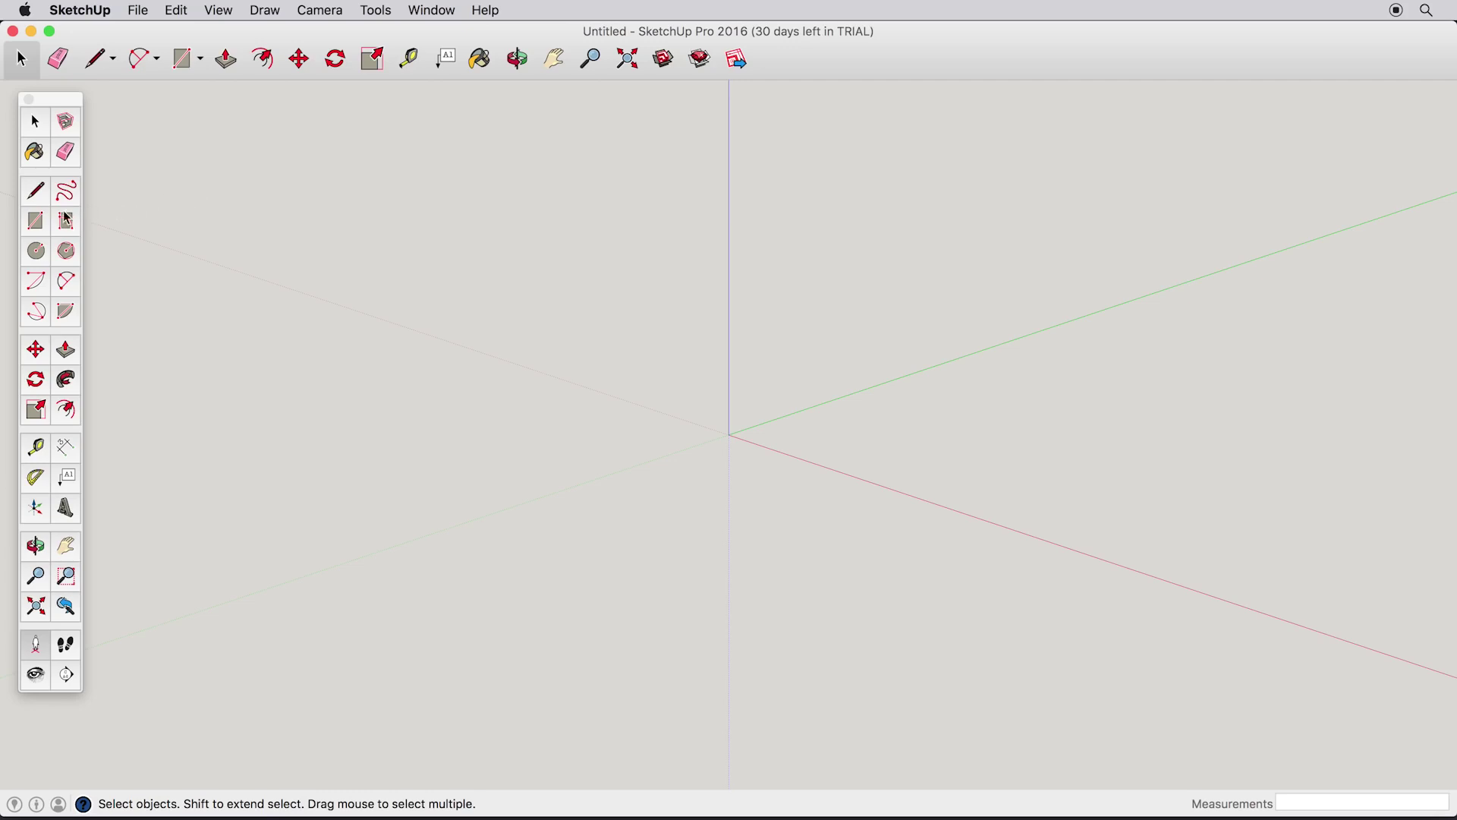
- Draw a large rectangle on the ground across the origin, about 170 by 248 inches
left_click(35, 220)
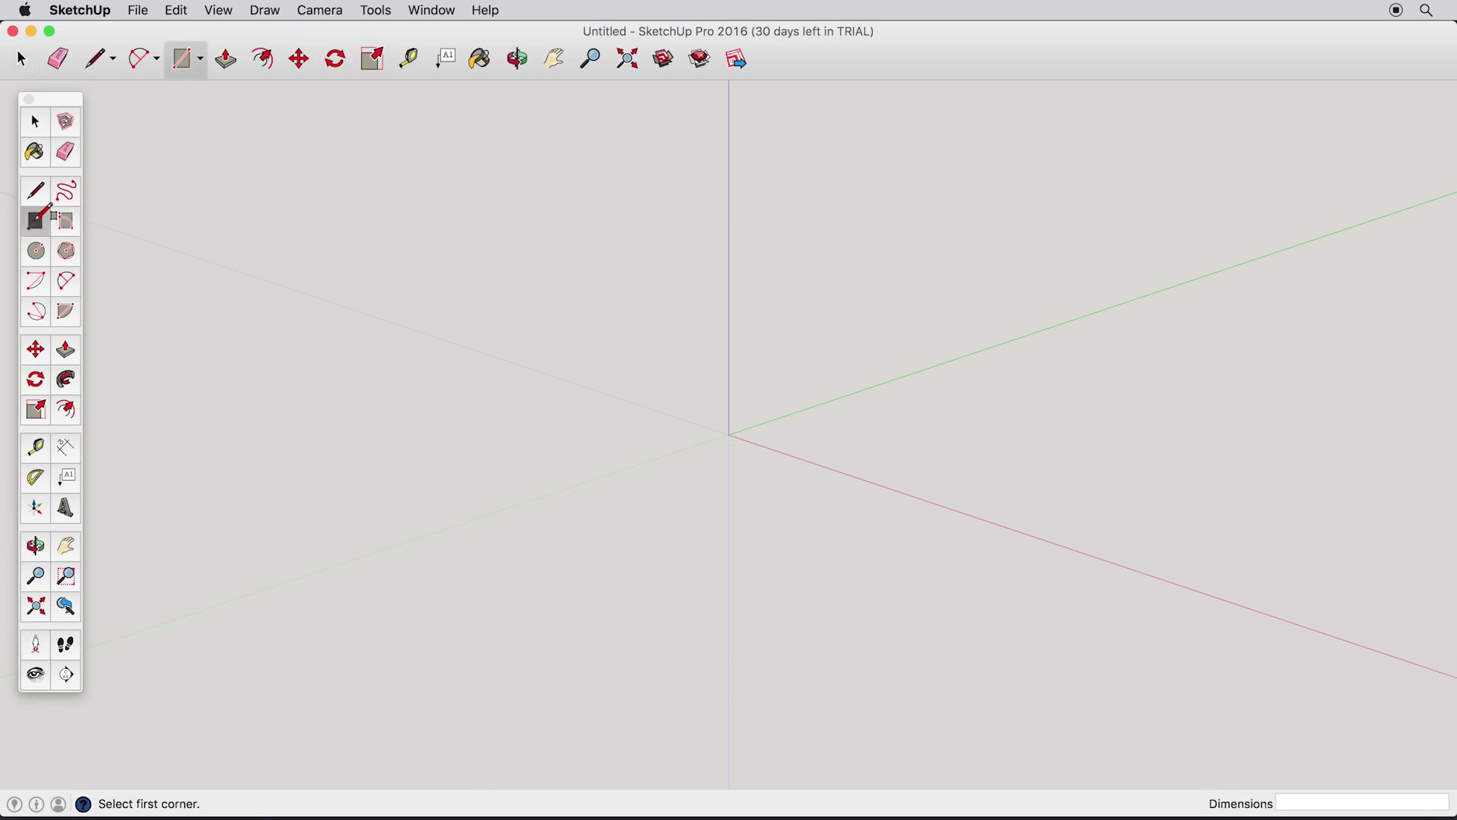
left_click(138, 431)
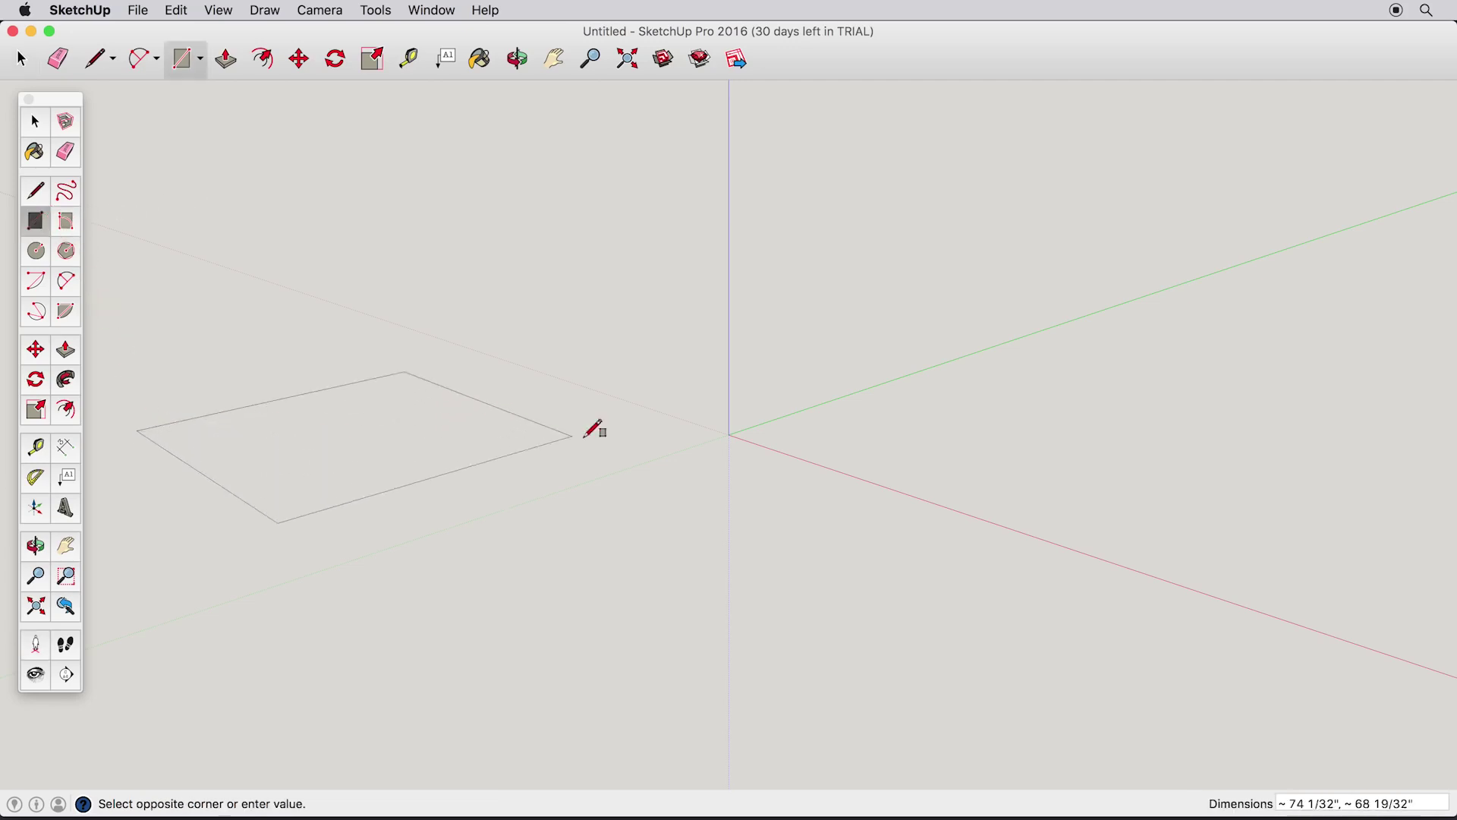
left_click(1283, 365)
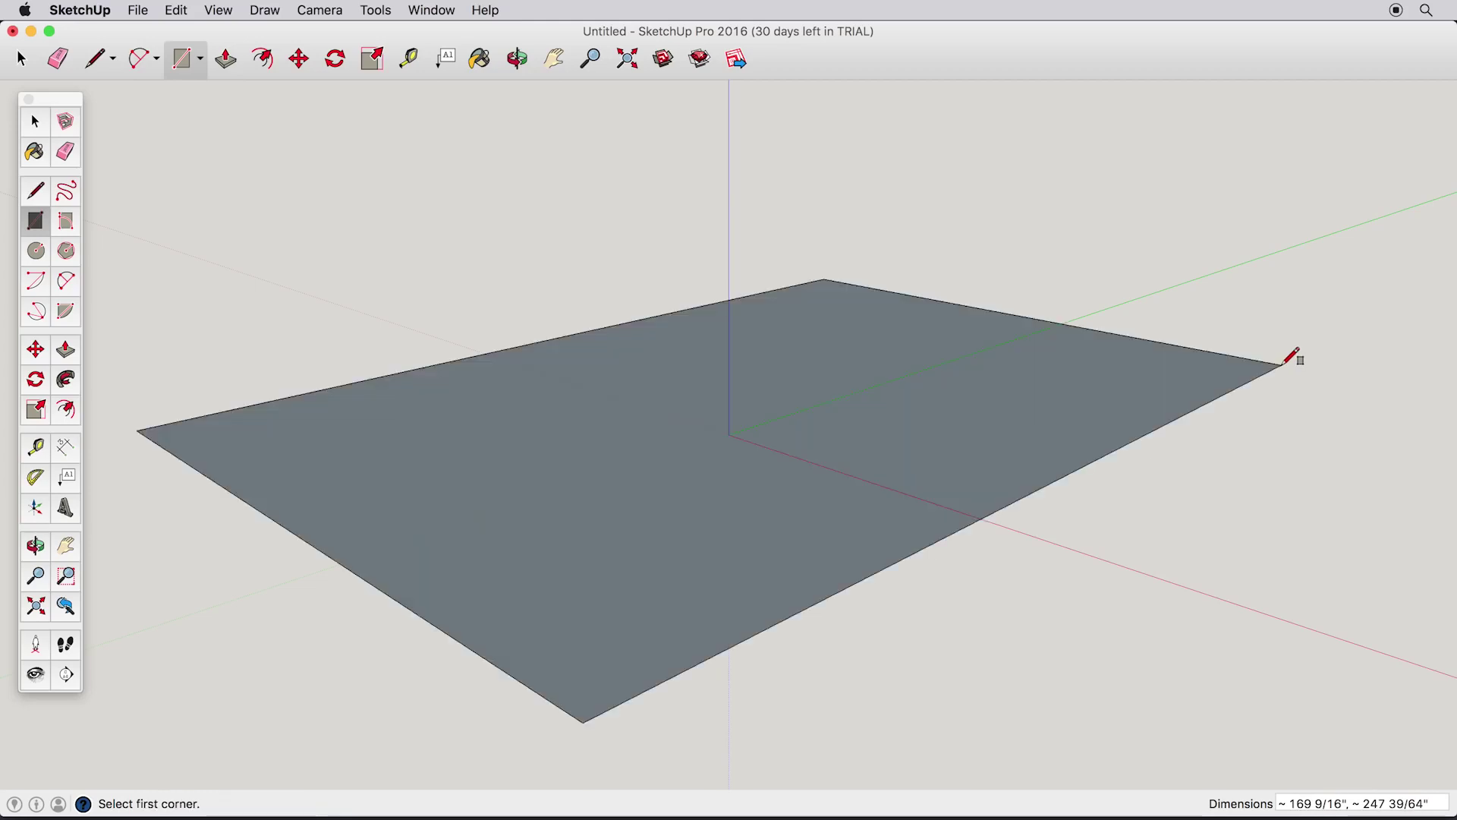
- Draw three smaller ground rectangles around the large one, about 35 by 69, 36 by 56 and 74 by 42 inches
left_click(1257, 396)
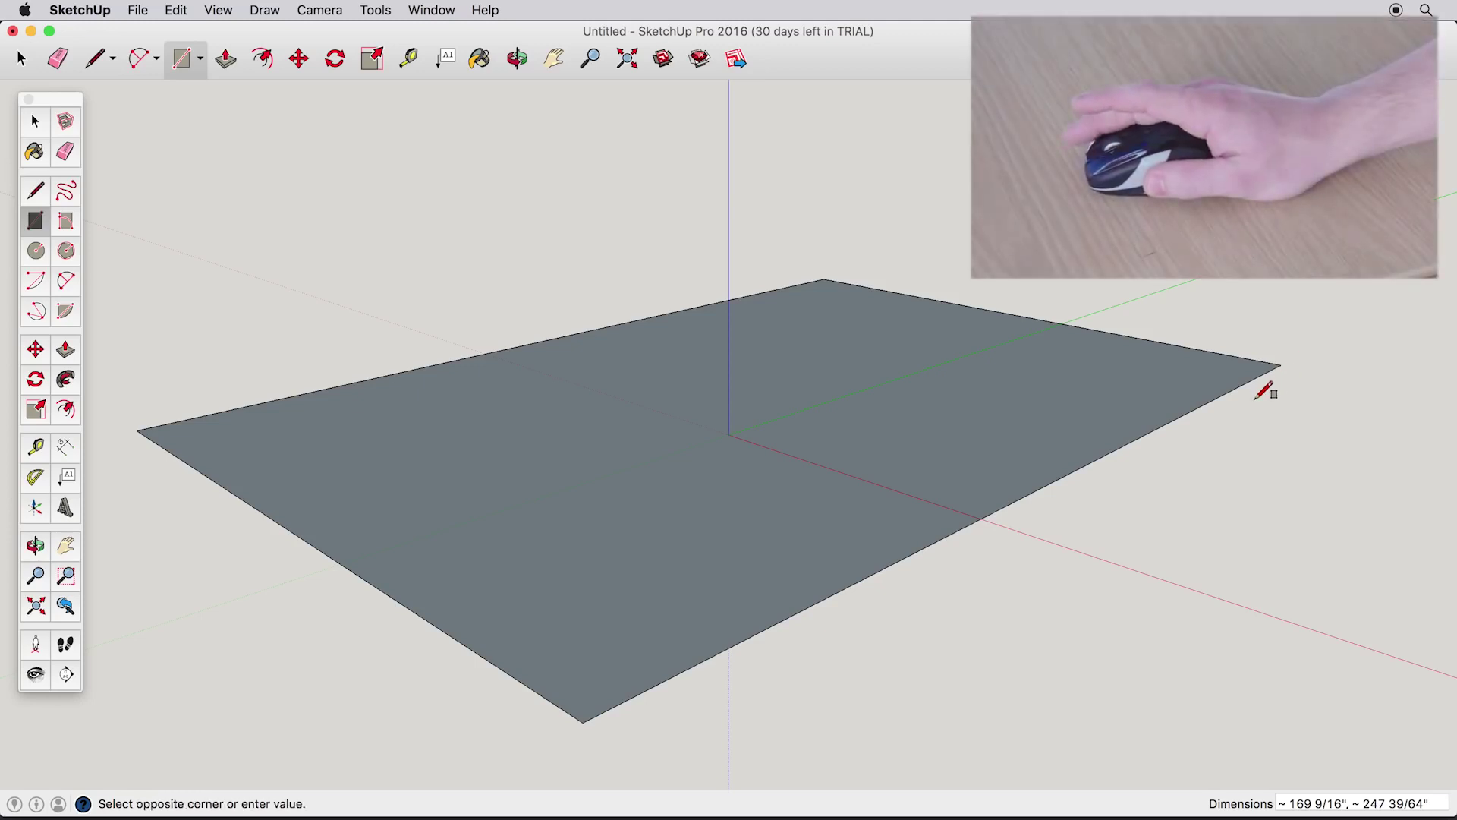
left_click(1300, 513)
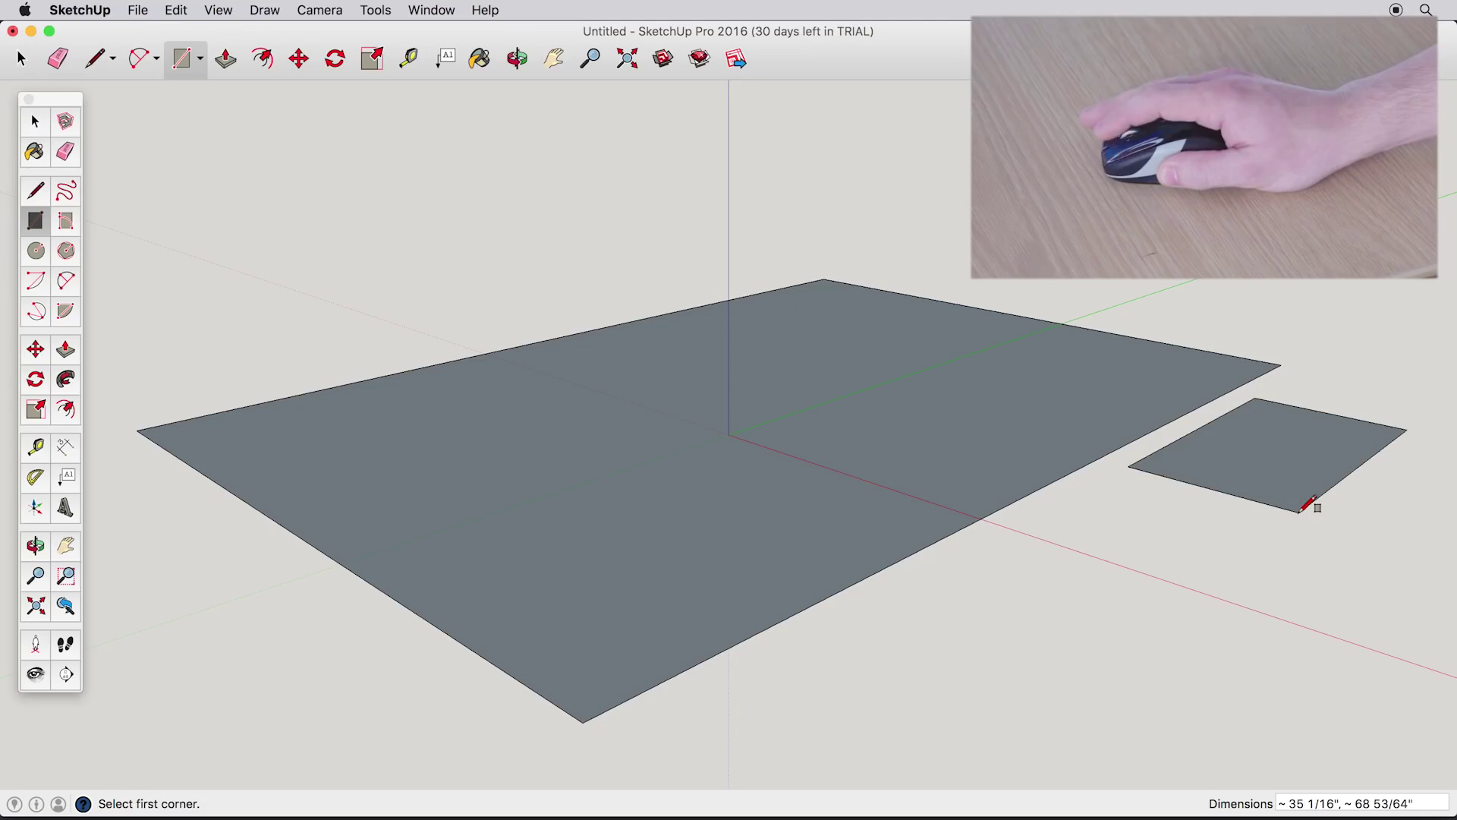
left_click(1360, 603)
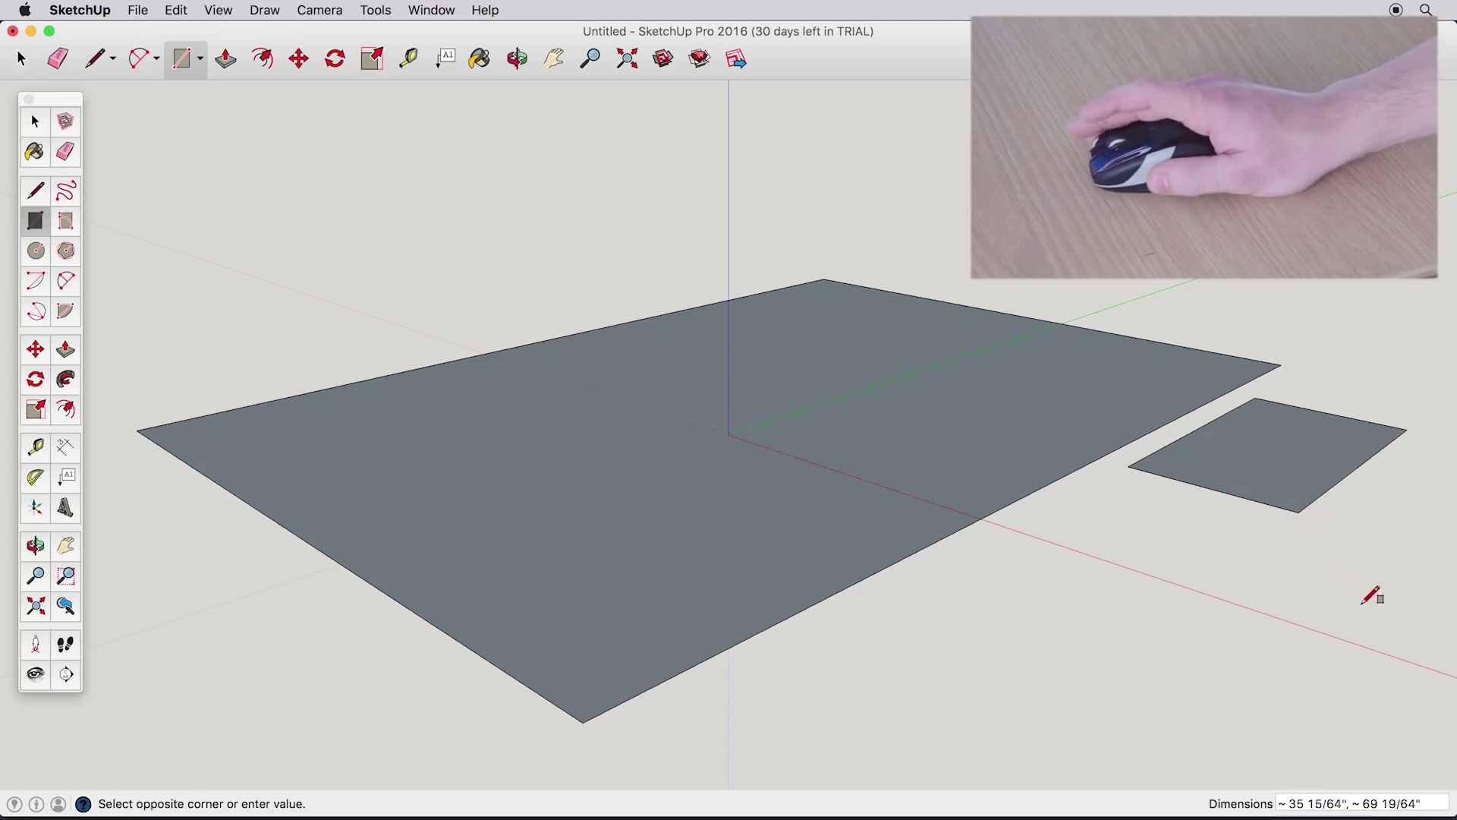
left_click(980, 647)
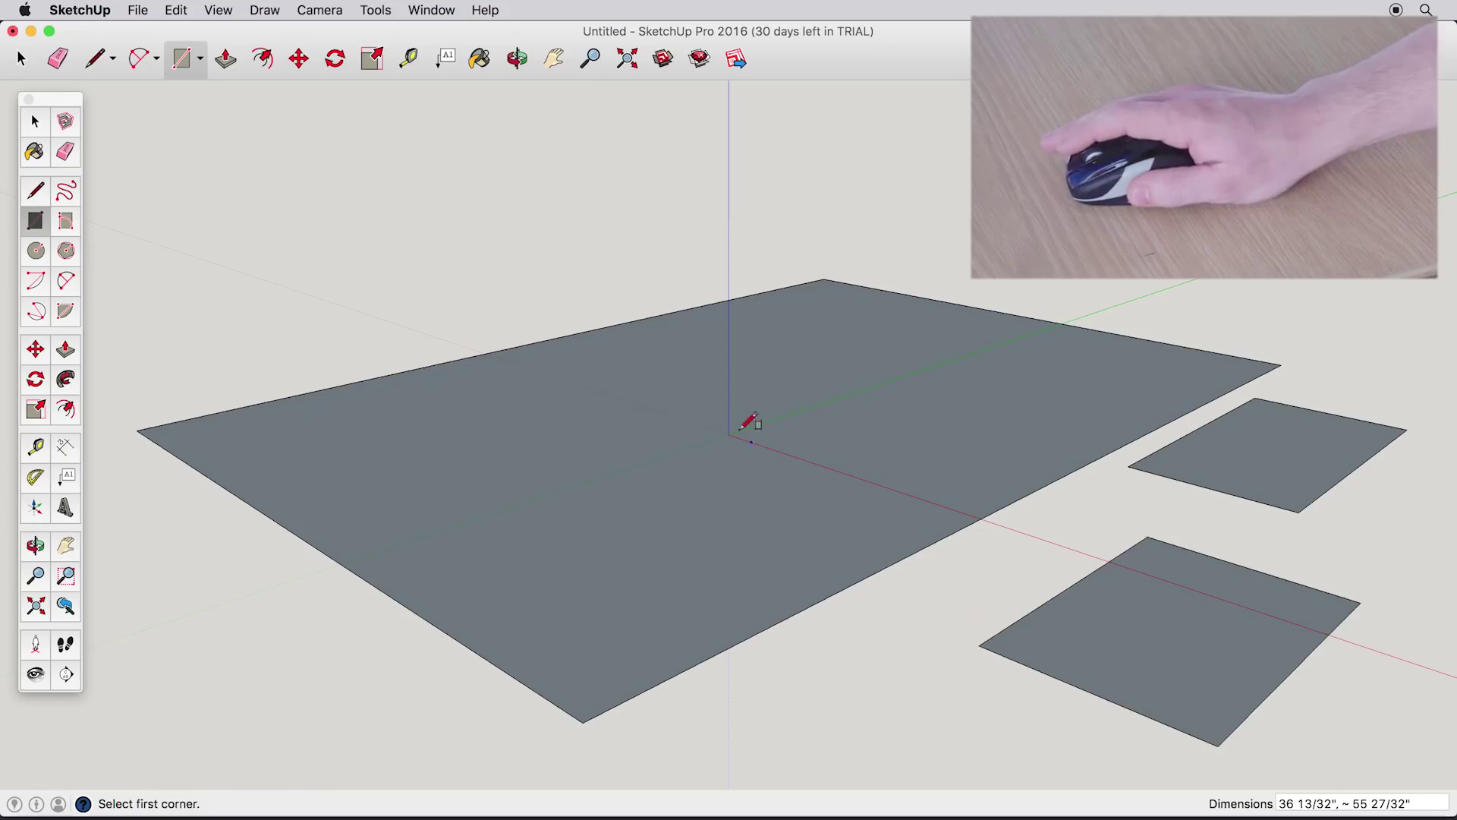
left_click(640, 304)
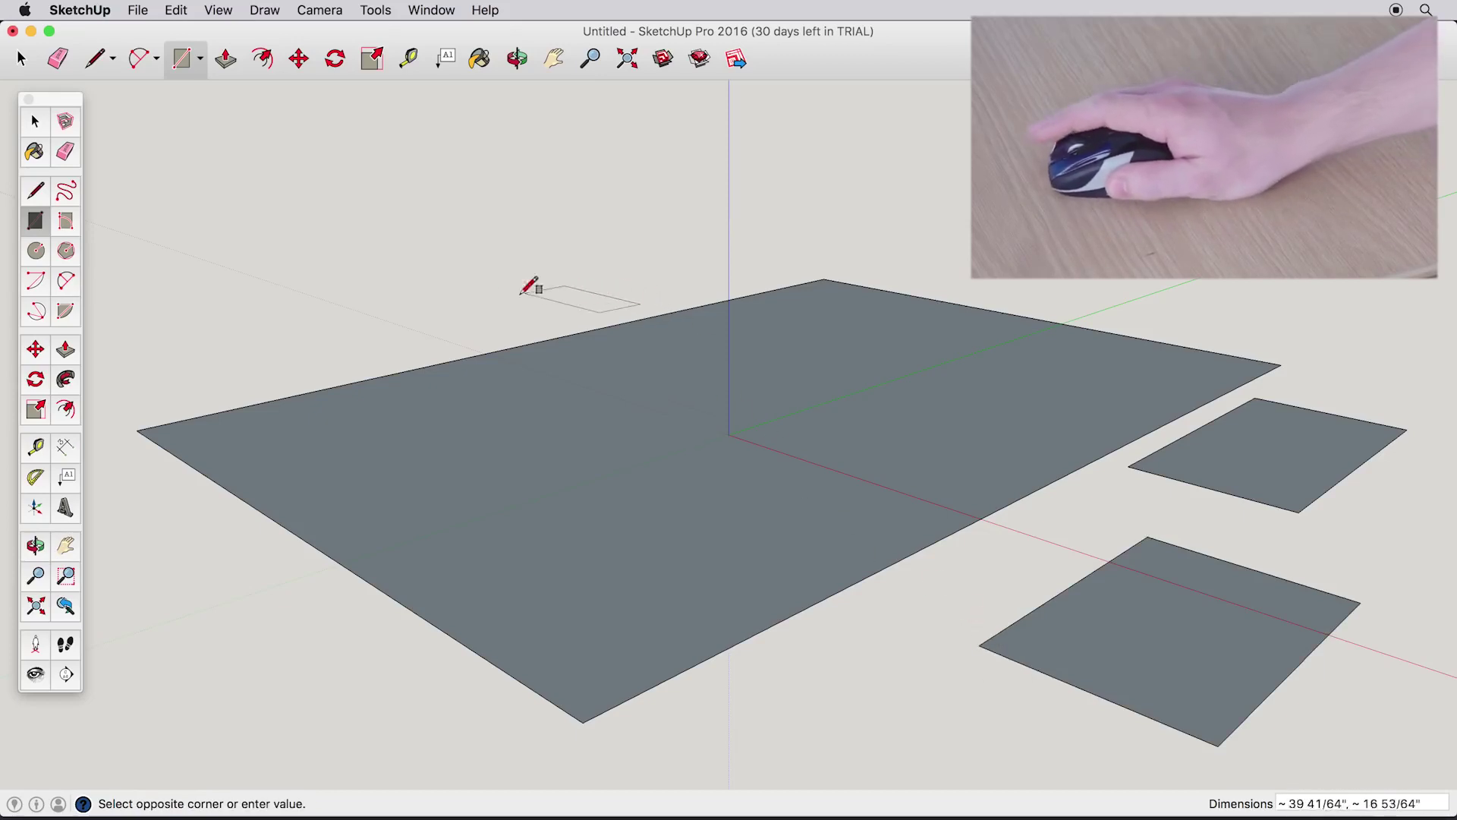
left_click(423, 289)
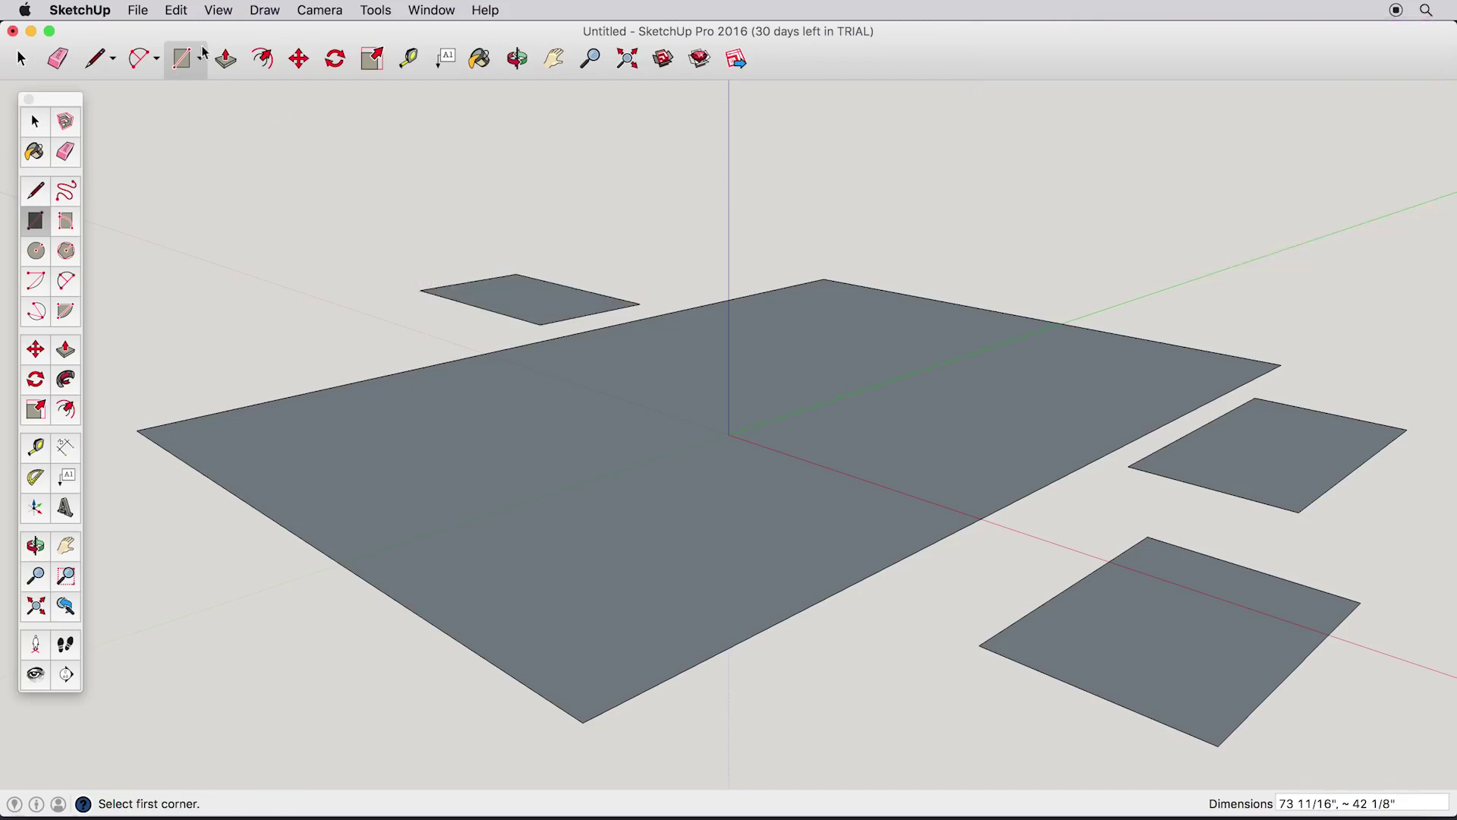
- Undo all four rectangles one after another
left_click(179, 11)
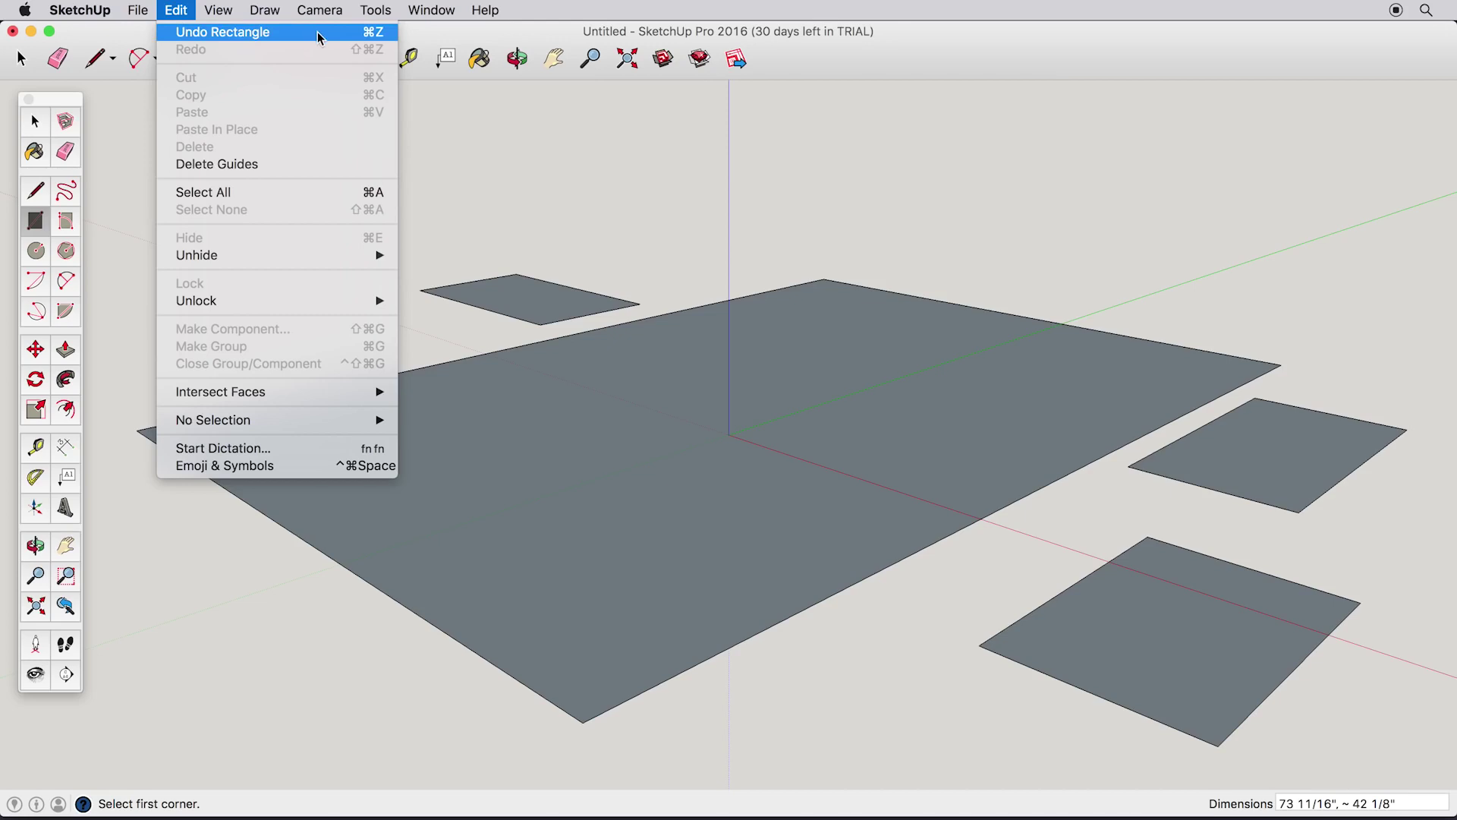
left_click(317, 38)
left_click(181, 10)
left_click(313, 36)
left_click(176, 10)
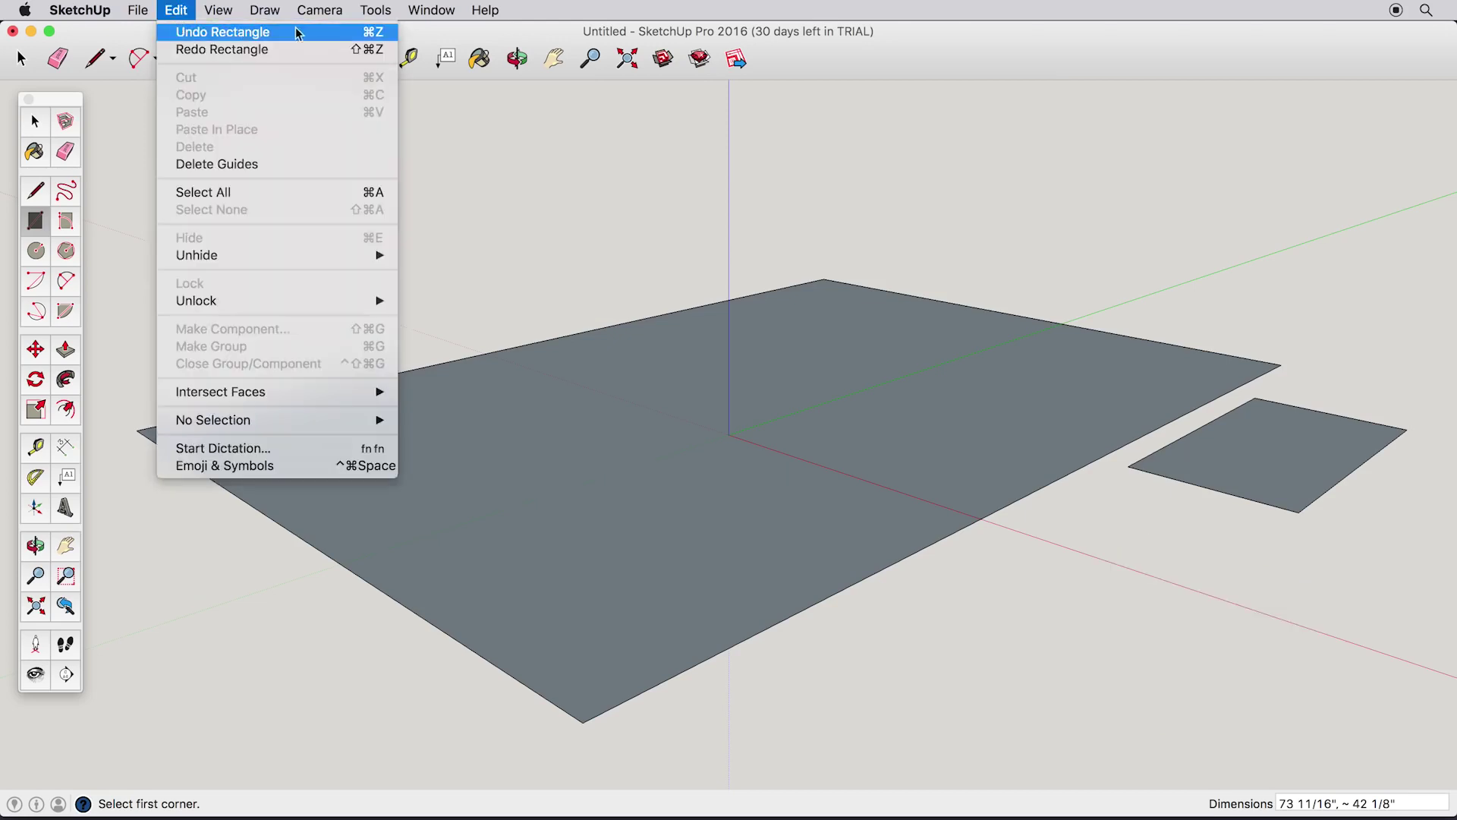
left_click(311, 32)
left_click(176, 10)
left_click(311, 32)
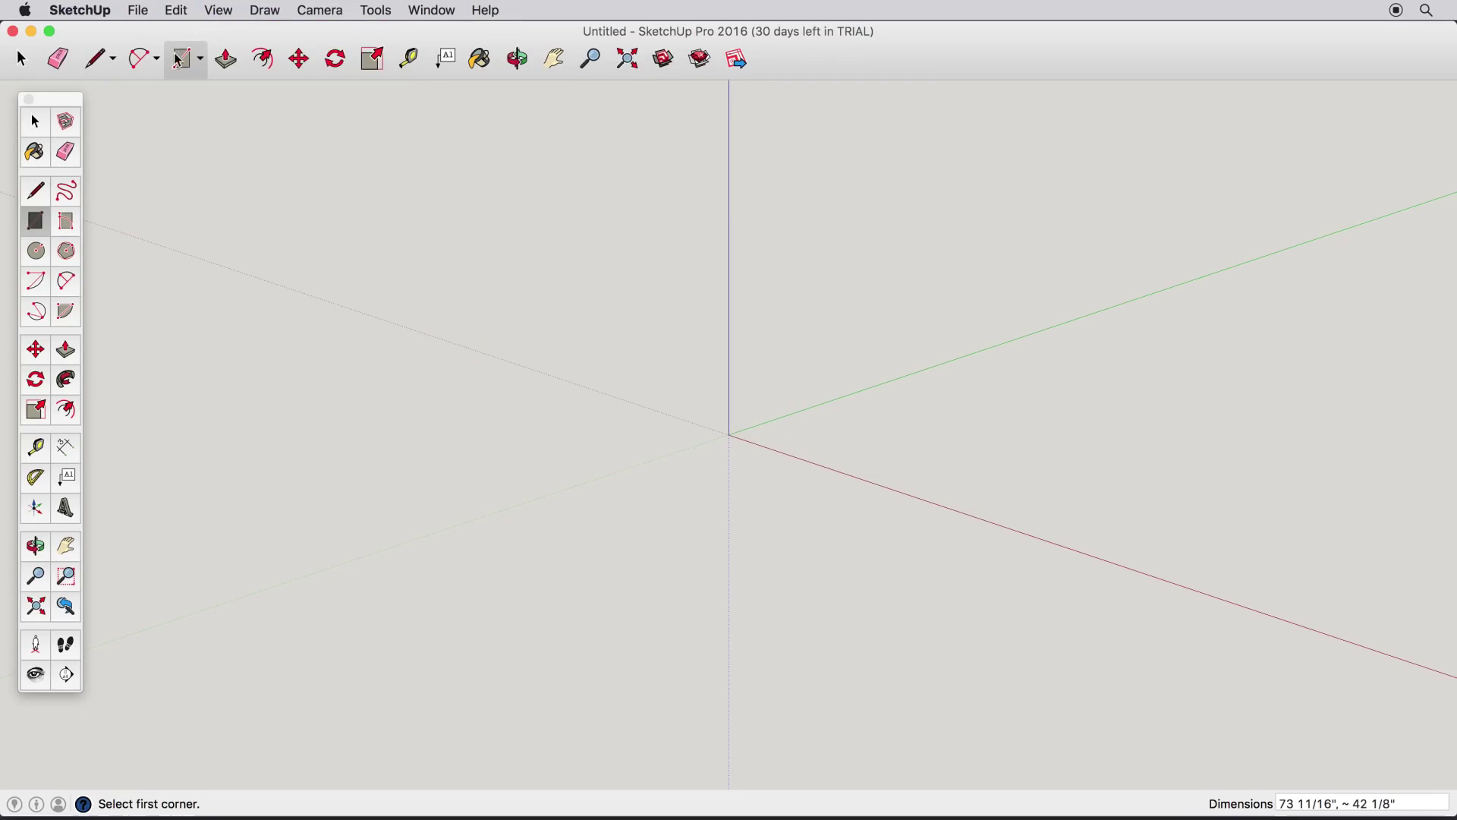
- Draw a ground rectangle about 175 by 271 inches around the origin and pull it up about 65 inches into a box
left_click(121, 428)
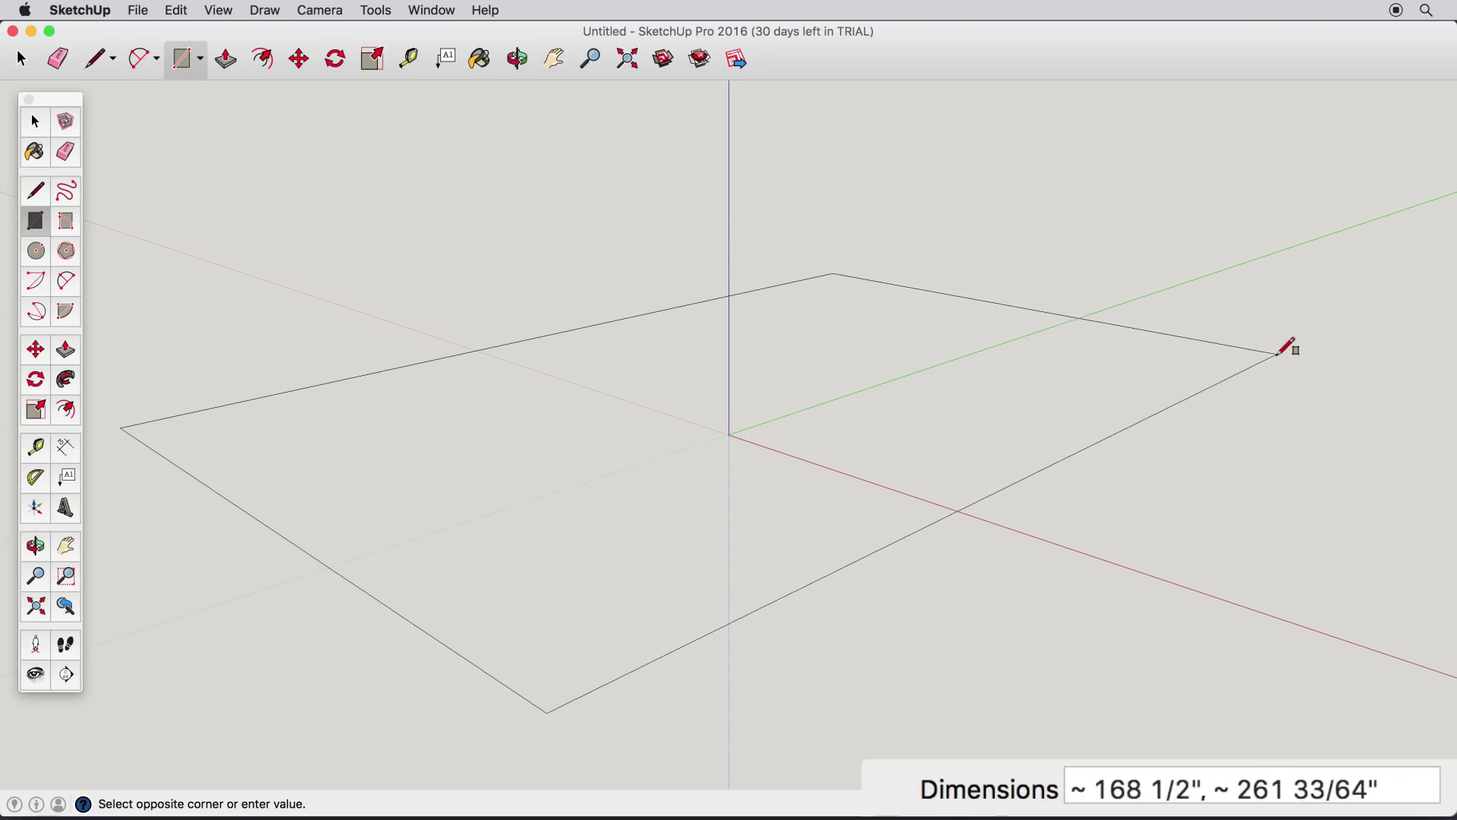
left_click(1316, 352)
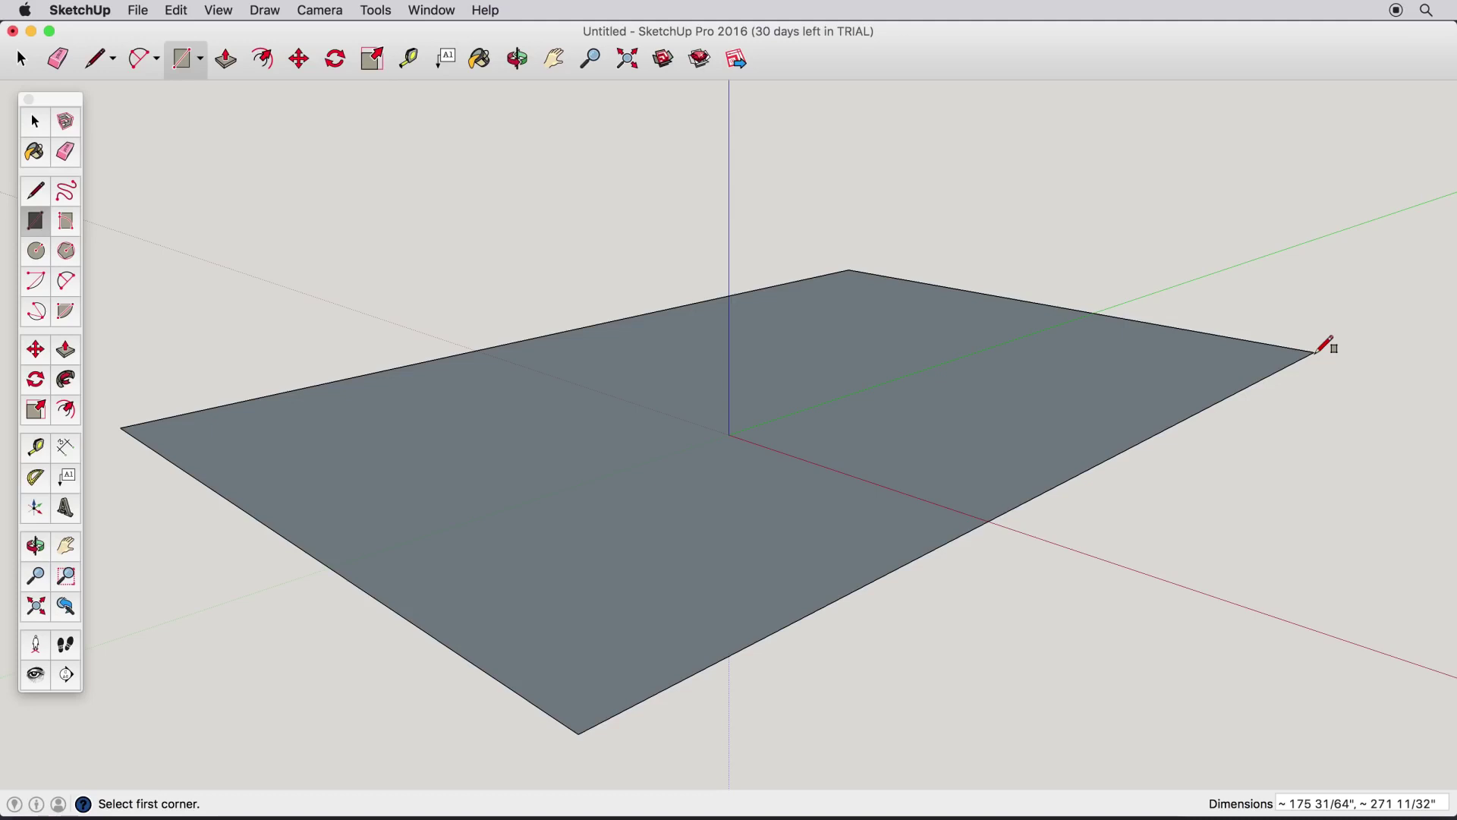
left_click(62, 361)
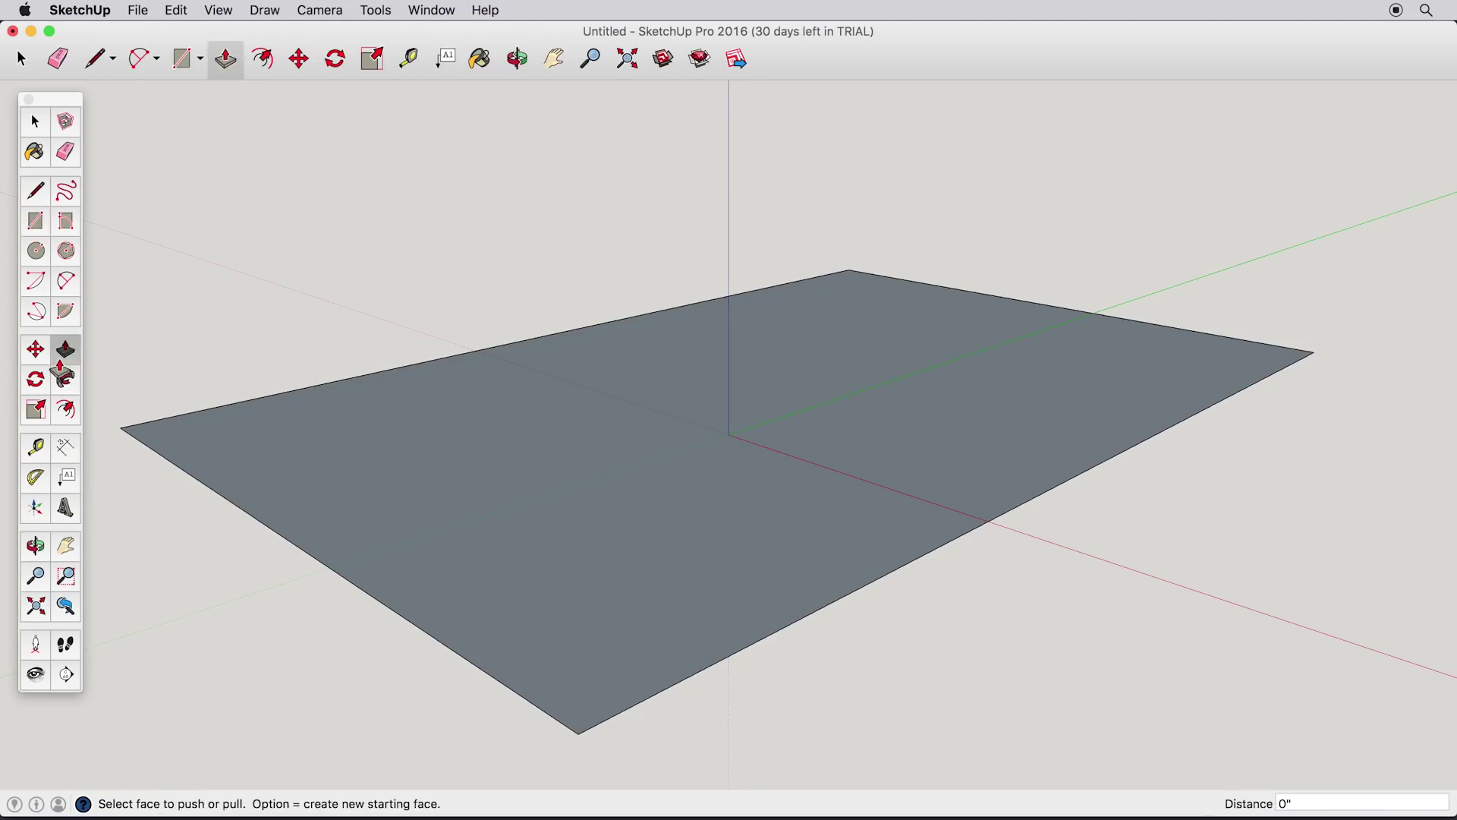
left_click(745, 483)
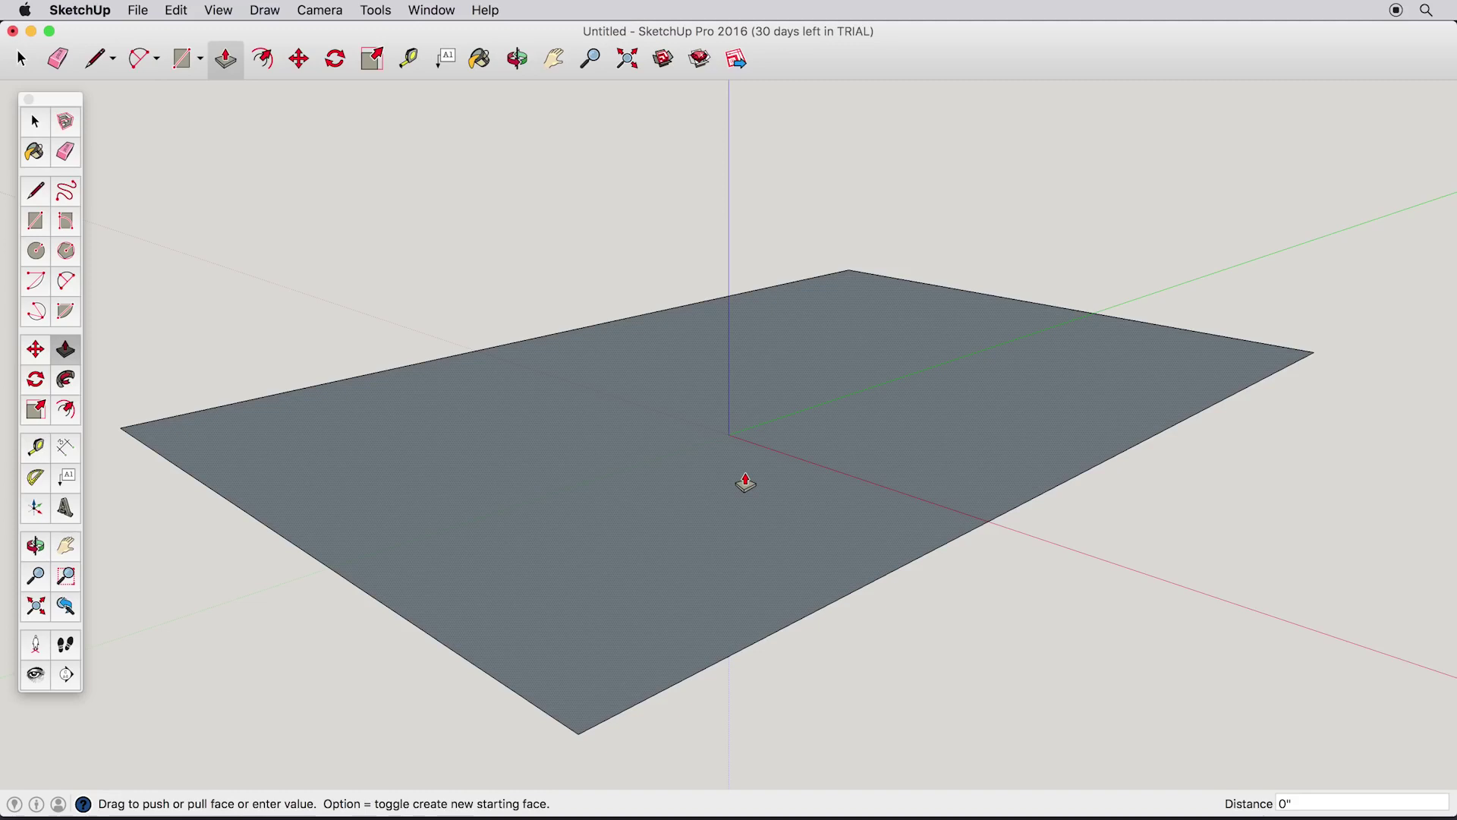
left_click(760, 170)
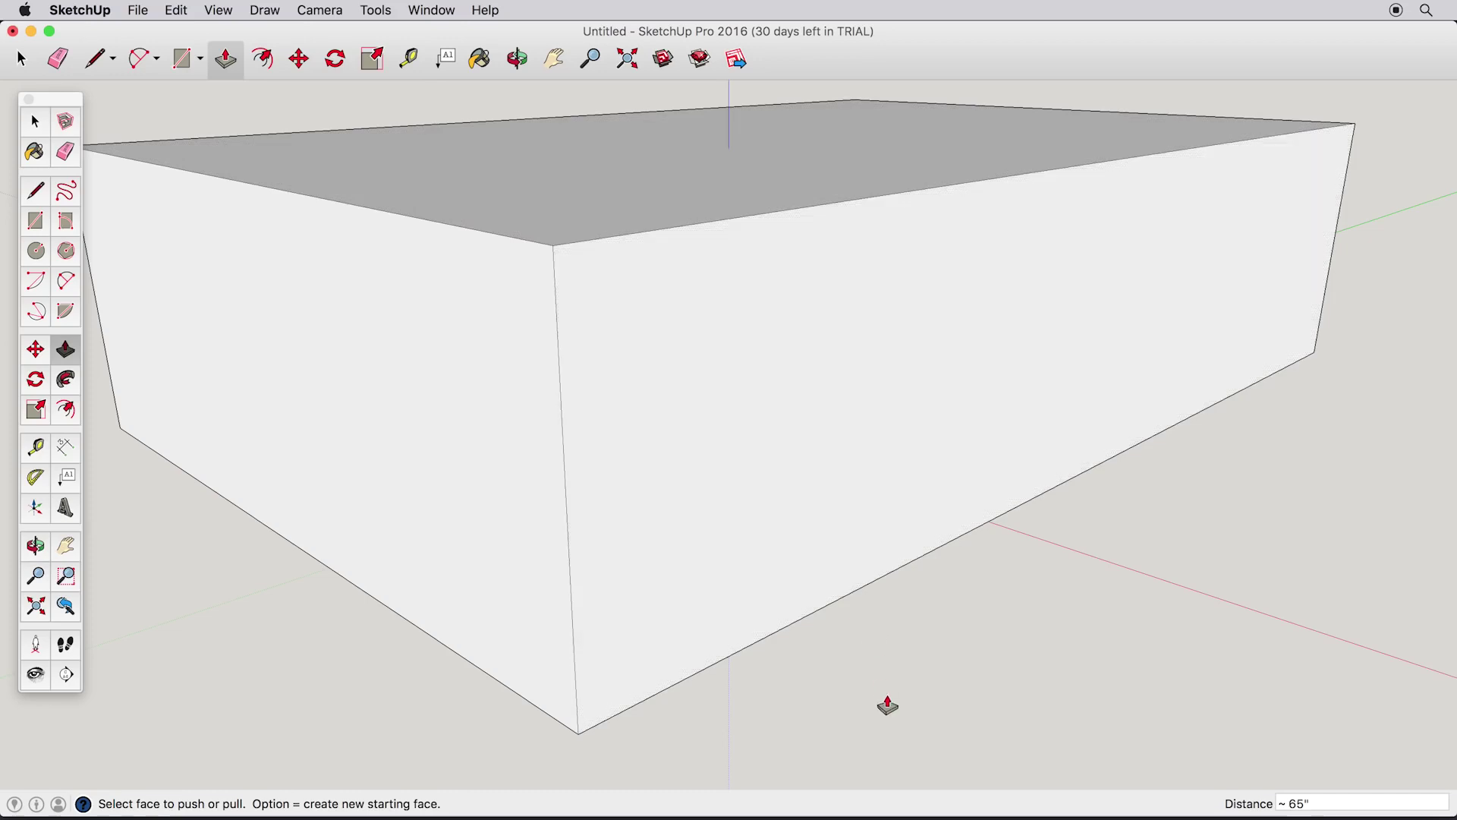
- Pull the box's long front face out about 1.4 inches and push its short front face in about 36 inches
left_click(676, 521)
left_click(686, 524)
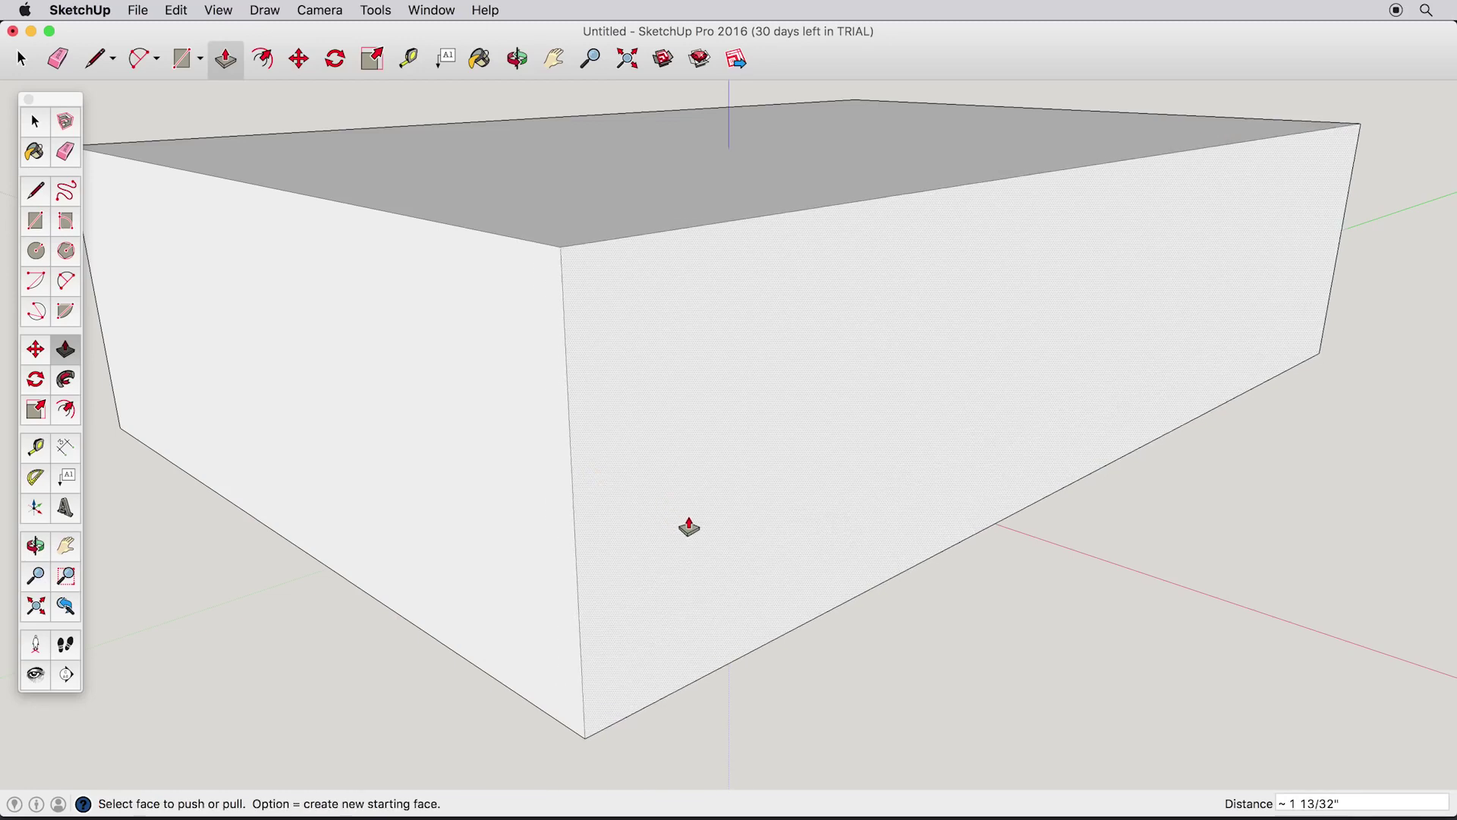
left_click(505, 526)
left_click(697, 478)
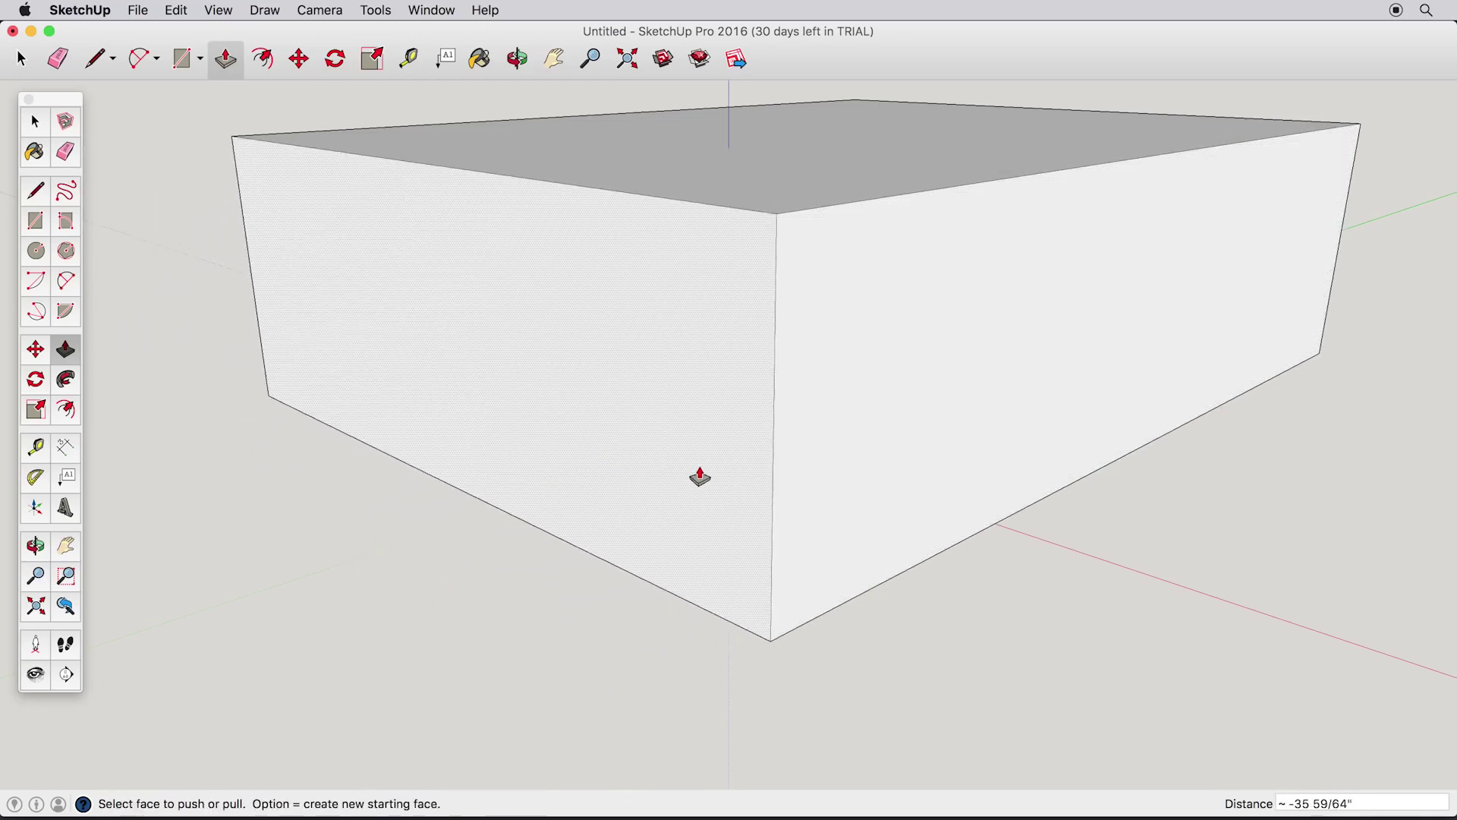
- Pull the short front face back outward and push the long front face in about 14.5 inches
left_click(671, 465)
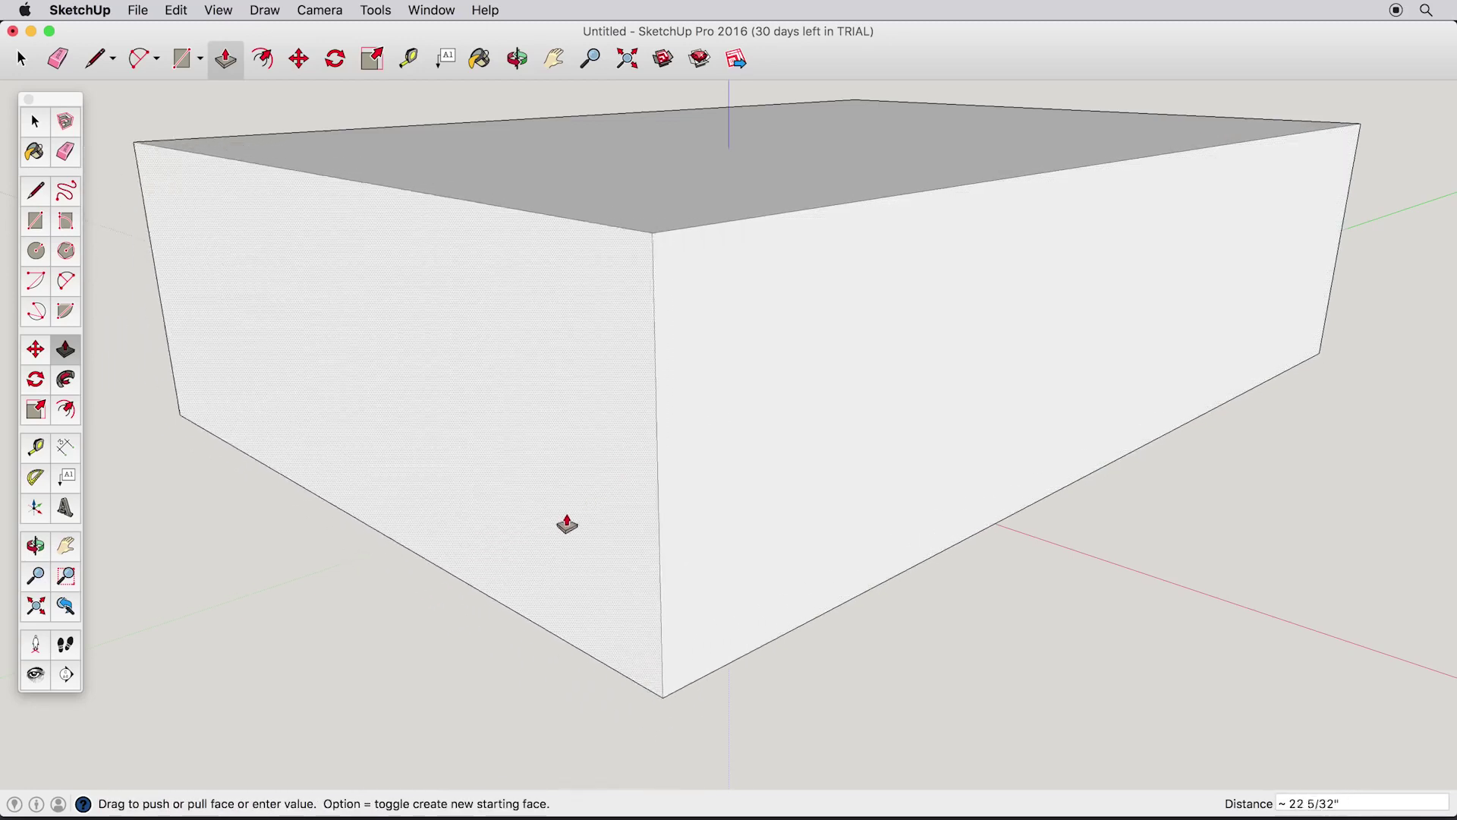
left_click(518, 546)
left_click(978, 477)
left_click(910, 466)
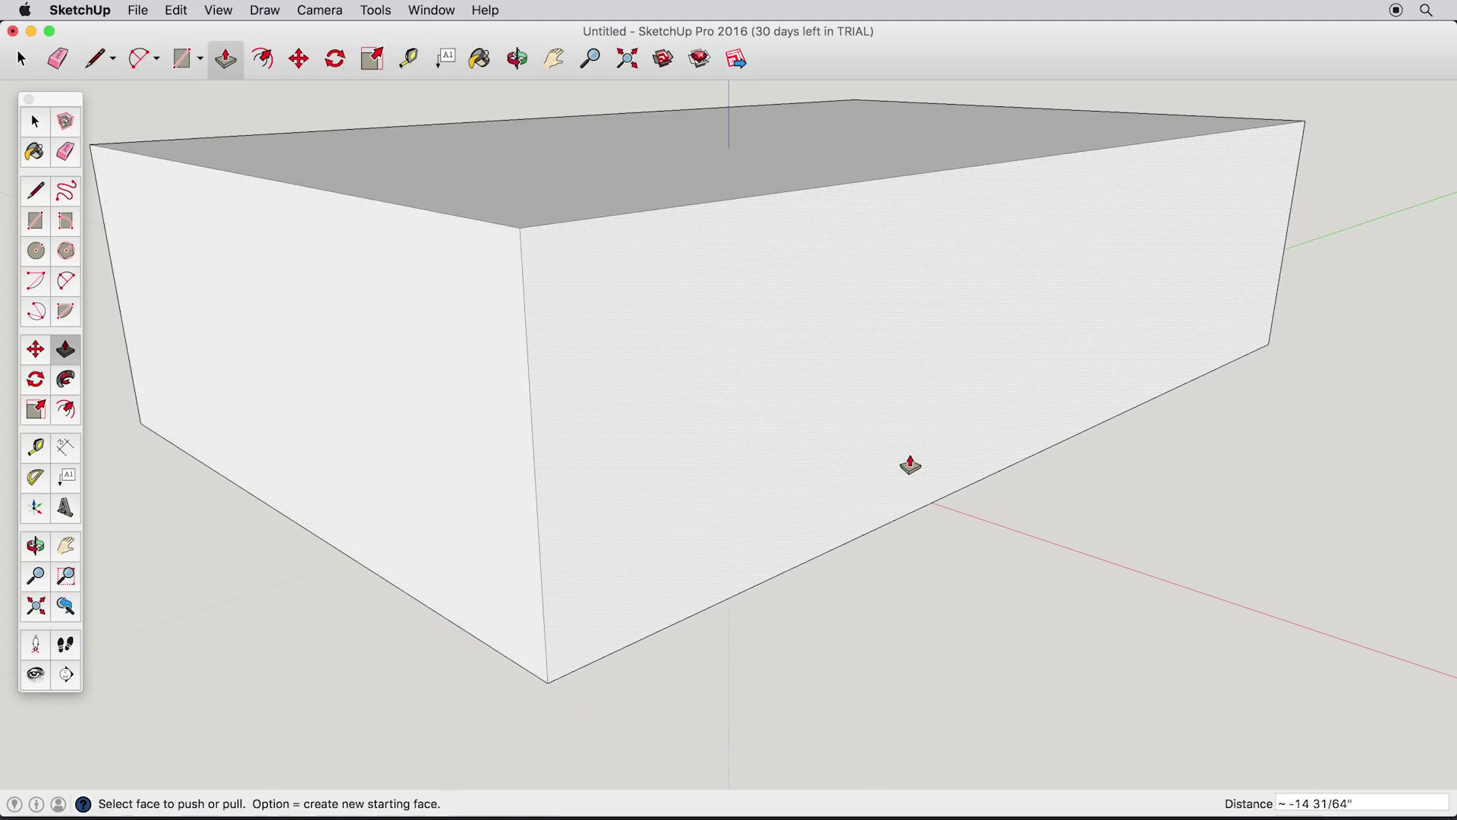
- Draw a rectangle about 113 by 62 inches on the long face from the top front corner and push it in about 141 inches
left_click(35, 221)
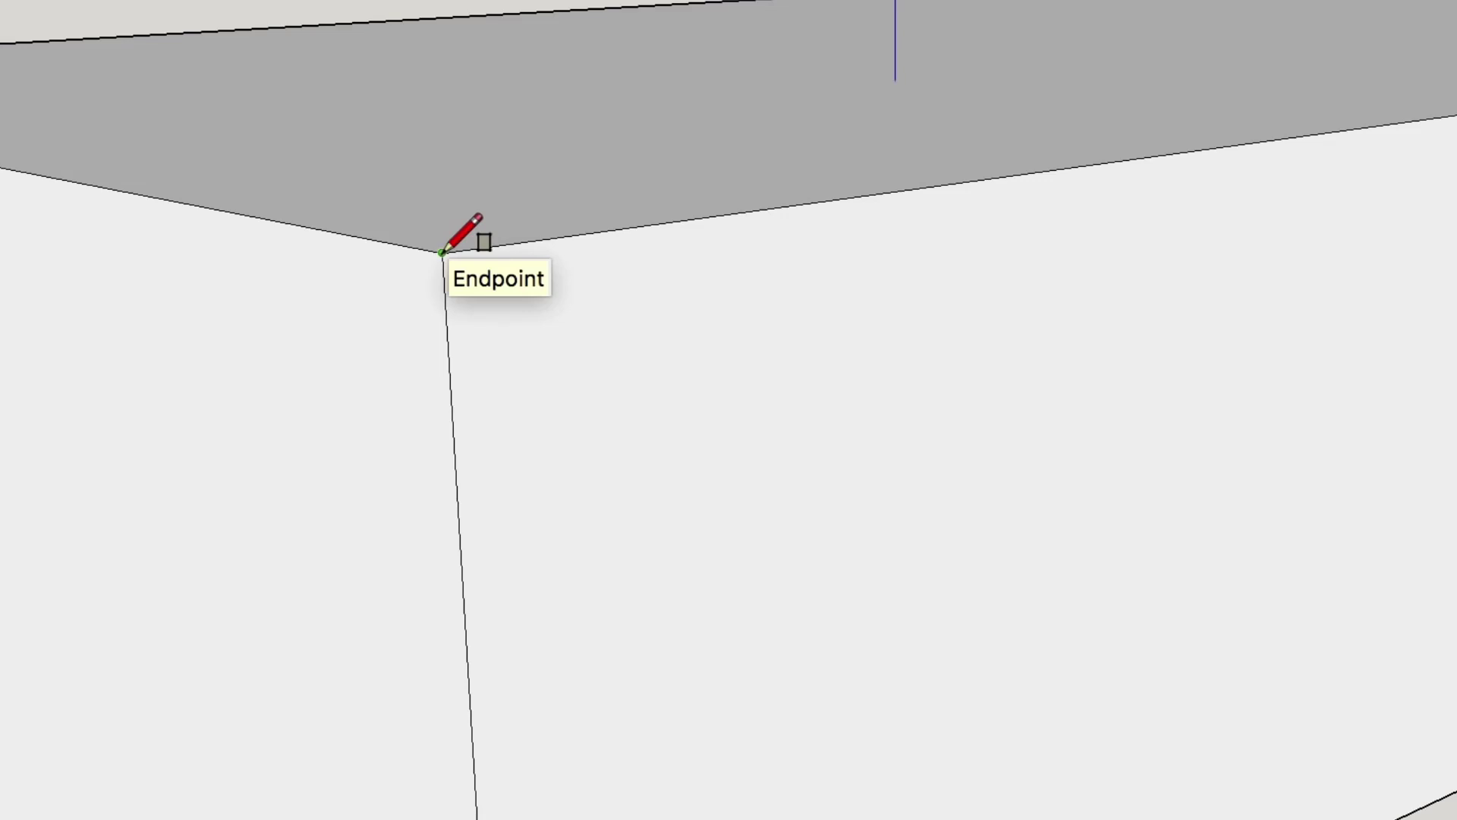
left_click(442, 252)
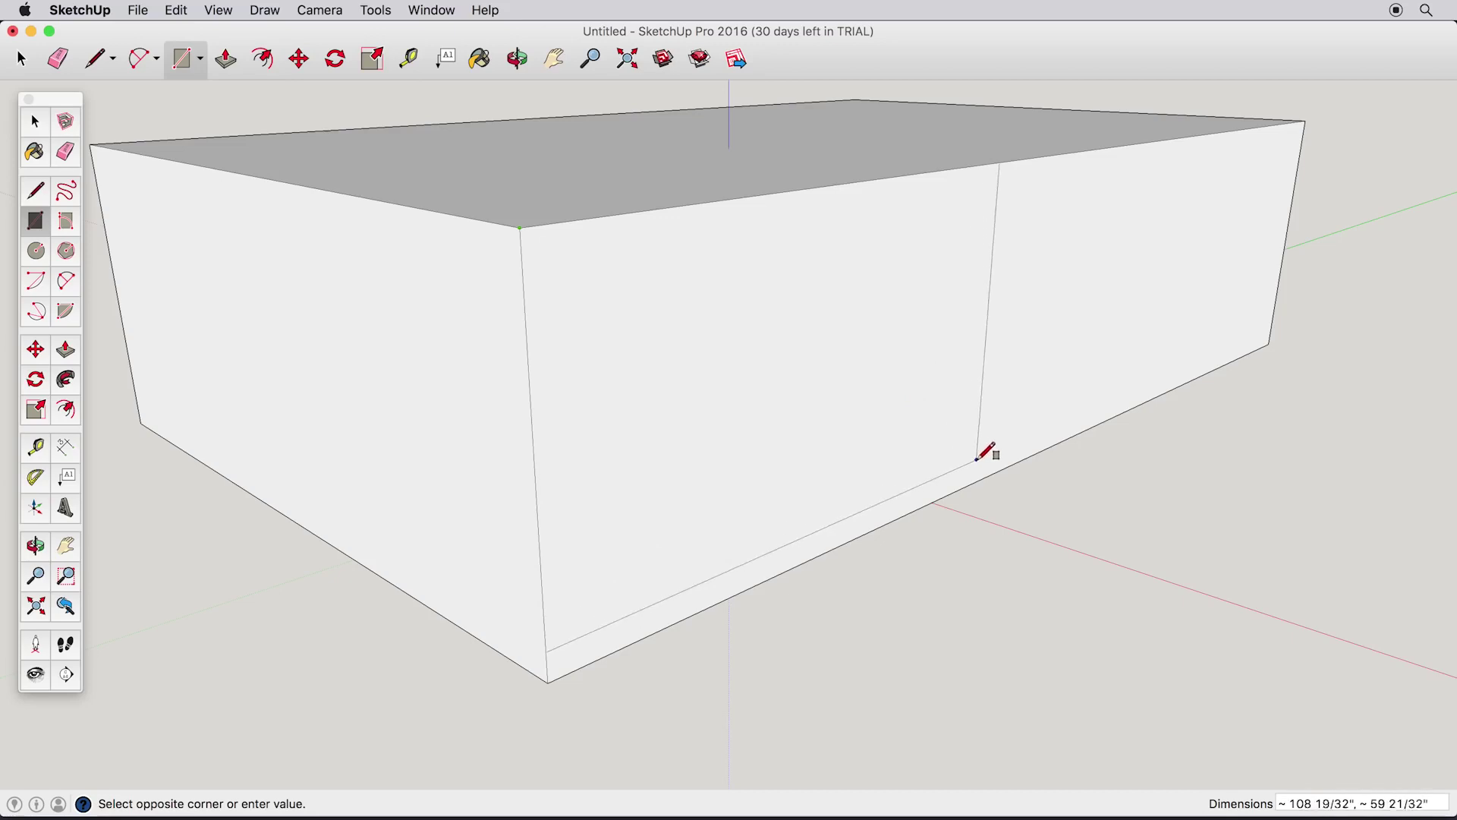
left_click(986, 464)
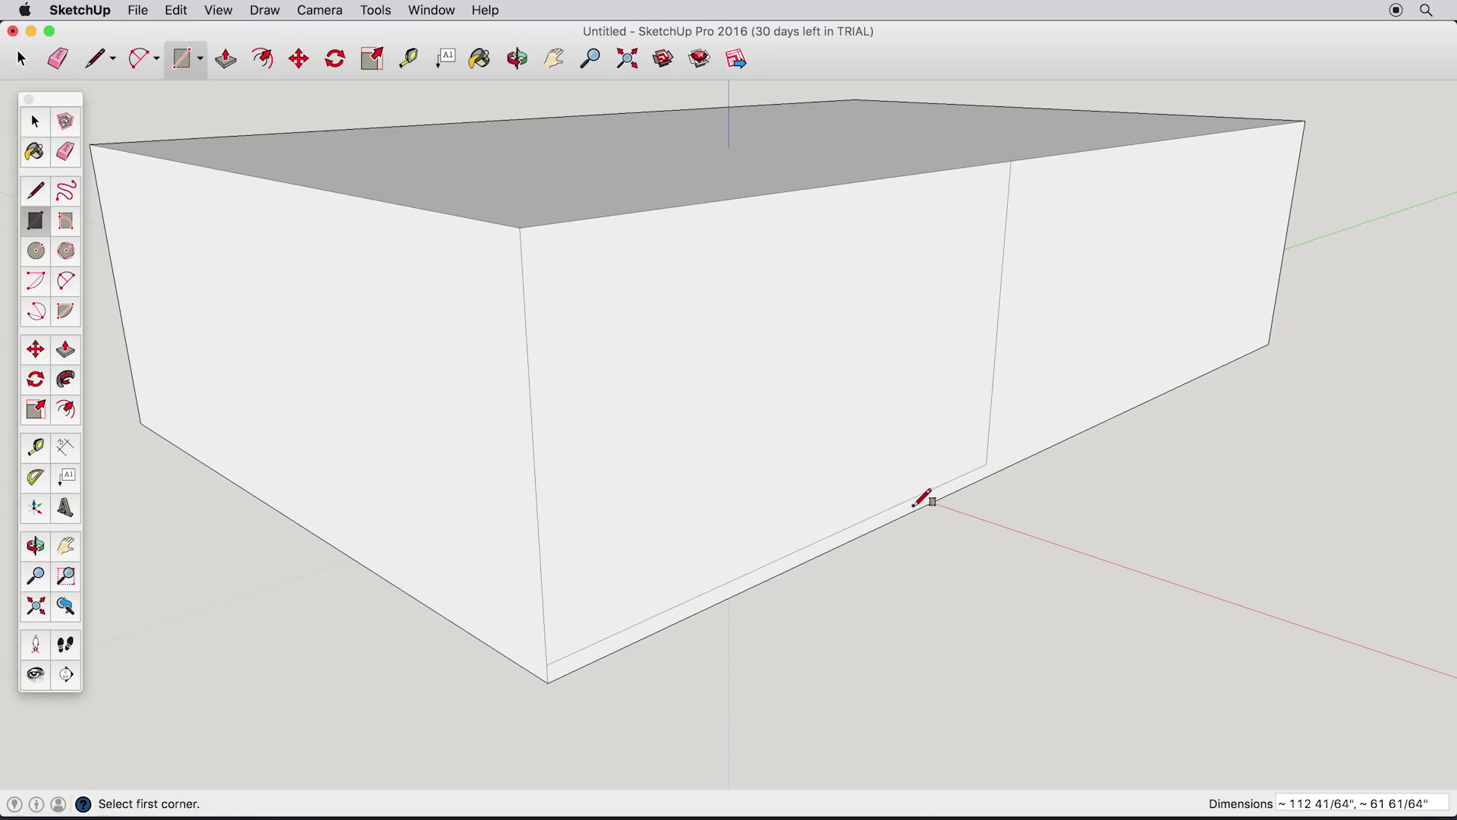
left_click(65, 350)
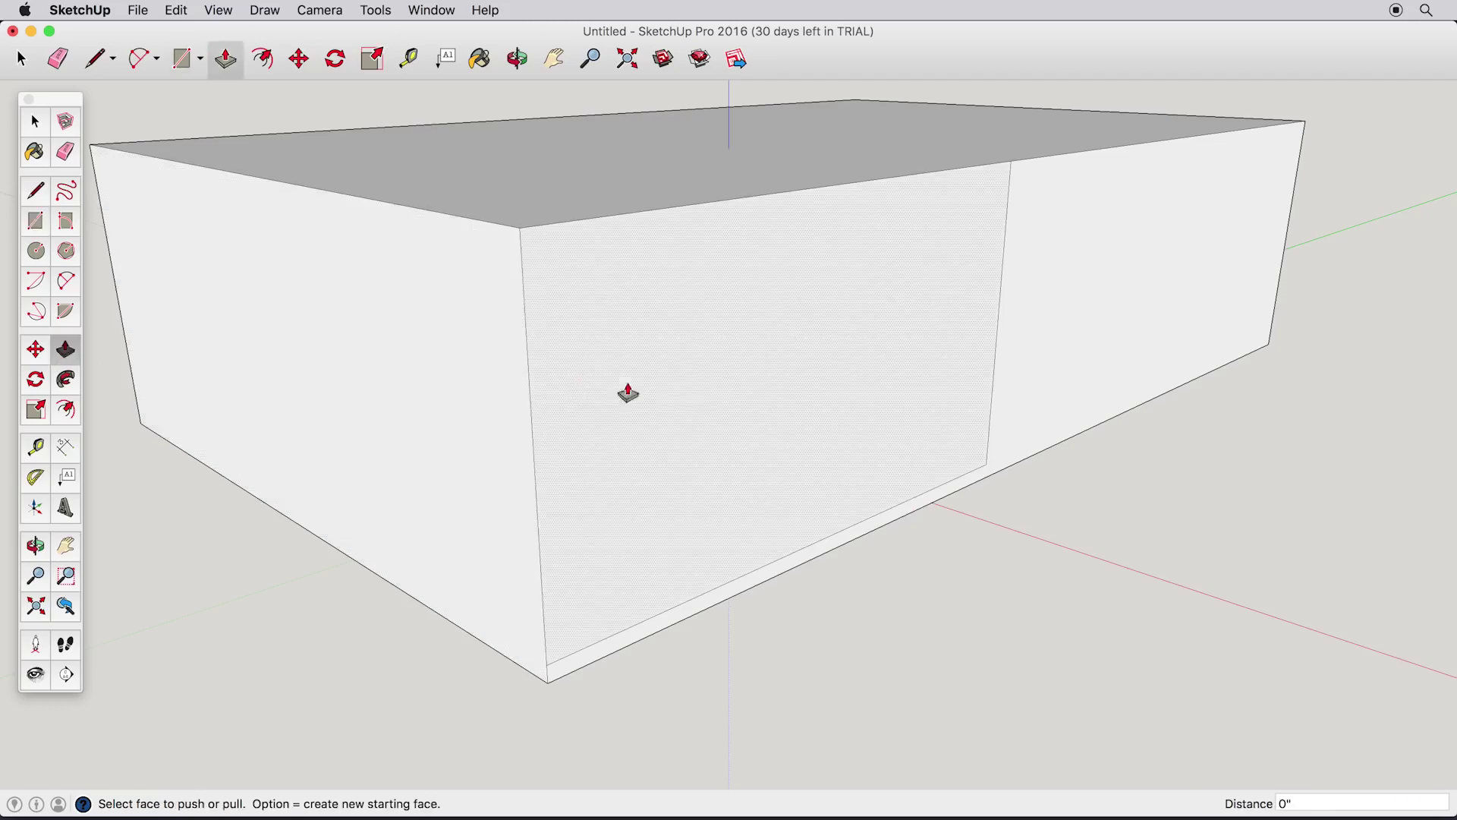
left_click_drag(689, 396, 238, 346)
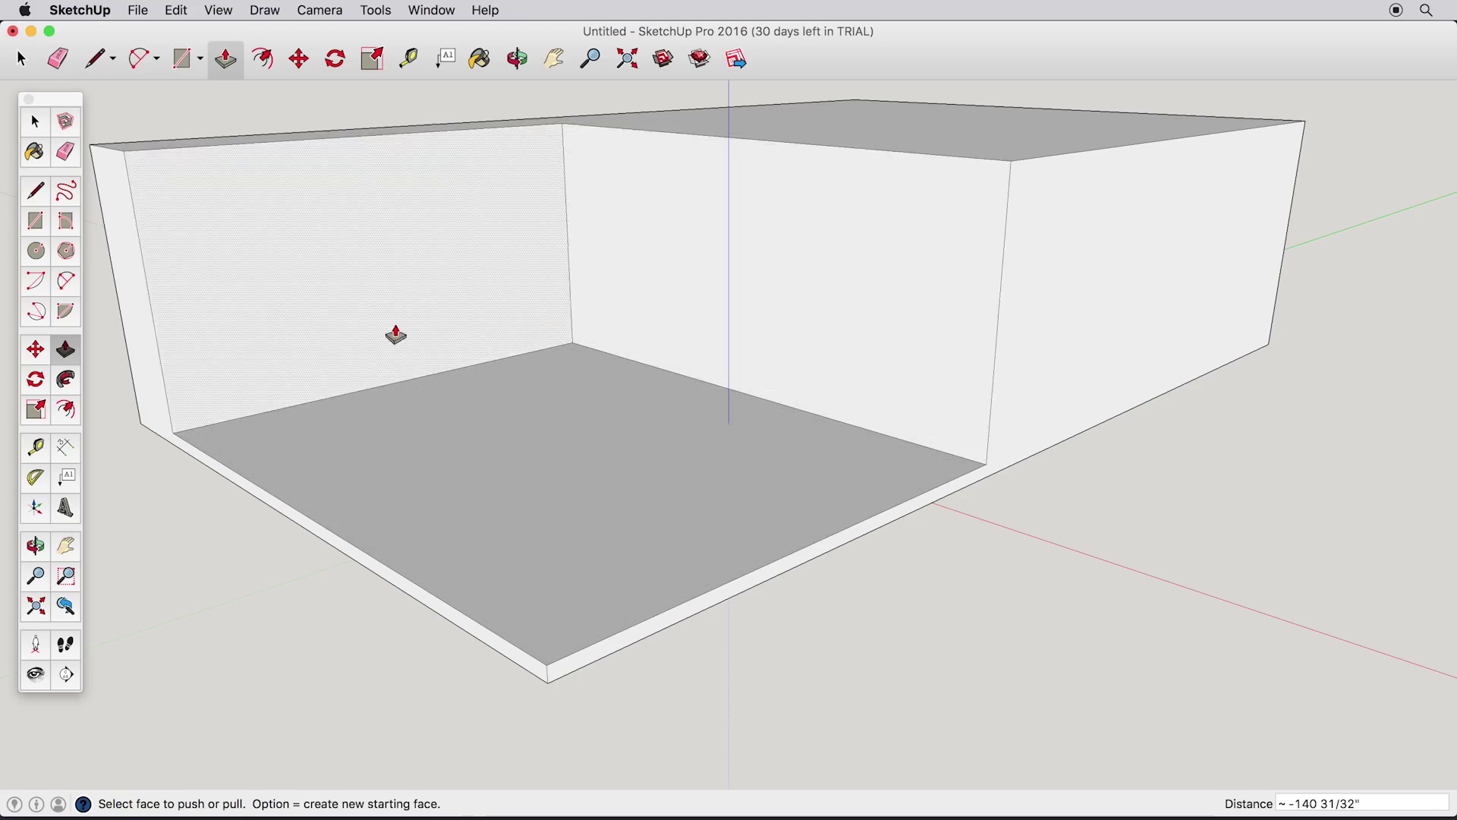
- Draw a circle of radius about 21 inches on the wall beside the blue axis and another circle on the adjoining recess wall
left_click(36, 251)
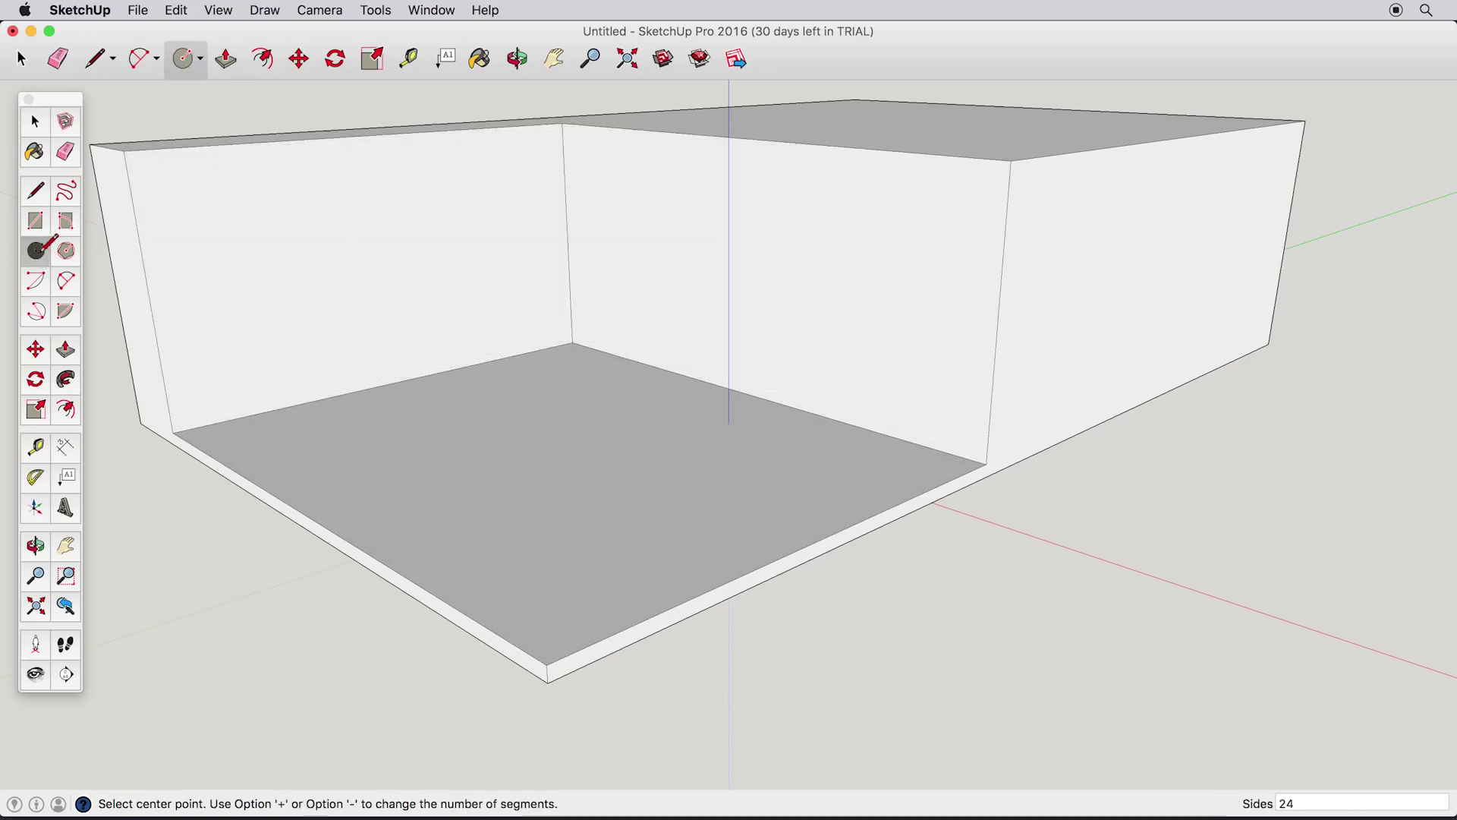
left_click(773, 289)
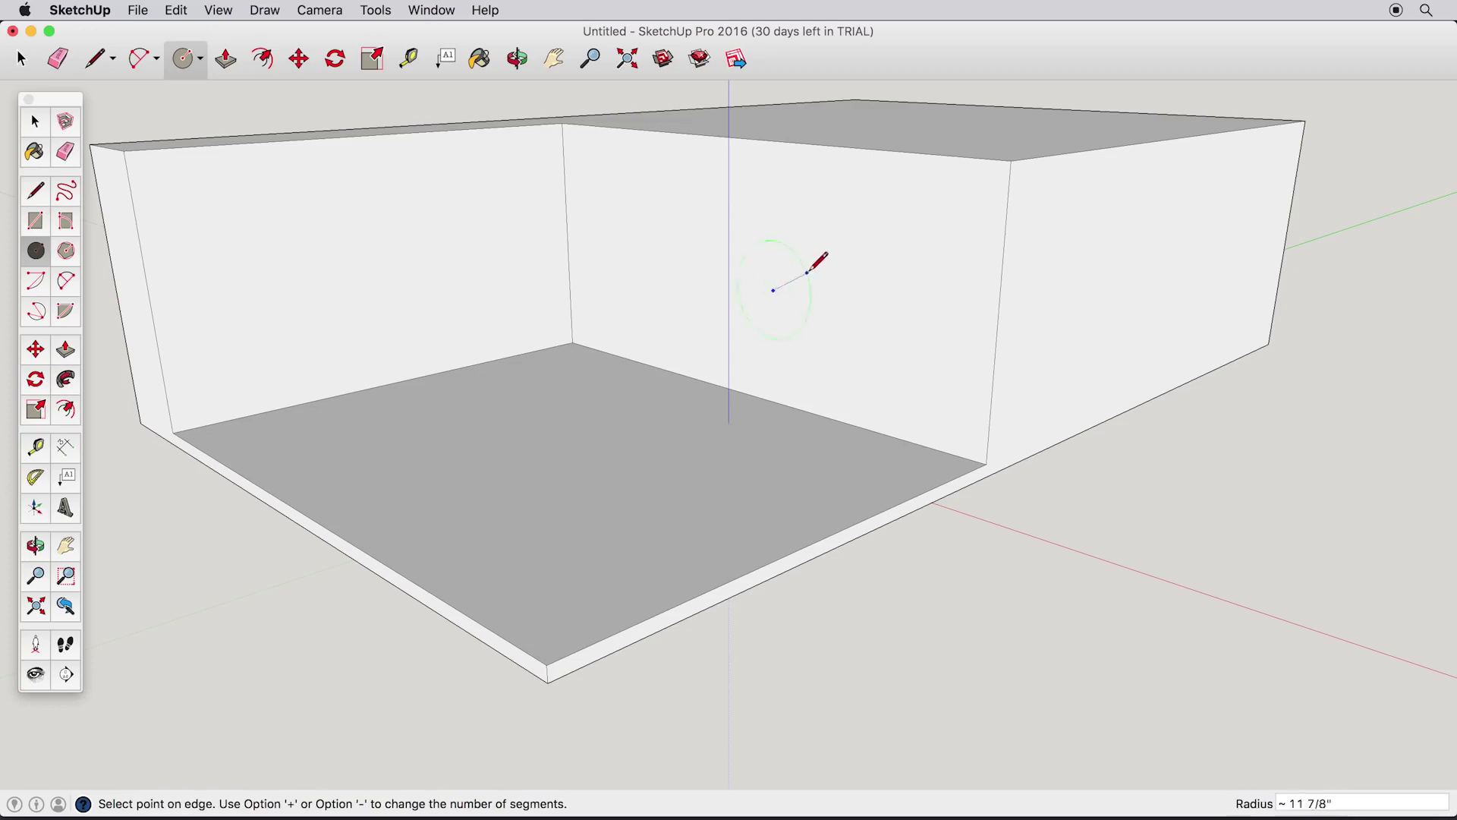
left_click(834, 252)
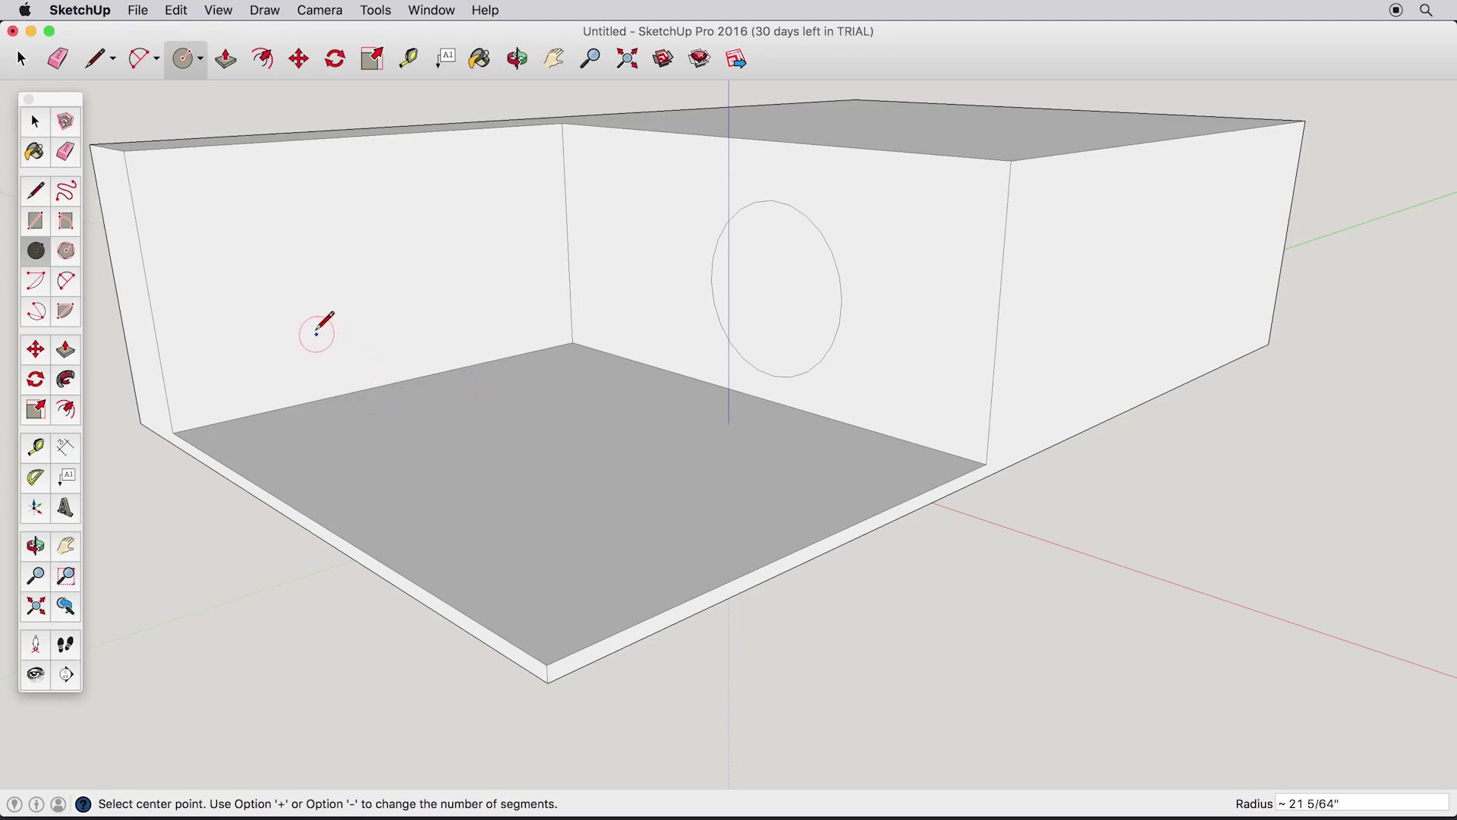
left_click(295, 293)
left_click(350, 220)
- Pull the circle on the end wall out into a cylinder and push the other wall's circle in about 22.5 inches
left_click(66, 349)
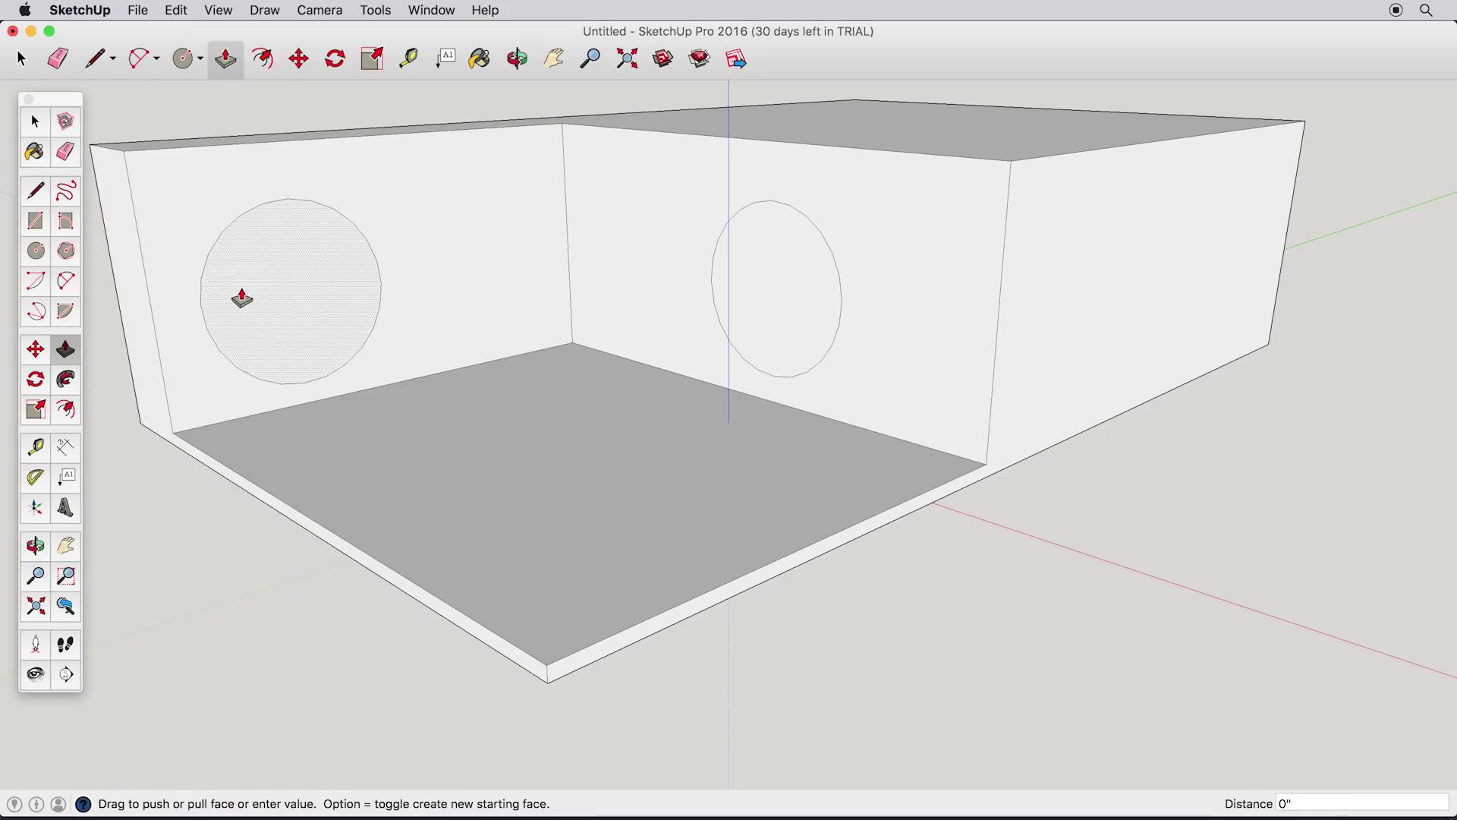
left_click(237, 296)
left_click(433, 343)
left_click(762, 302)
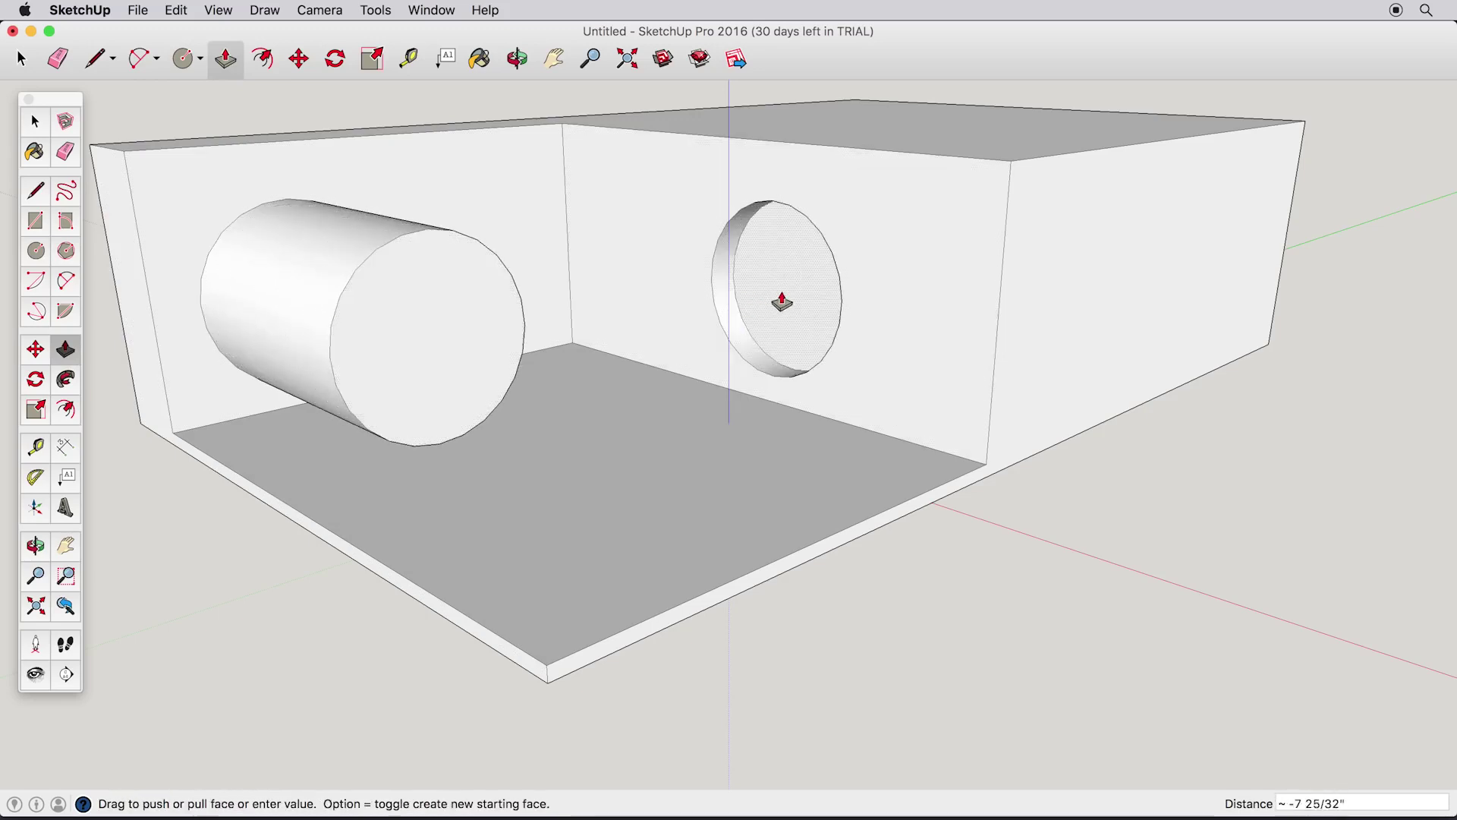
left_click(810, 292)
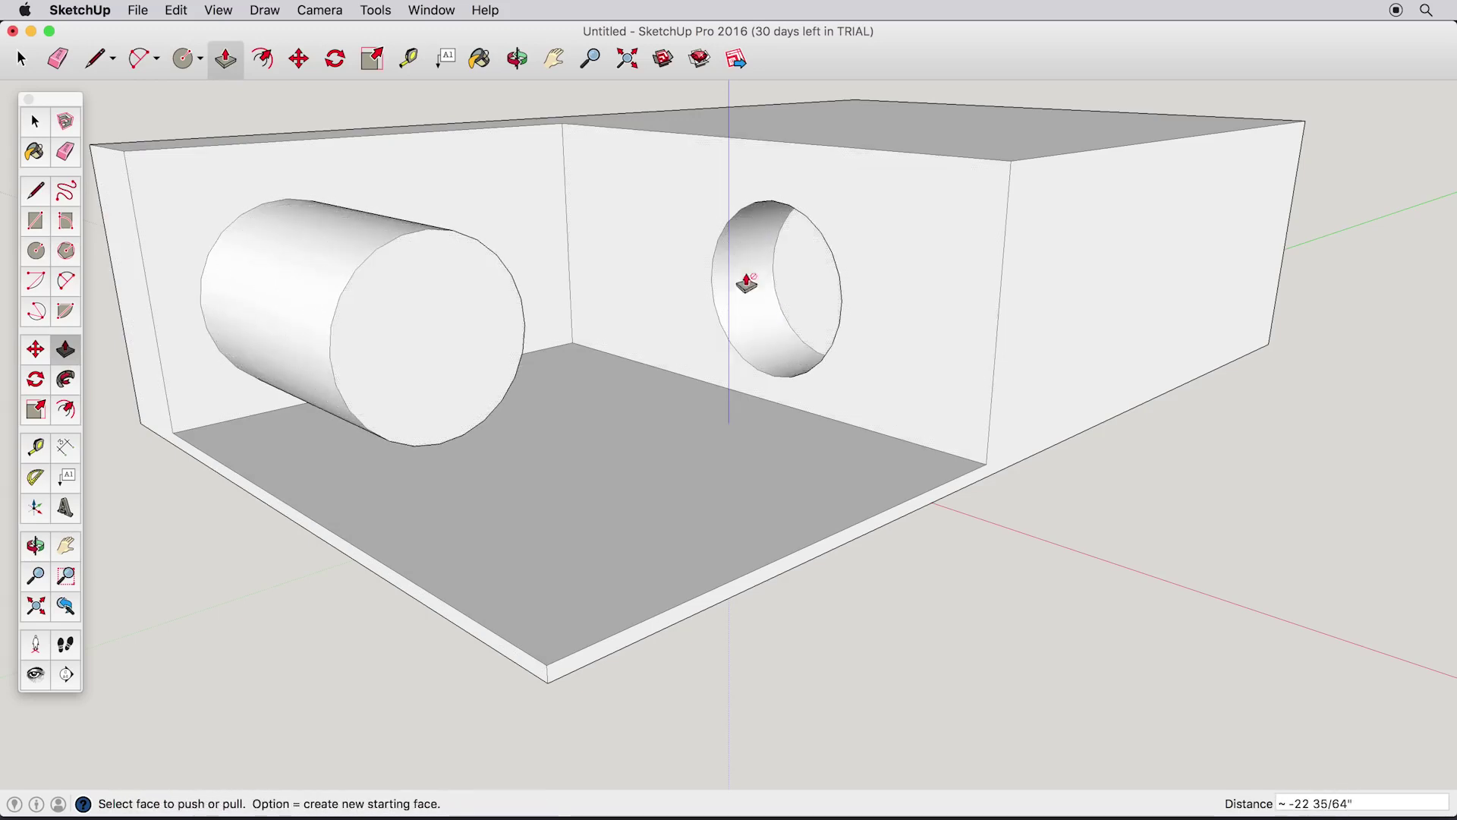
- Draw a full-height rectangle about 96 by 65 inches on the solid block's outer long face and push it in about 22 inches
left_click(36, 221)
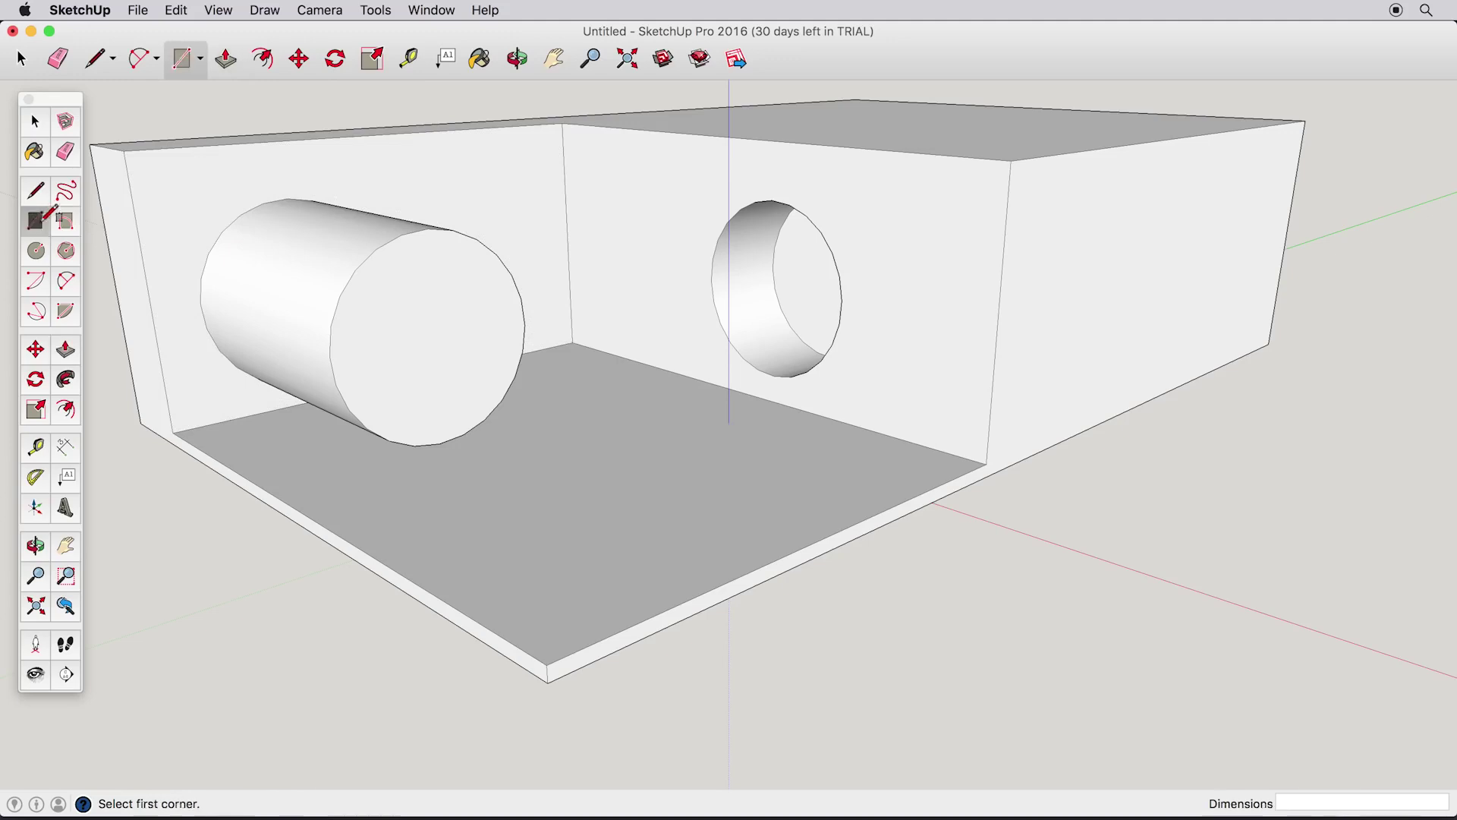
left_click(1017, 160)
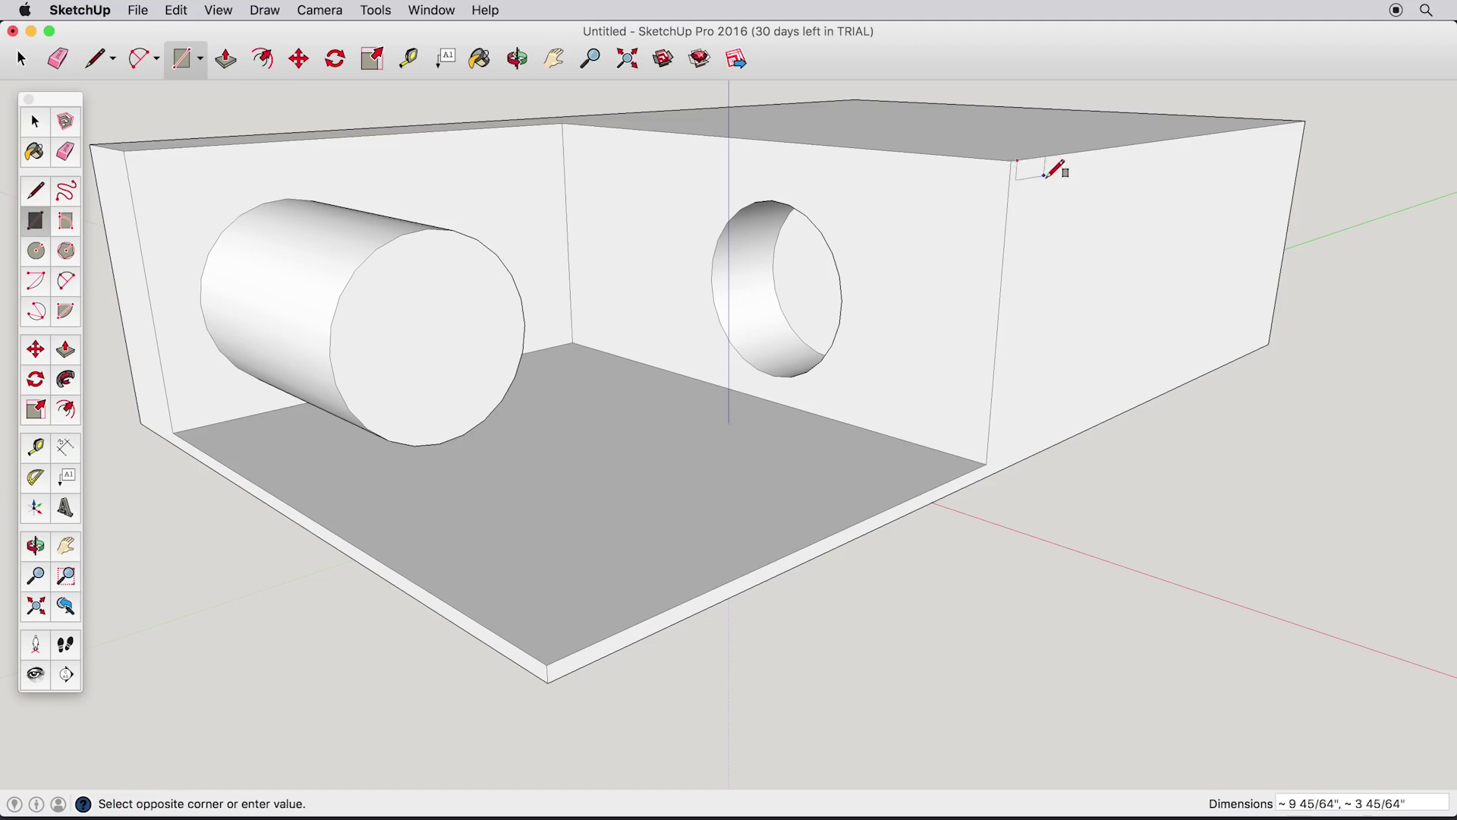
left_click(1190, 381)
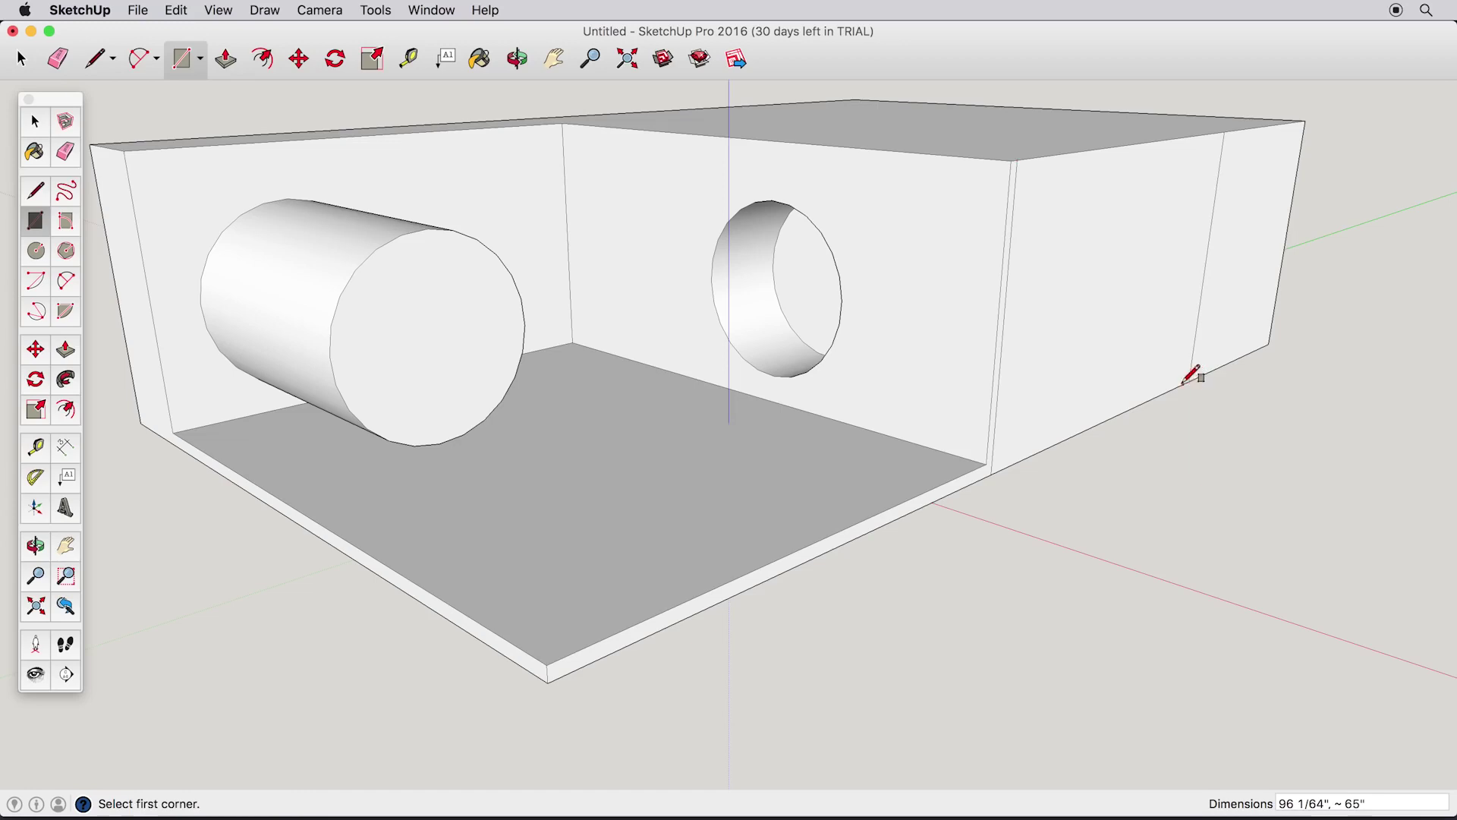
left_click(67, 358)
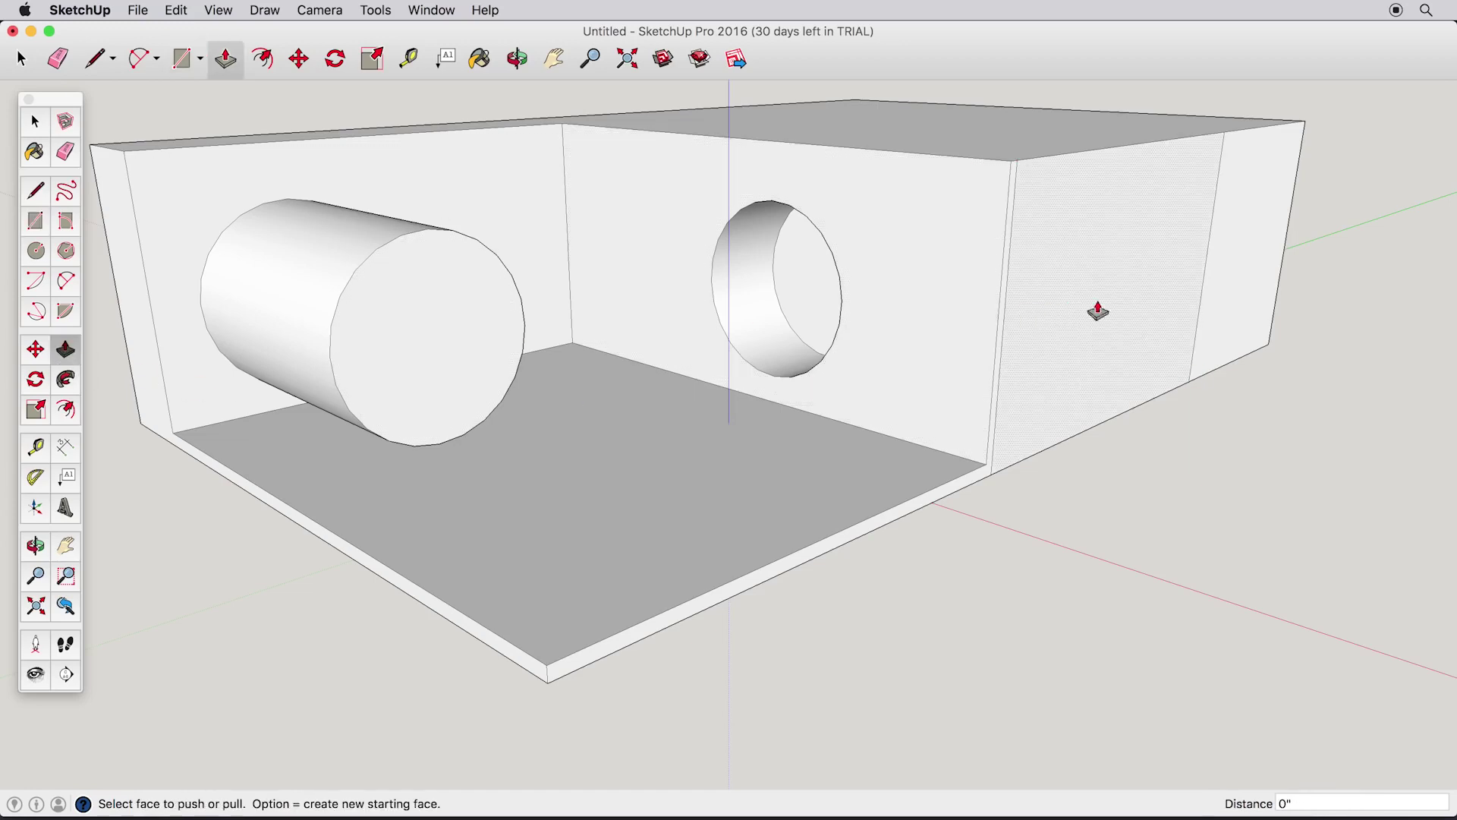
left_click_drag(1116, 296, 1028, 284)
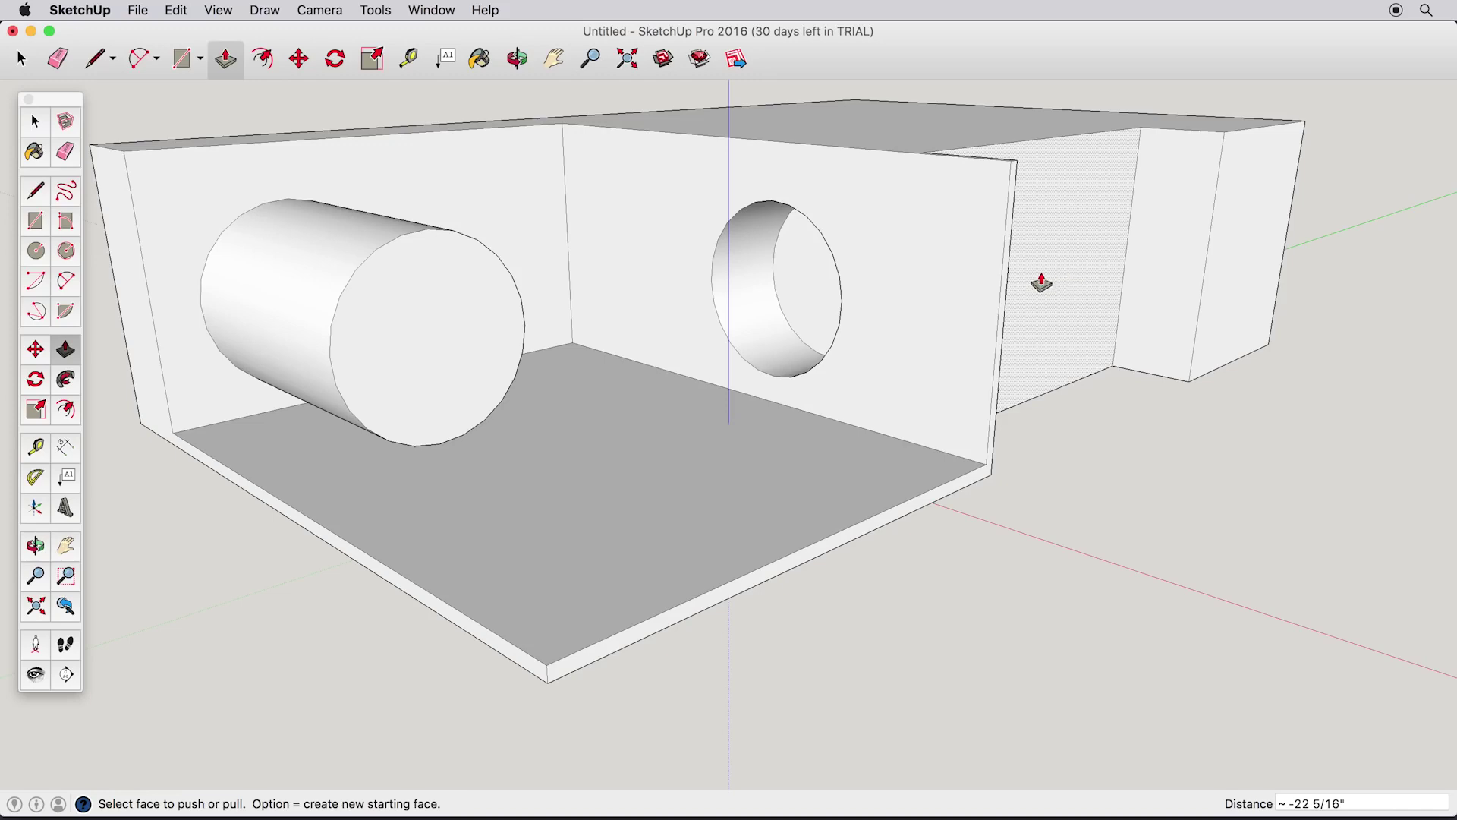
- Orbit, pan and zoom around the model to examine the cylinder and the round recess from near and far
left_click(36, 220)
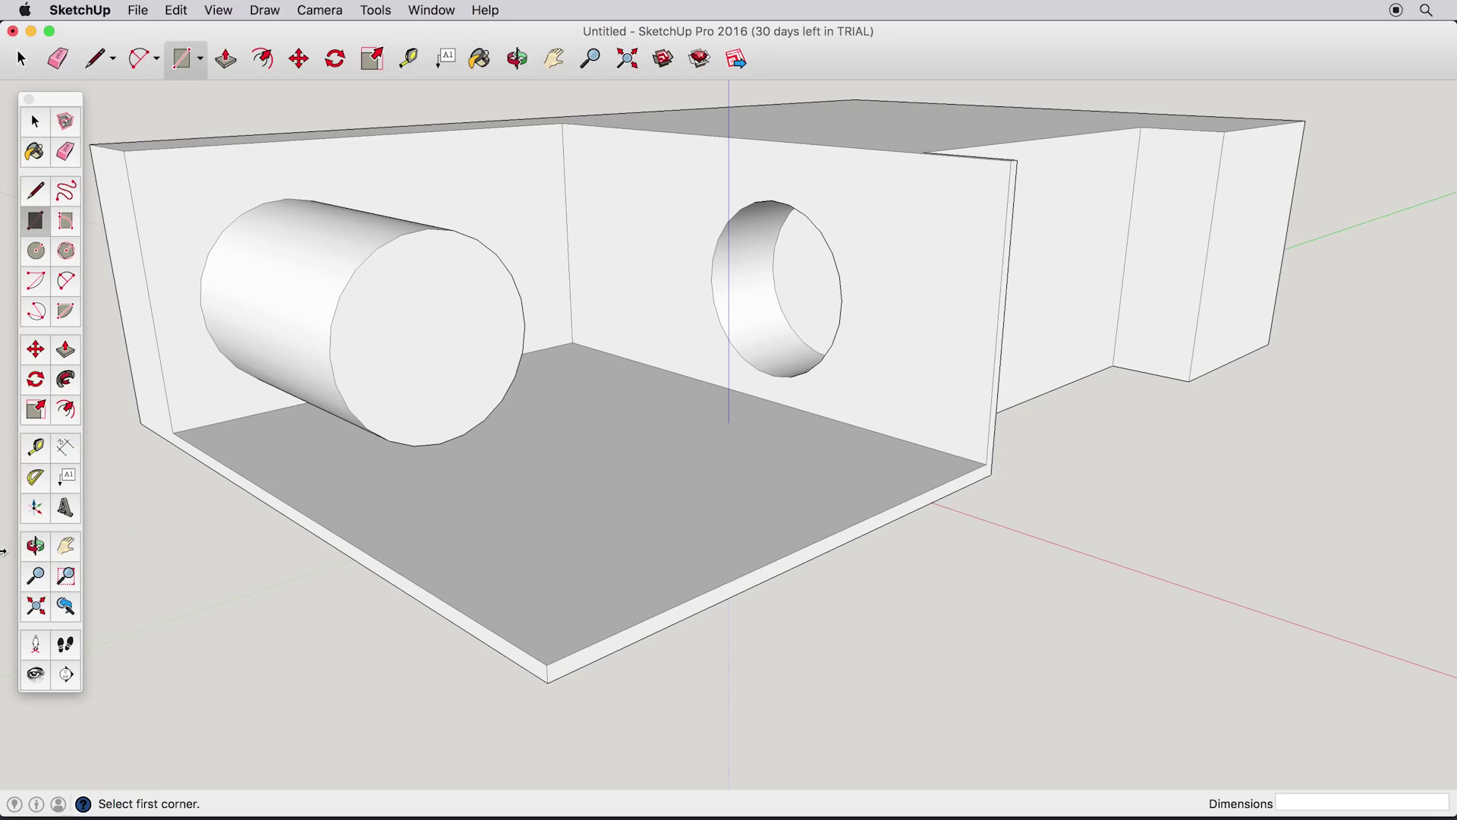
left_click(34, 548)
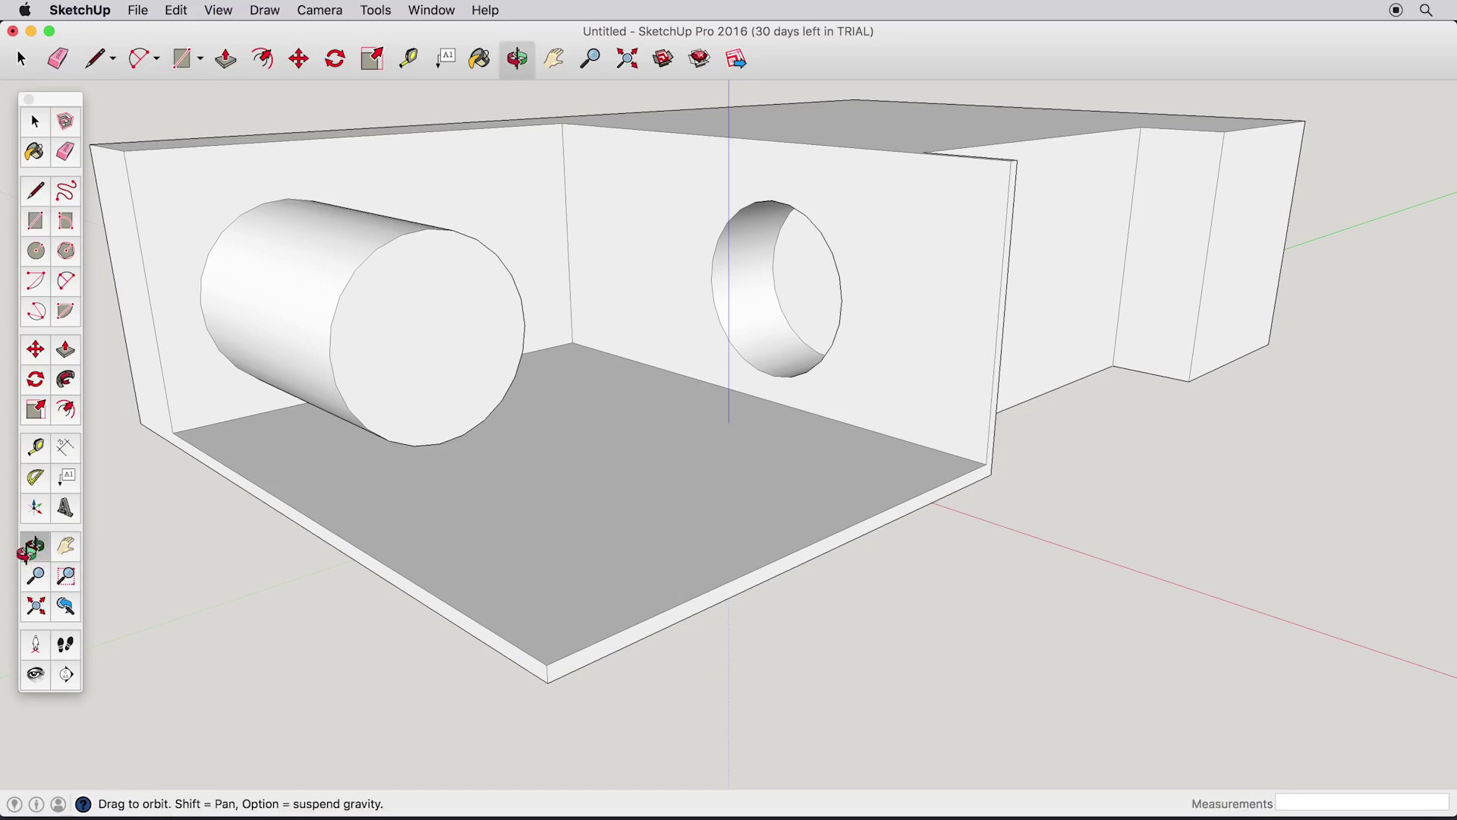
mouse_move(471, 312)
left_mouse_down()
mouse_move(593, 318)
mouse_move(368, 322)
mouse_move(419, 107)
mouse_move(458, 384)
mouse_move(453, 299)
mouse_move(1207, 233)
mouse_move(543, 374)
left_mouse_up()
left_click_drag(1324, 339, 371, 407)
mouse_move(972, 372)
left_mouse_down()
mouse_move(990, 377)
mouse_move(280, 394)
mouse_move(412, 394)
mouse_move(420, 344)
left_mouse_up()
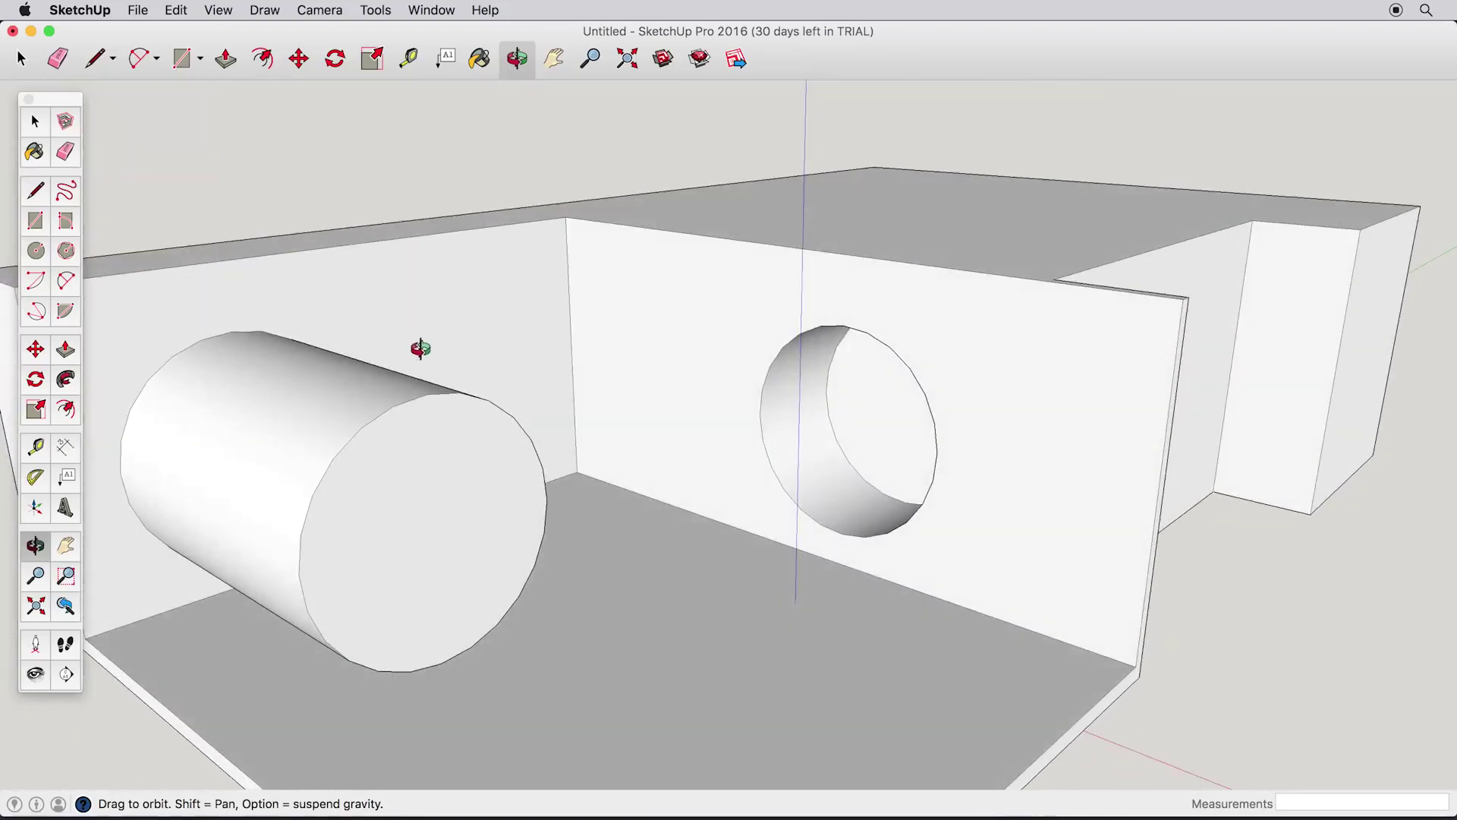
key("h")
left_click_drag(309, 505, 348, 380)
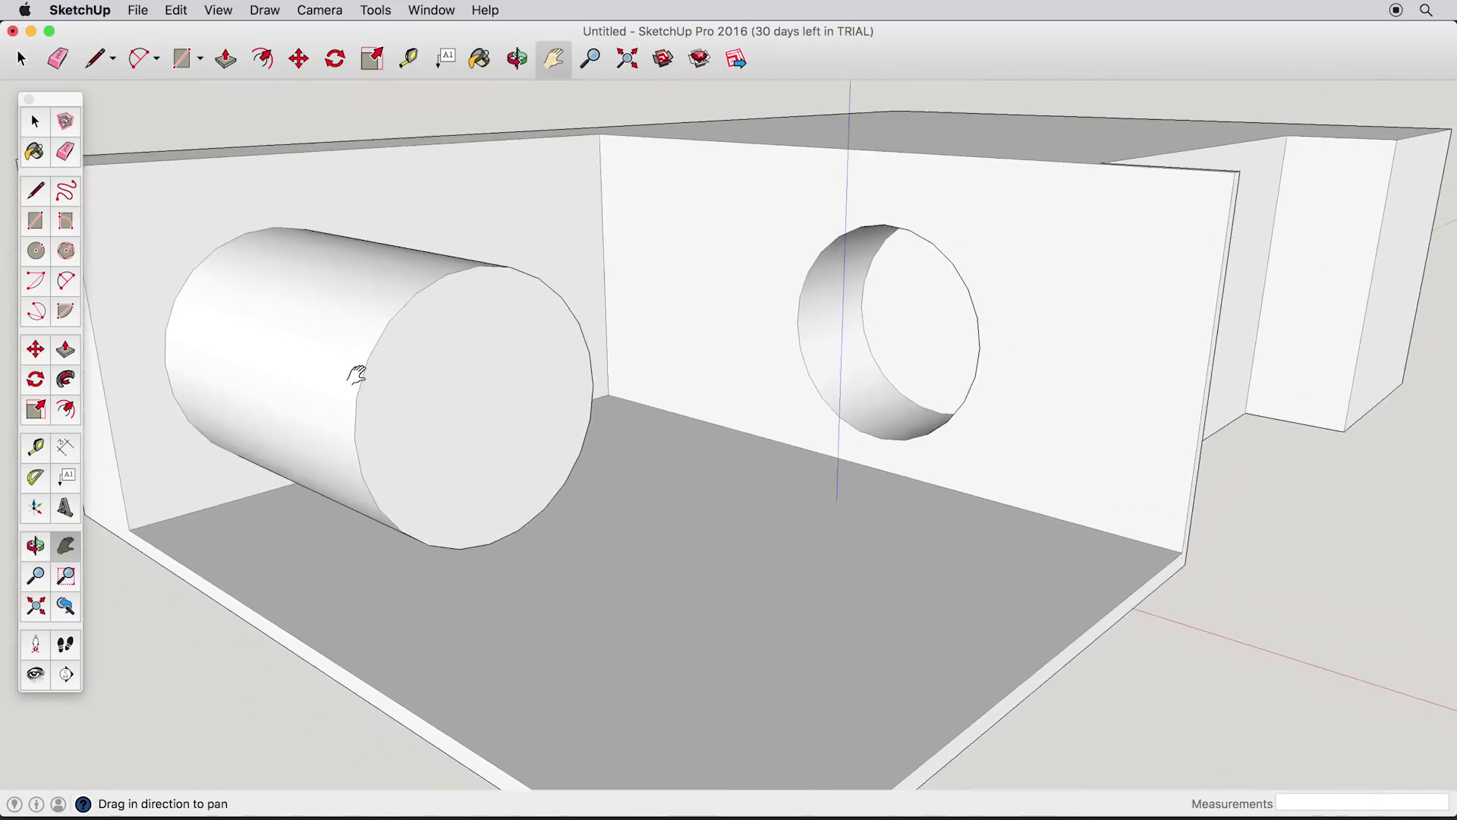
left_click(34, 577)
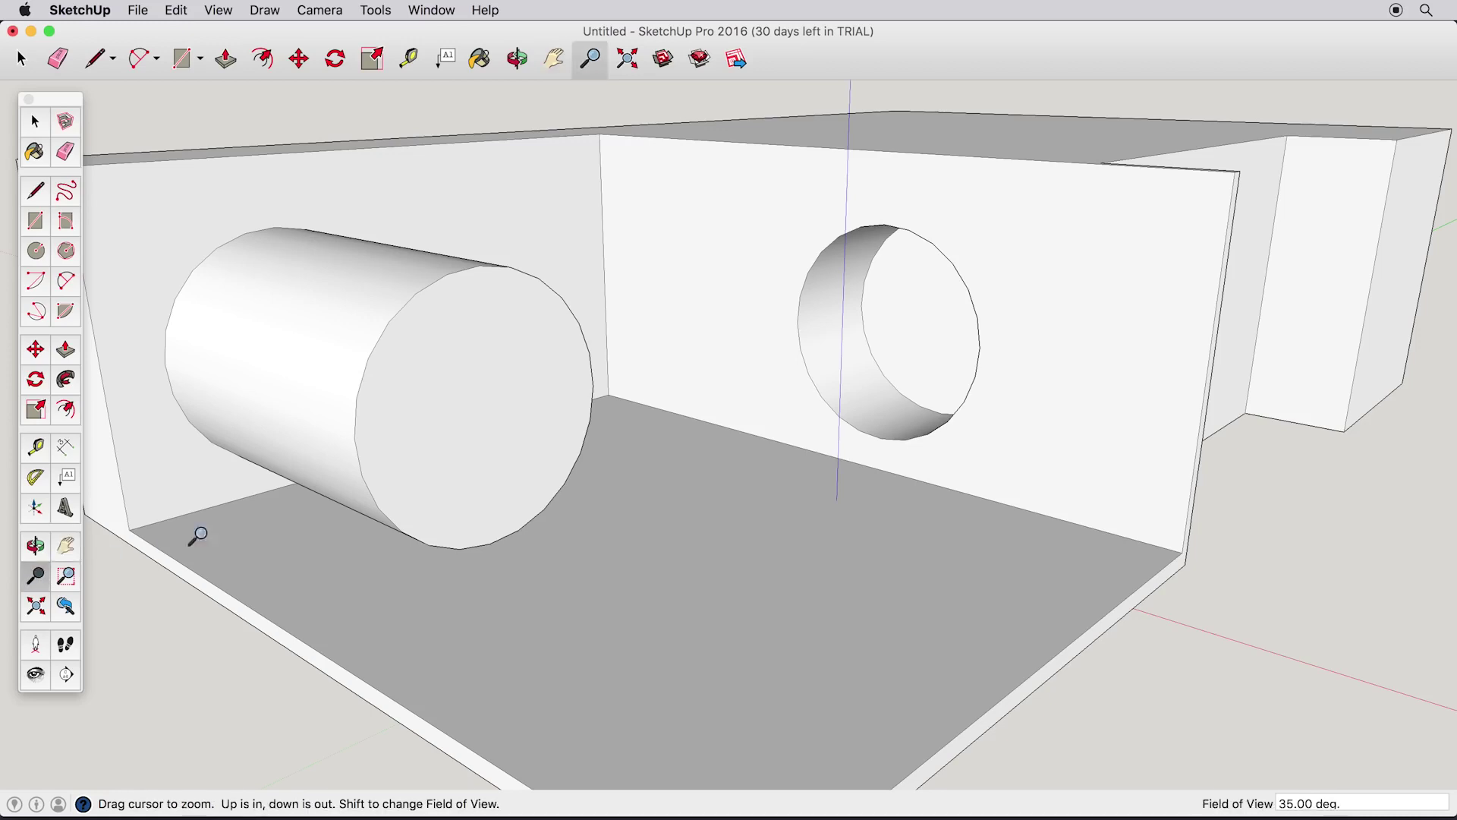
left_click_drag(690, 357, 736, 544)
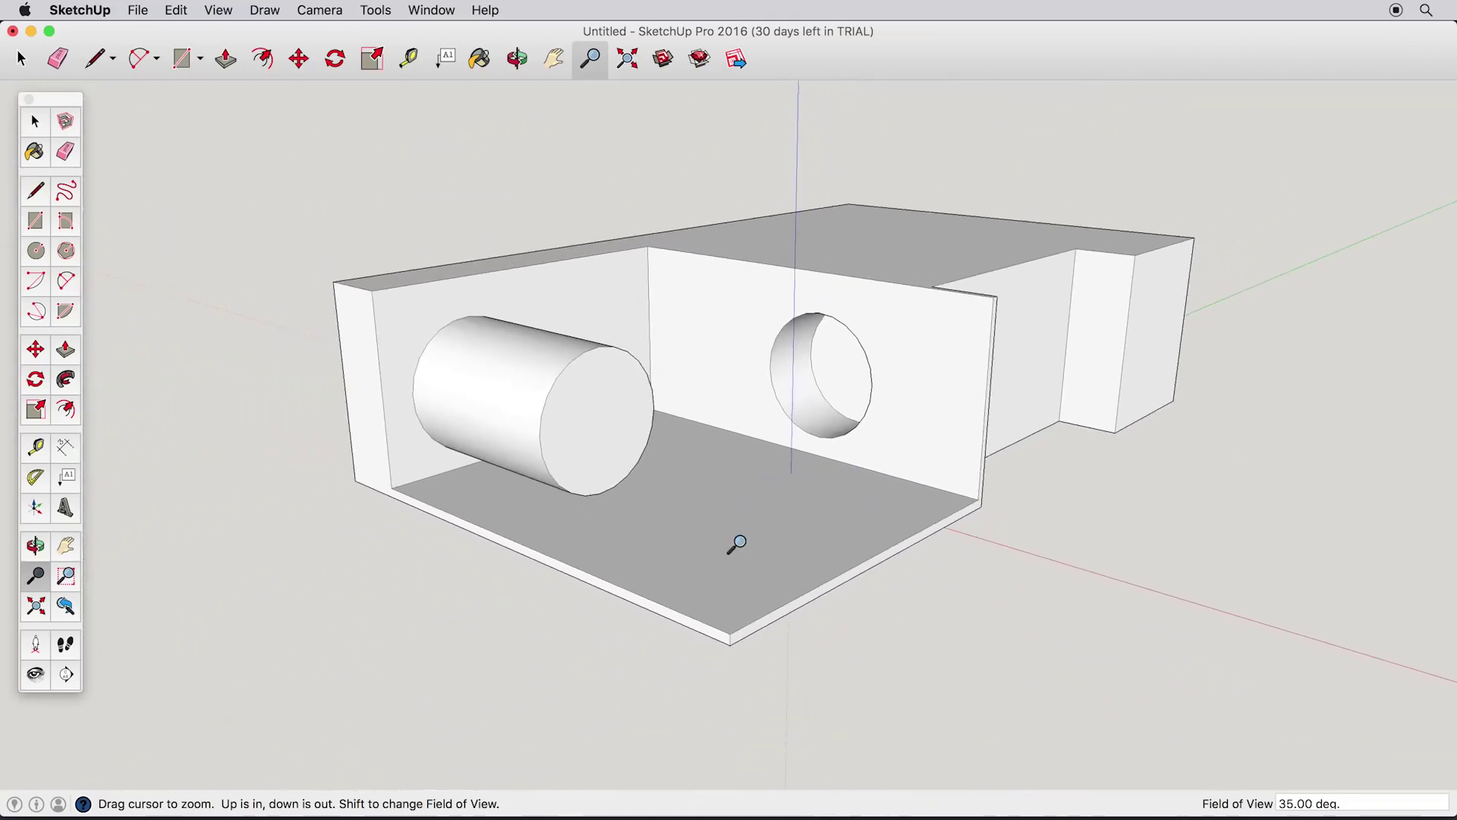
left_click_drag(908, 420, 943, 313)
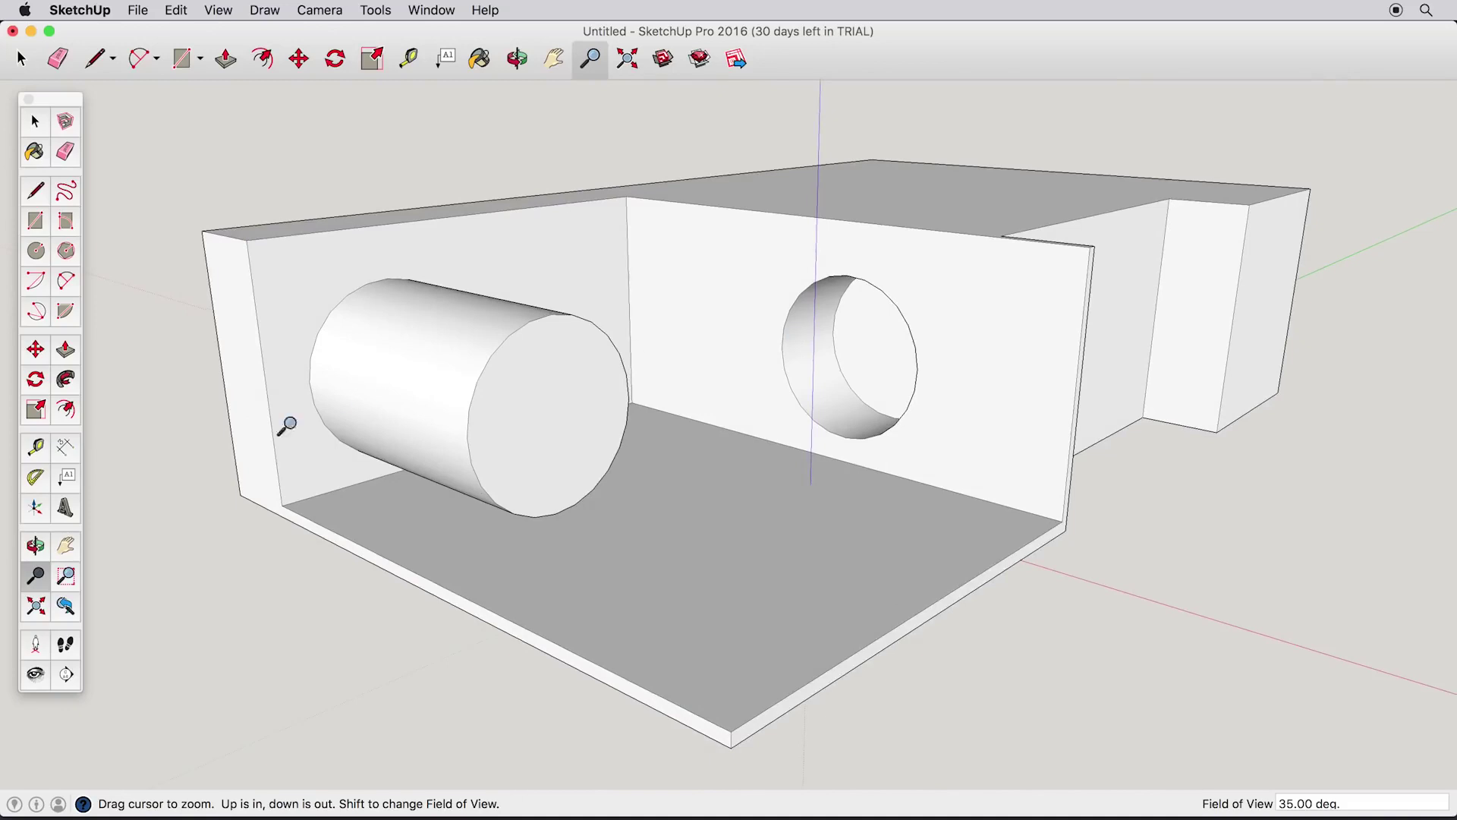
- Examine the model's top and the open room's floor from a higher viewpoint, and return to a lower viewpoint
left_click(27, 548)
left_click_drag(353, 463, 377, 589)
left_click(35, 576)
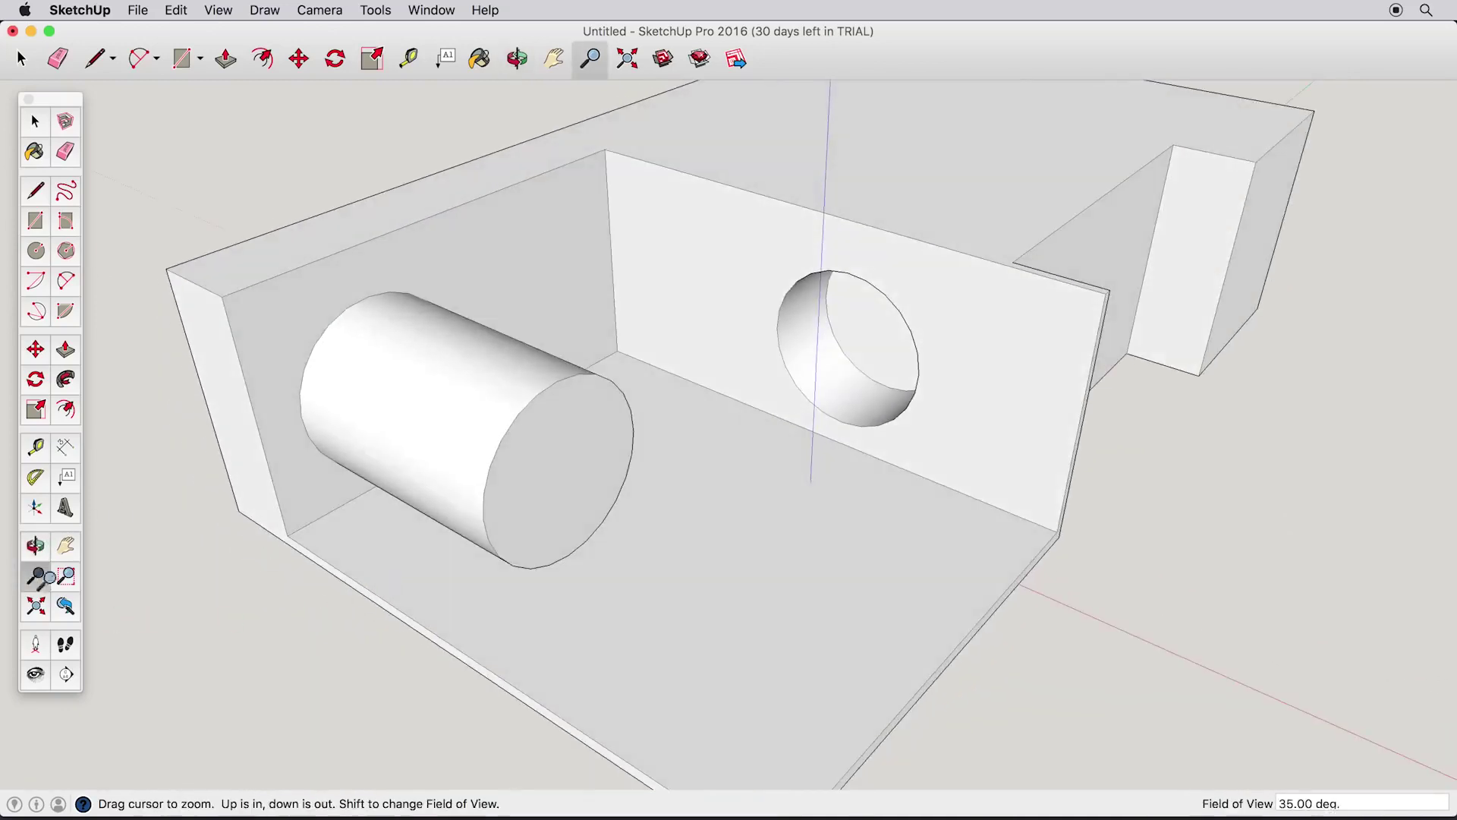
left_click_drag(780, 559, 687, 649)
left_click(66, 545)
mouse_move(939, 412)
left_mouse_down()
mouse_move(693, 446)
mouse_move(944, 423)
left_mouse_up()
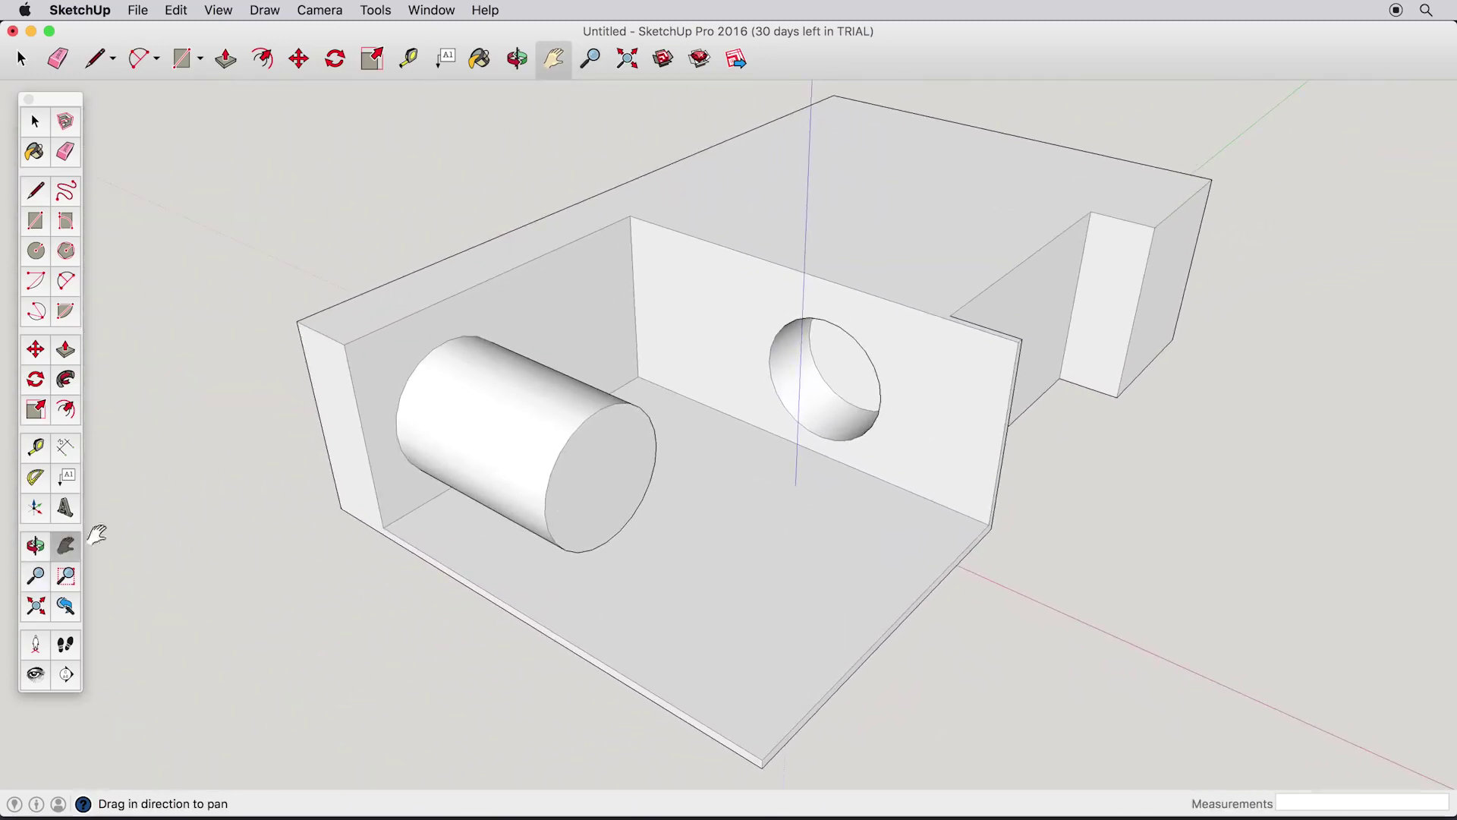
left_click(36, 545)
left_click_drag(661, 521, 599, 419)
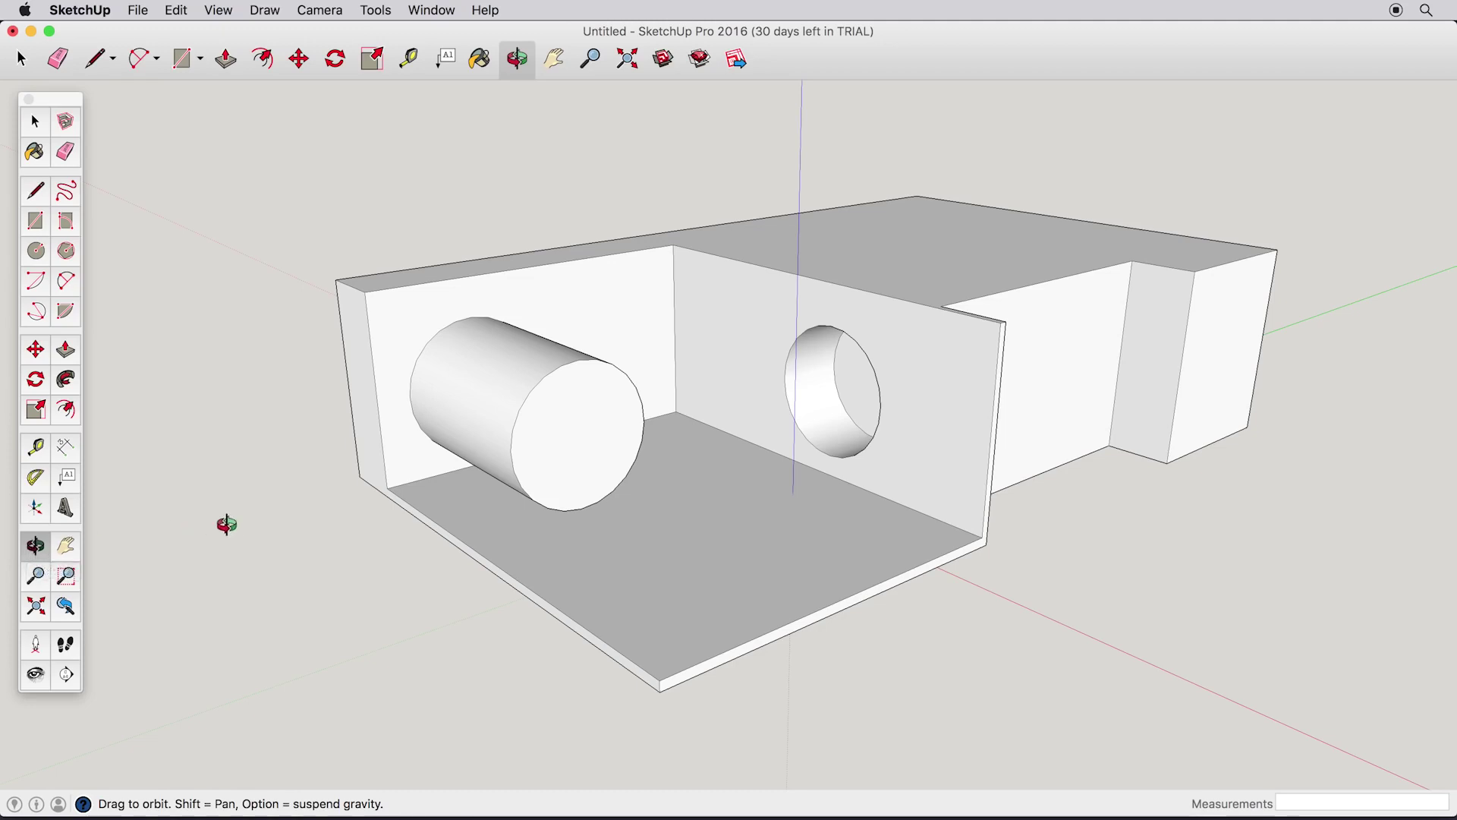
- With the Select tool active, examine the open room at several zoom levels and from slightly different viewpoints
left_click(32, 119)
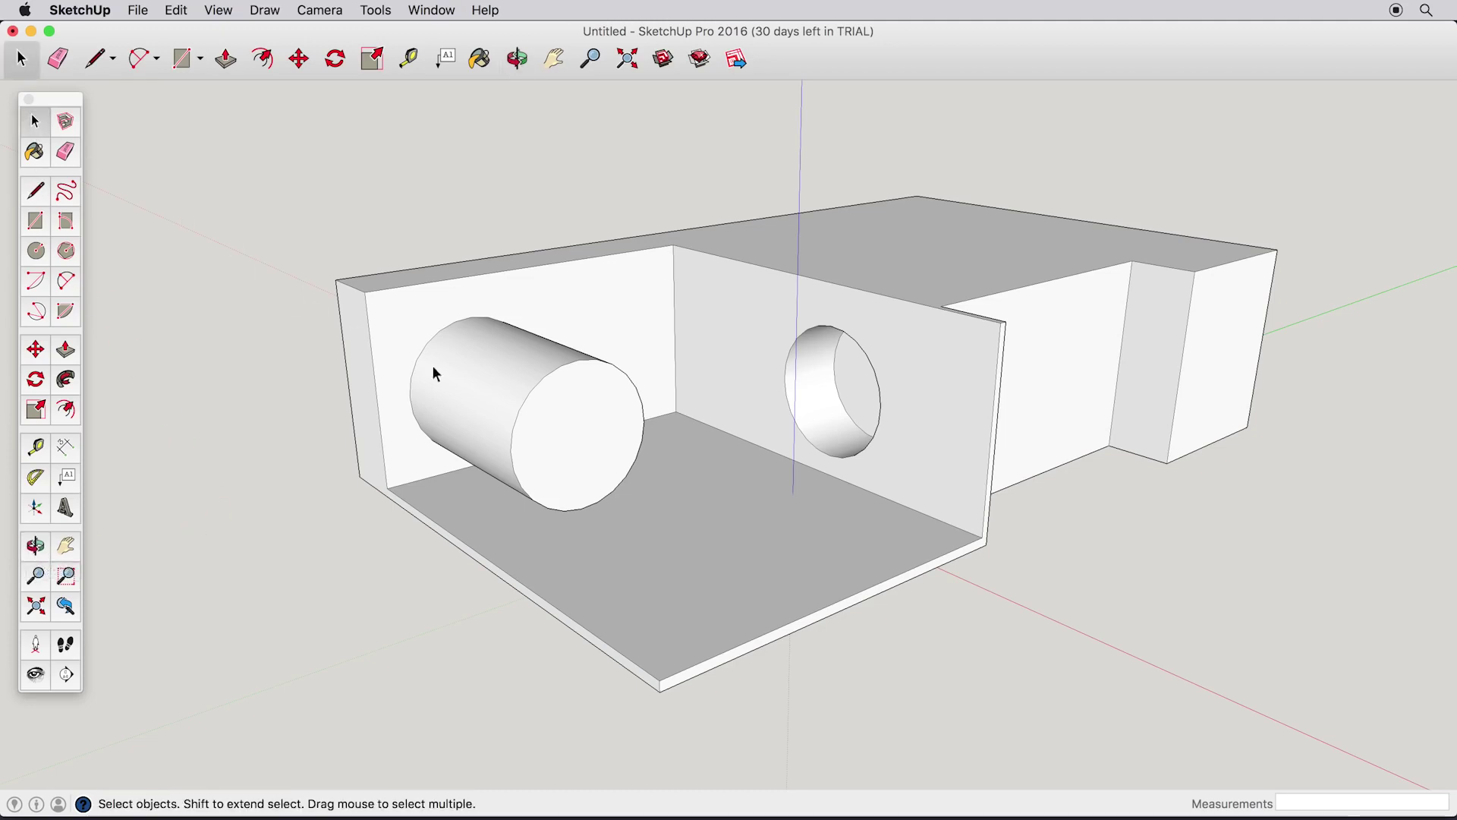
scroll(702, 460, "up", 5)
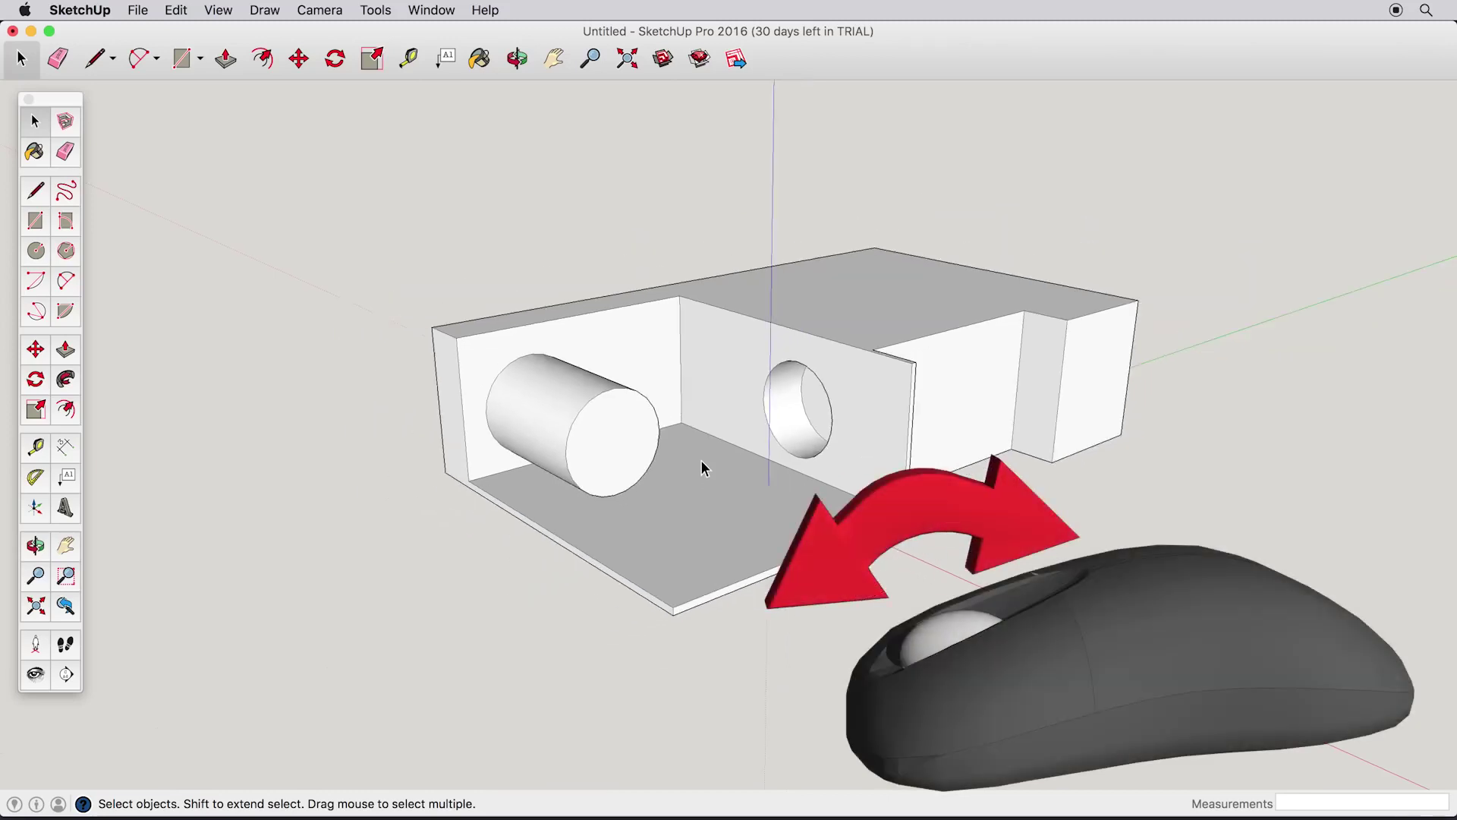
scroll(703, 460, "down", 3)
scroll(703, 460, "up", 2)
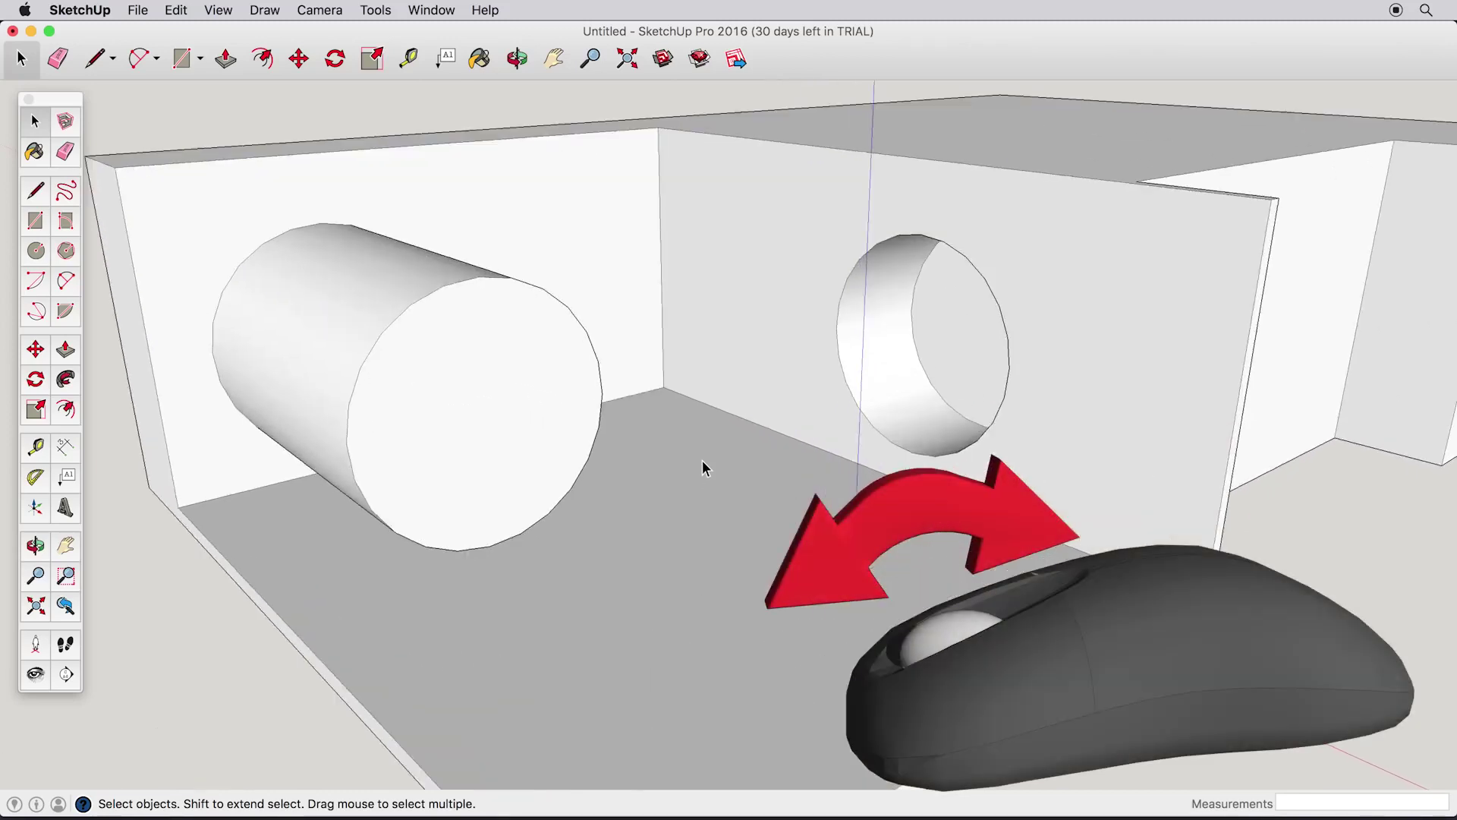
scroll(703, 460, "down", 5)
scroll(699, 465, "up", 4)
scroll(699, 465, "down", 4)
mouse_move(699, 466)
middle_mouse_down()
mouse_move(741, 452)
mouse_move(811, 486)
mouse_move(504, 511)
mouse_move(661, 504)
mouse_move(749, 413)
mouse_move(774, 211)
mouse_move(767, 486)
mouse_move(954, 425)
mouse_move(537, 478)
mouse_move(943, 426)
mouse_move(686, 465)
mouse_move(687, 449)
middle_mouse_up()
key("o")
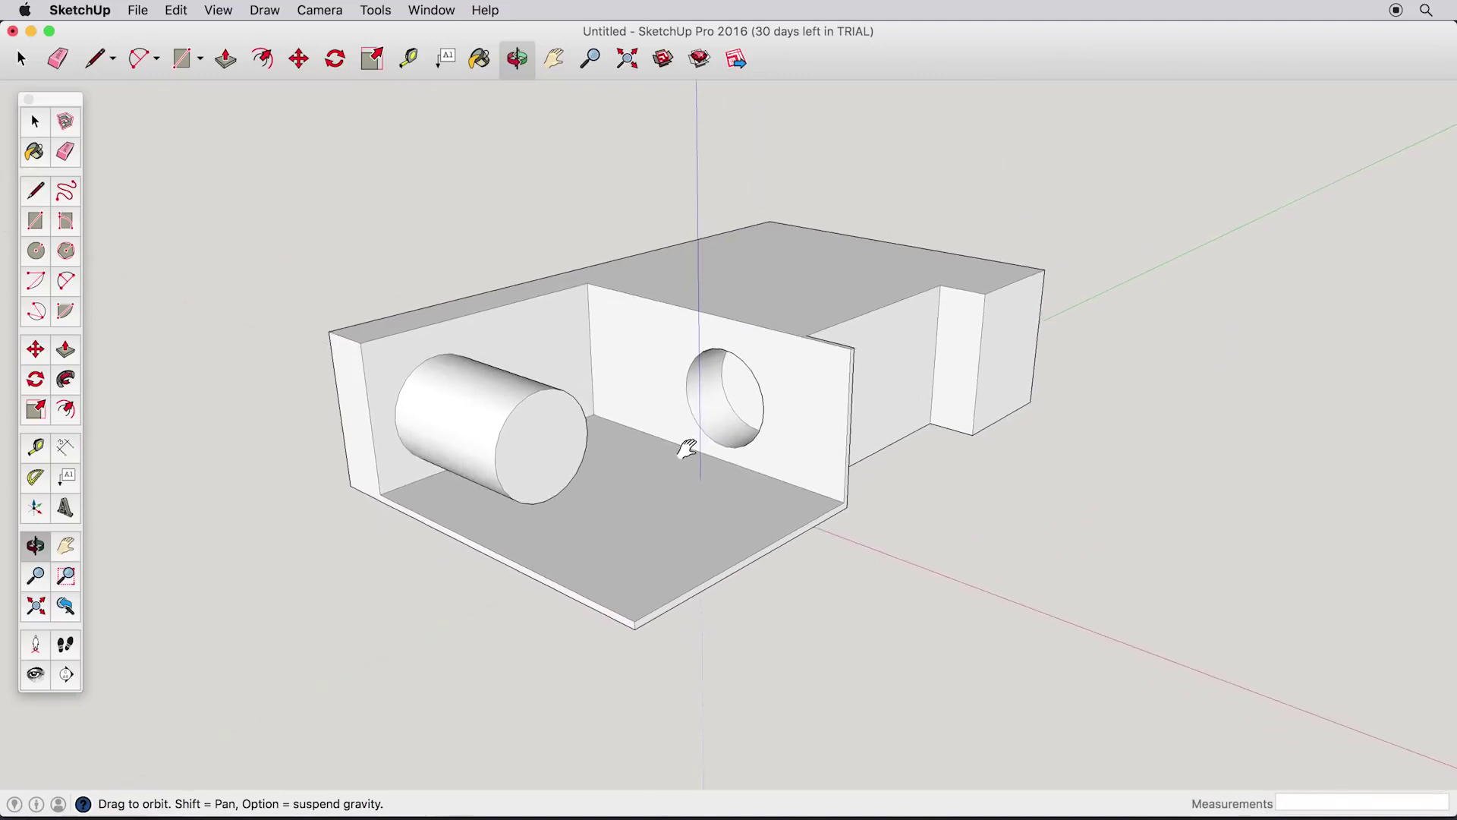
key("space")
middle_click_drag(826, 370, 898, 395)
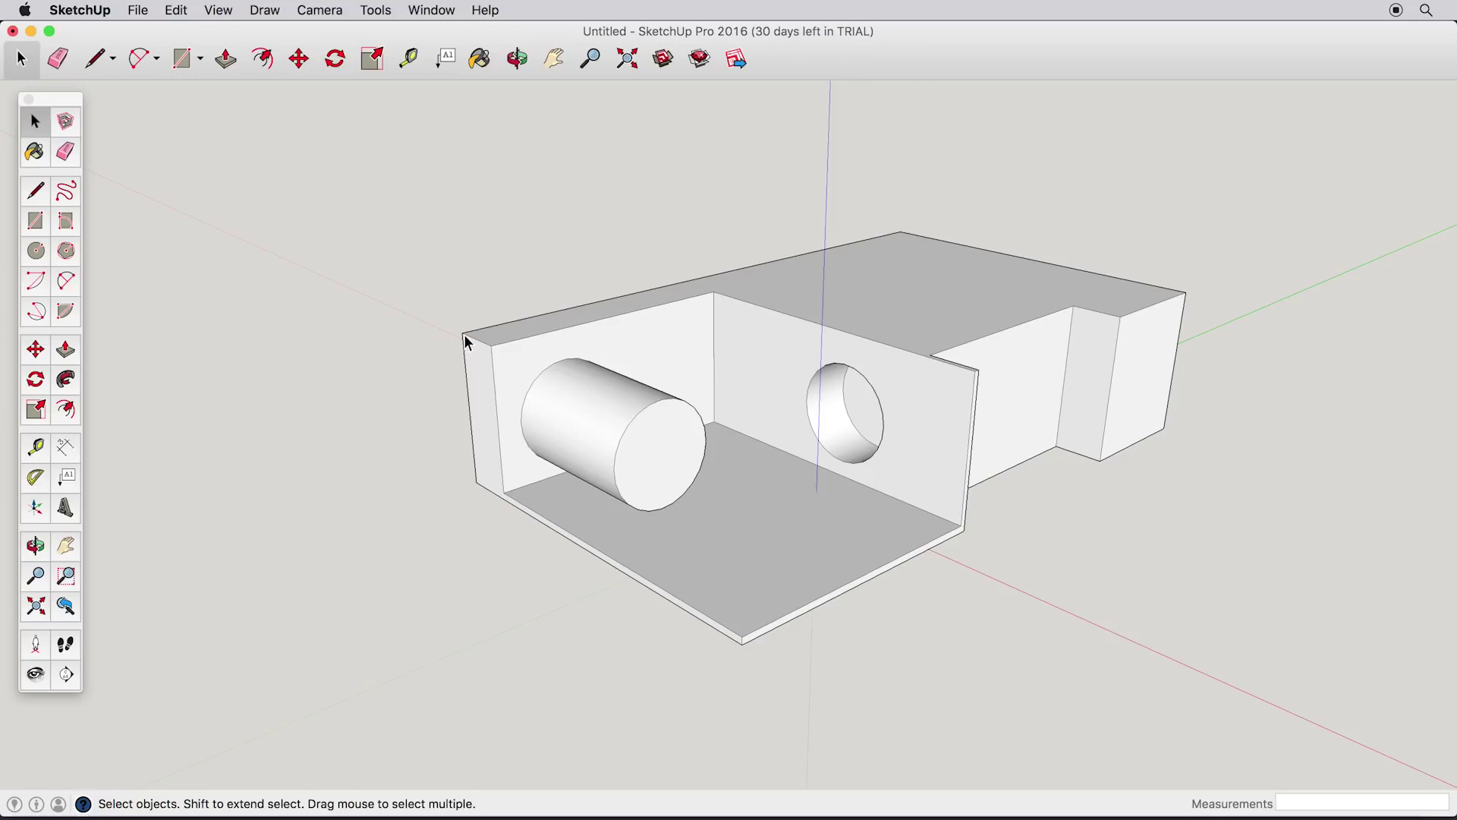
- Examine the room's upper outer corner, the solid block's far upper corner and the round recess up close, and return to the whole model
scroll(466, 340, "up", 5)
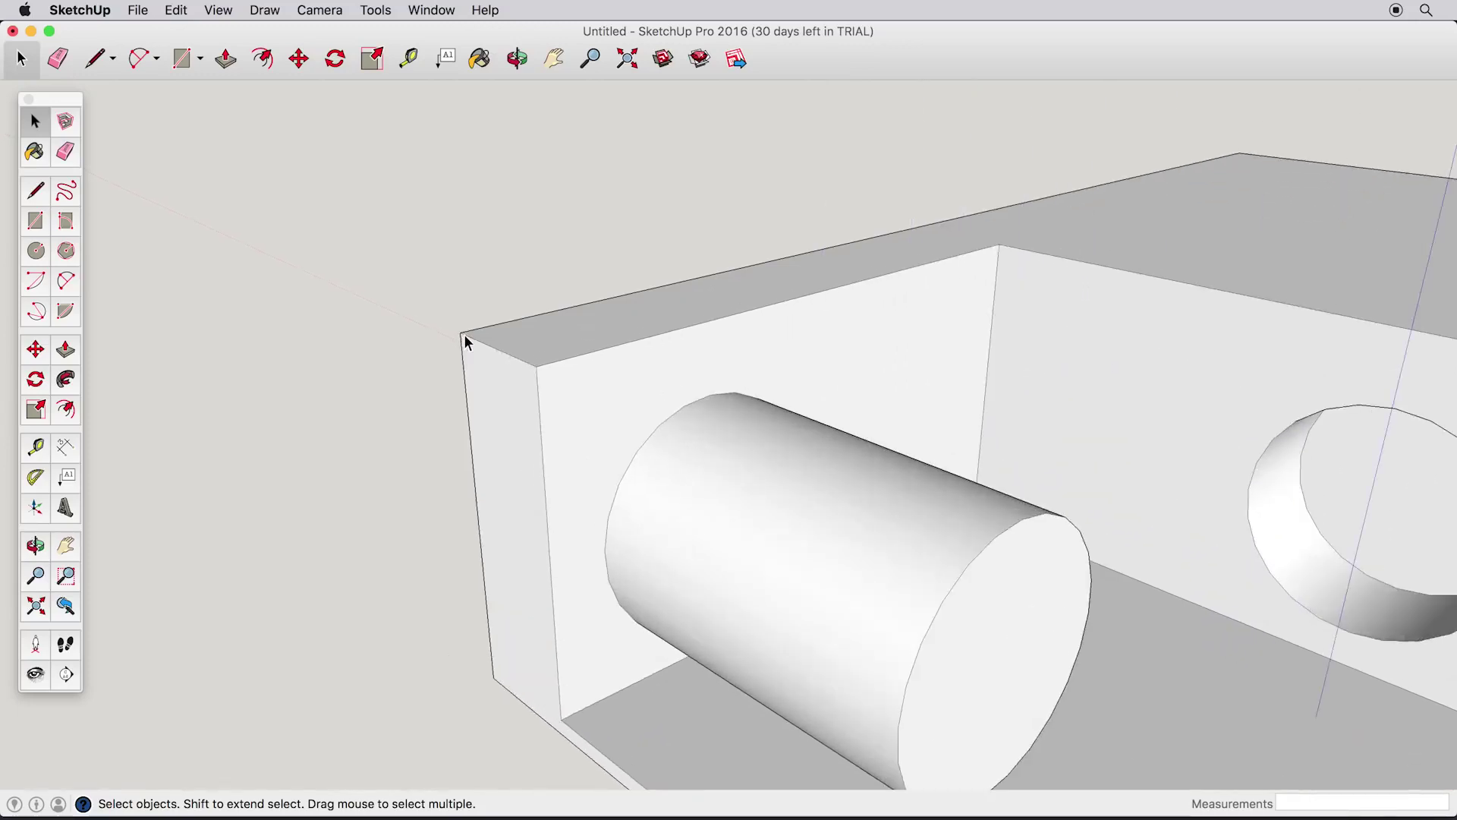
scroll(466, 340, "up", 2)
scroll(466, 340, "down", 5)
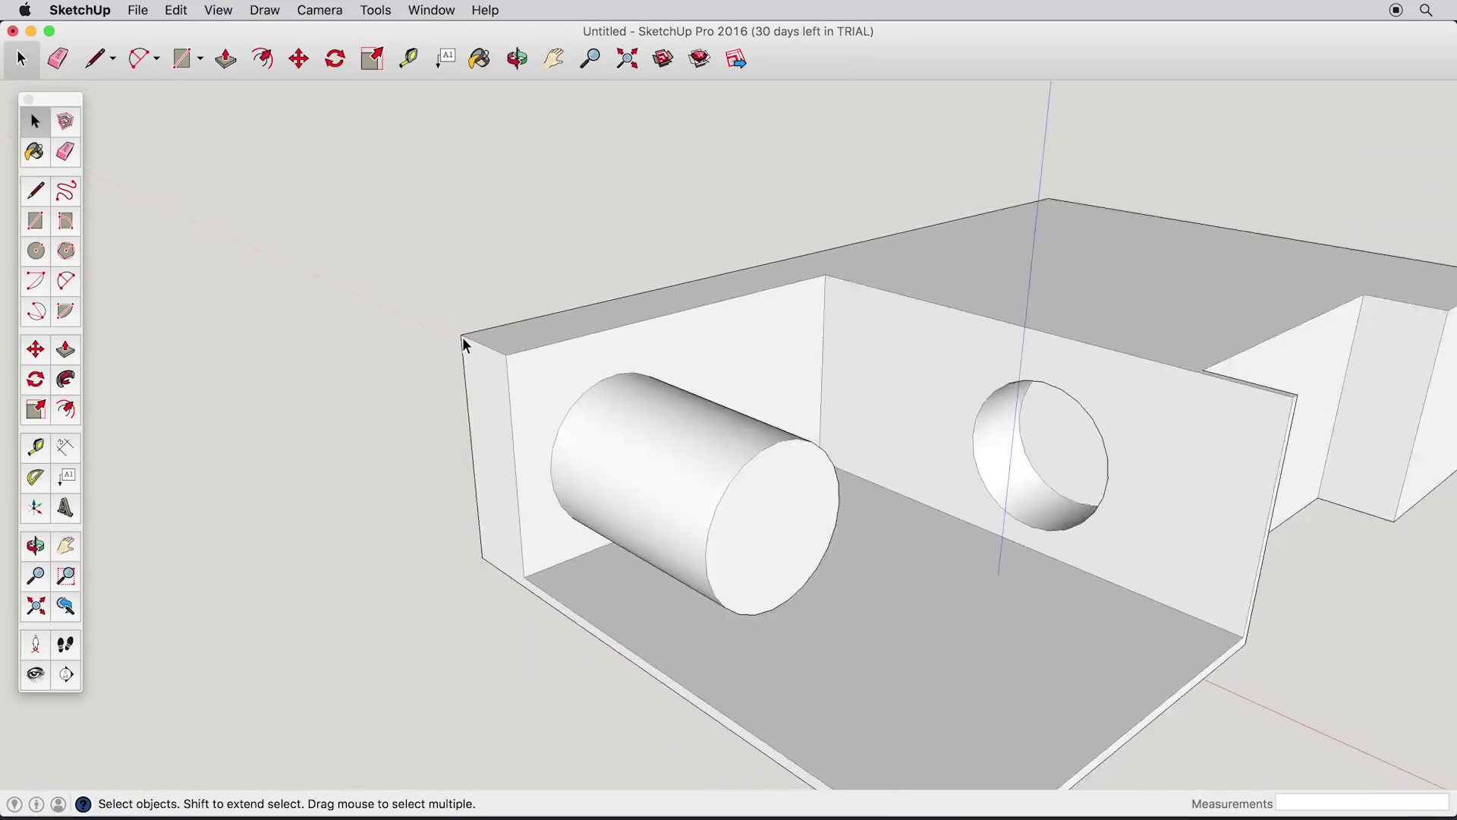
scroll(465, 340, "down", 3)
scroll(1055, 313, "up", 5)
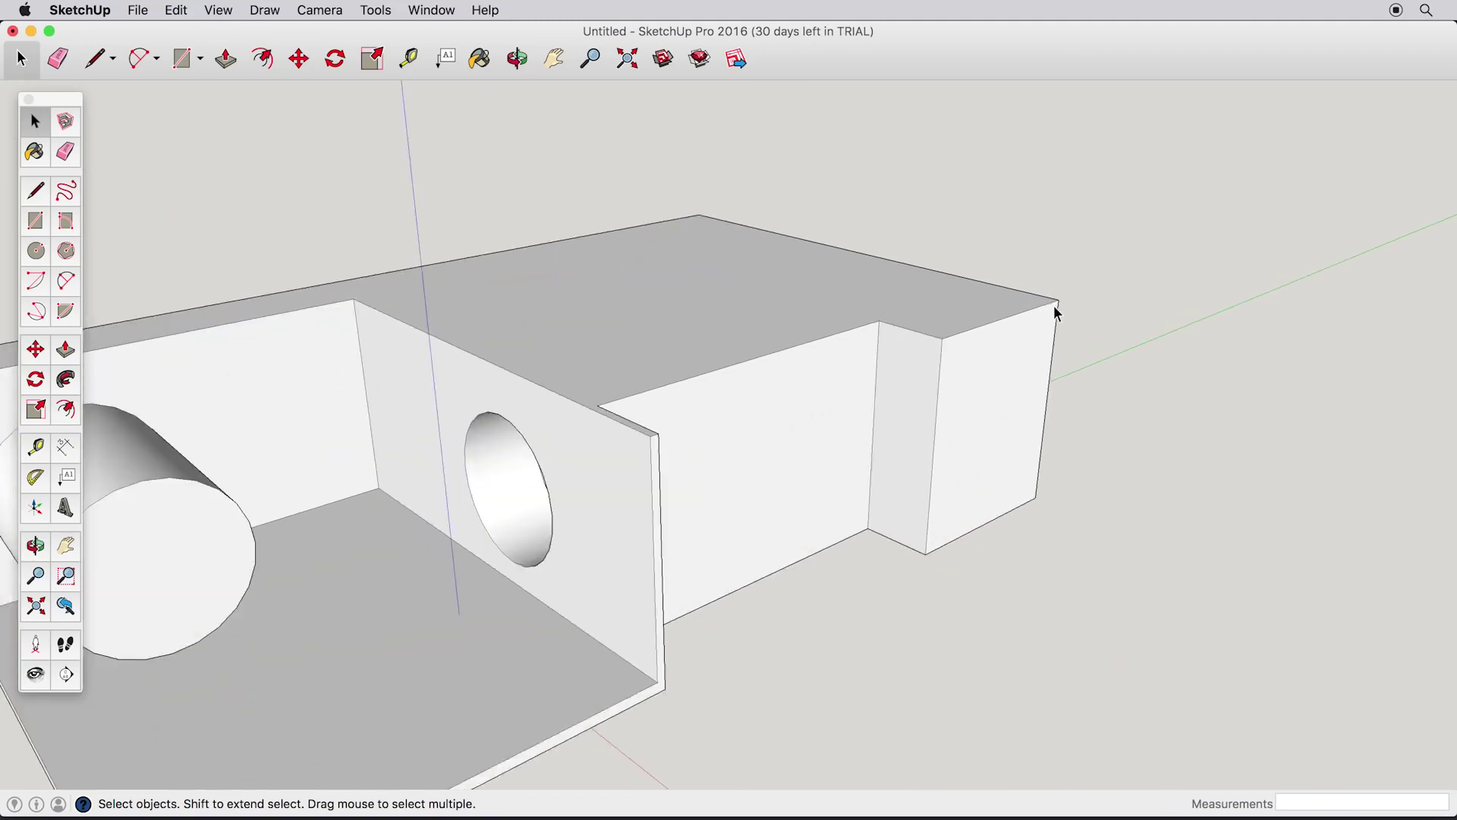
scroll(1055, 311, "up", 4)
scroll(1051, 314, "down", 3)
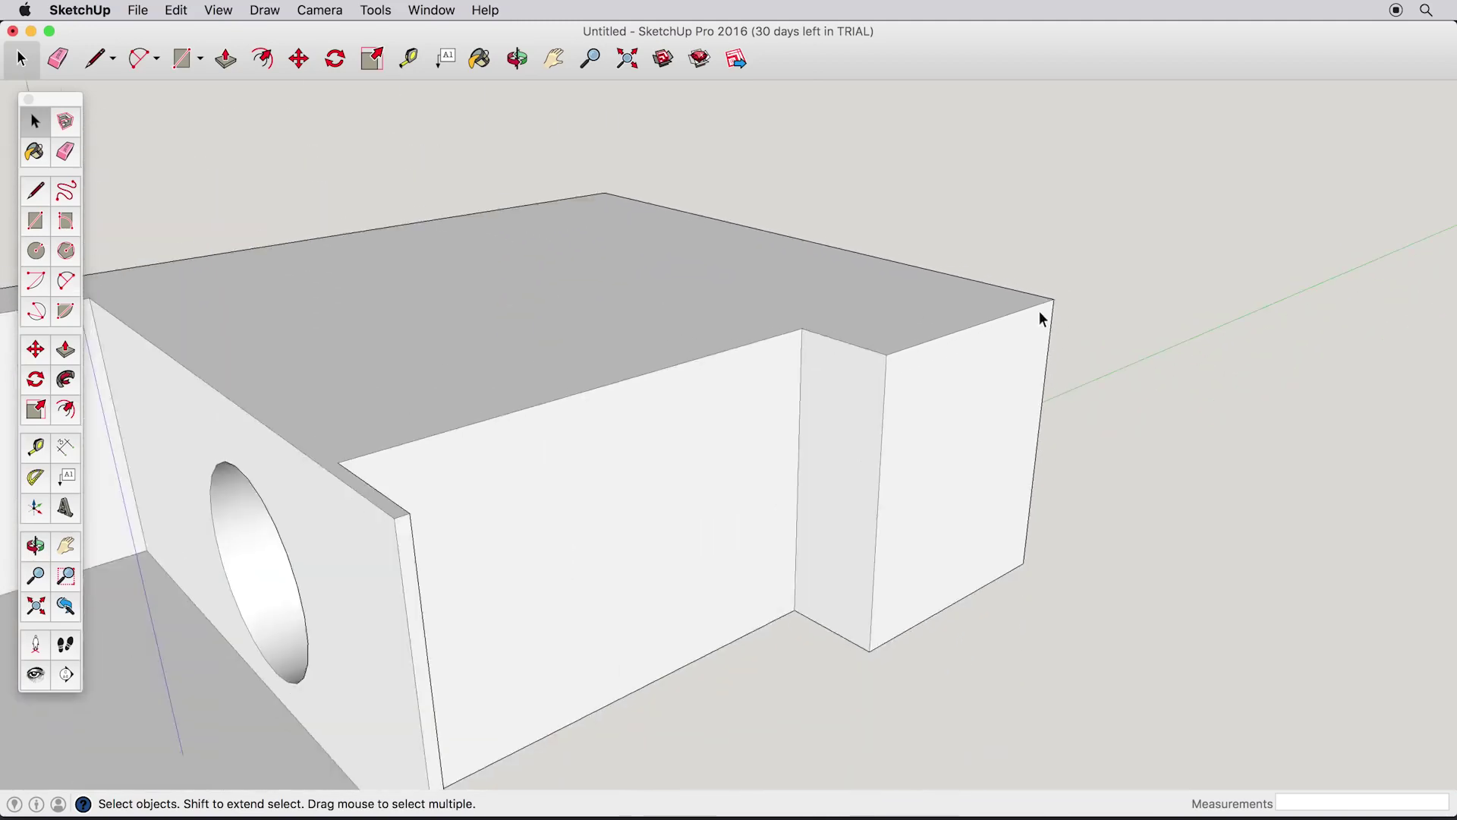
scroll(1042, 319, "down", 4)
scroll(687, 424, "up", 6)
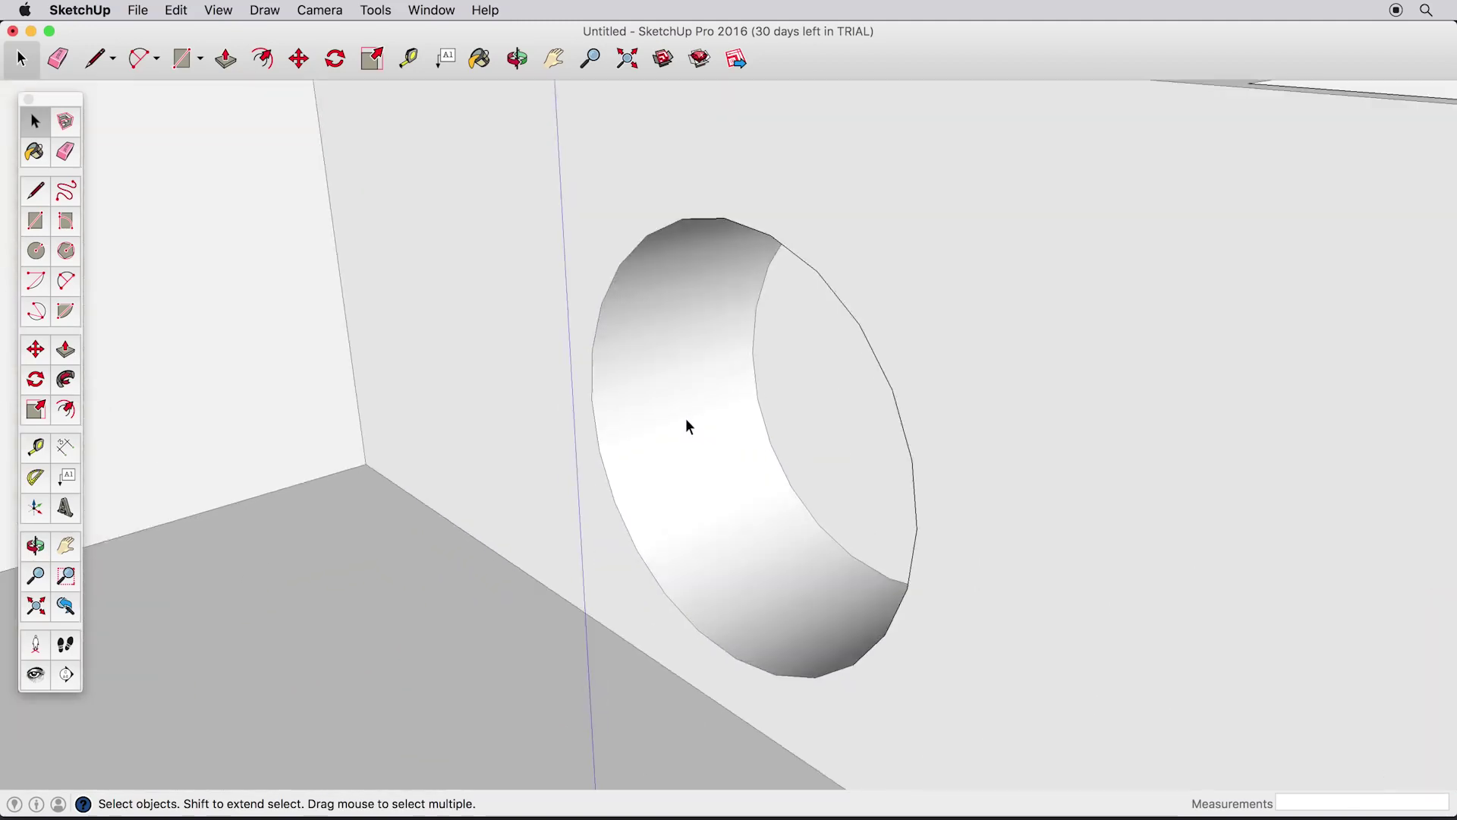
scroll(687, 422, "down", 8)
middle_click_drag(686, 421, 759, 431, "shift")
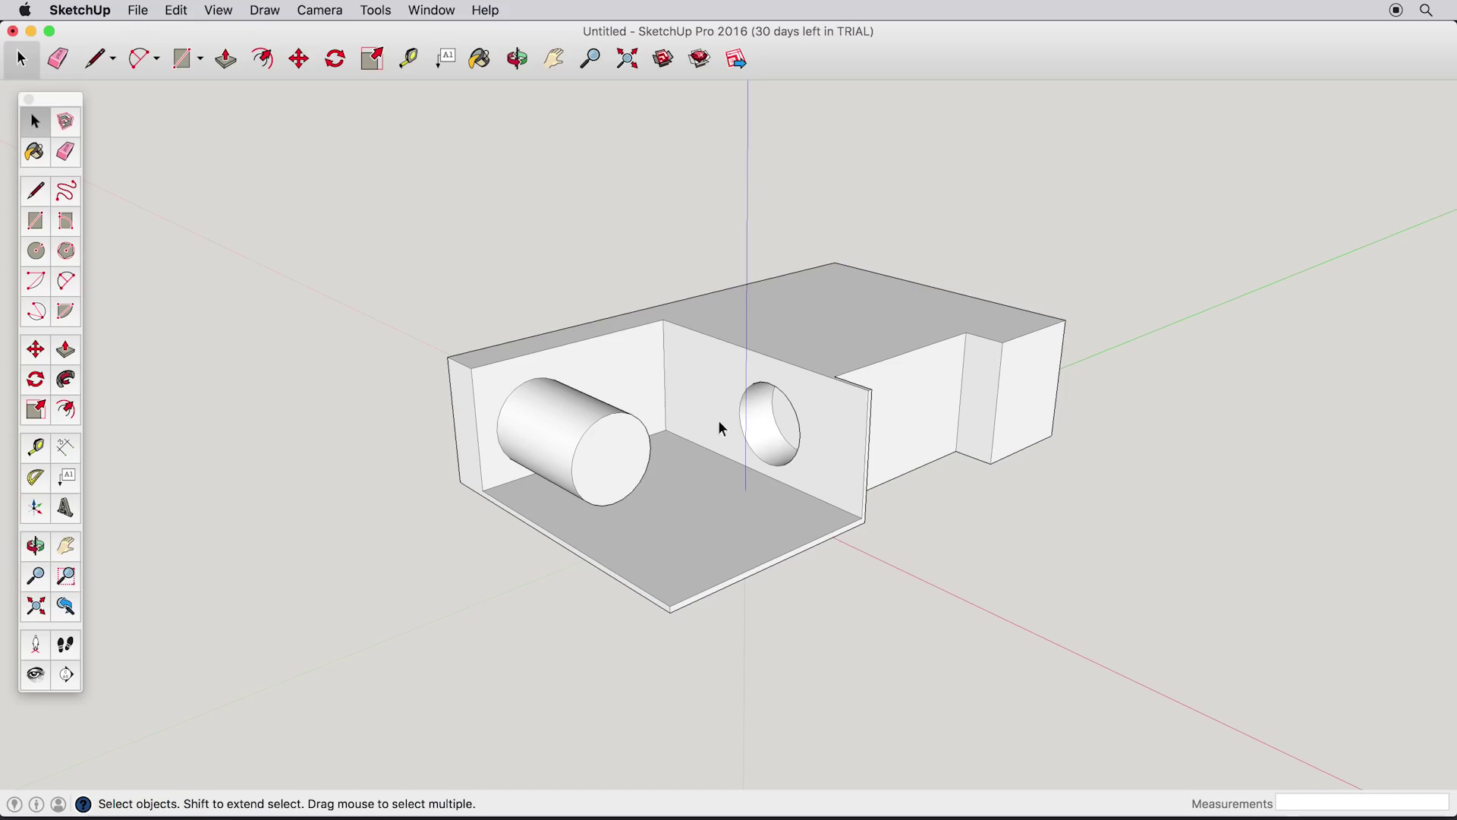
scroll(614, 418, "down", 1)
scroll(651, 408, "up", 2)
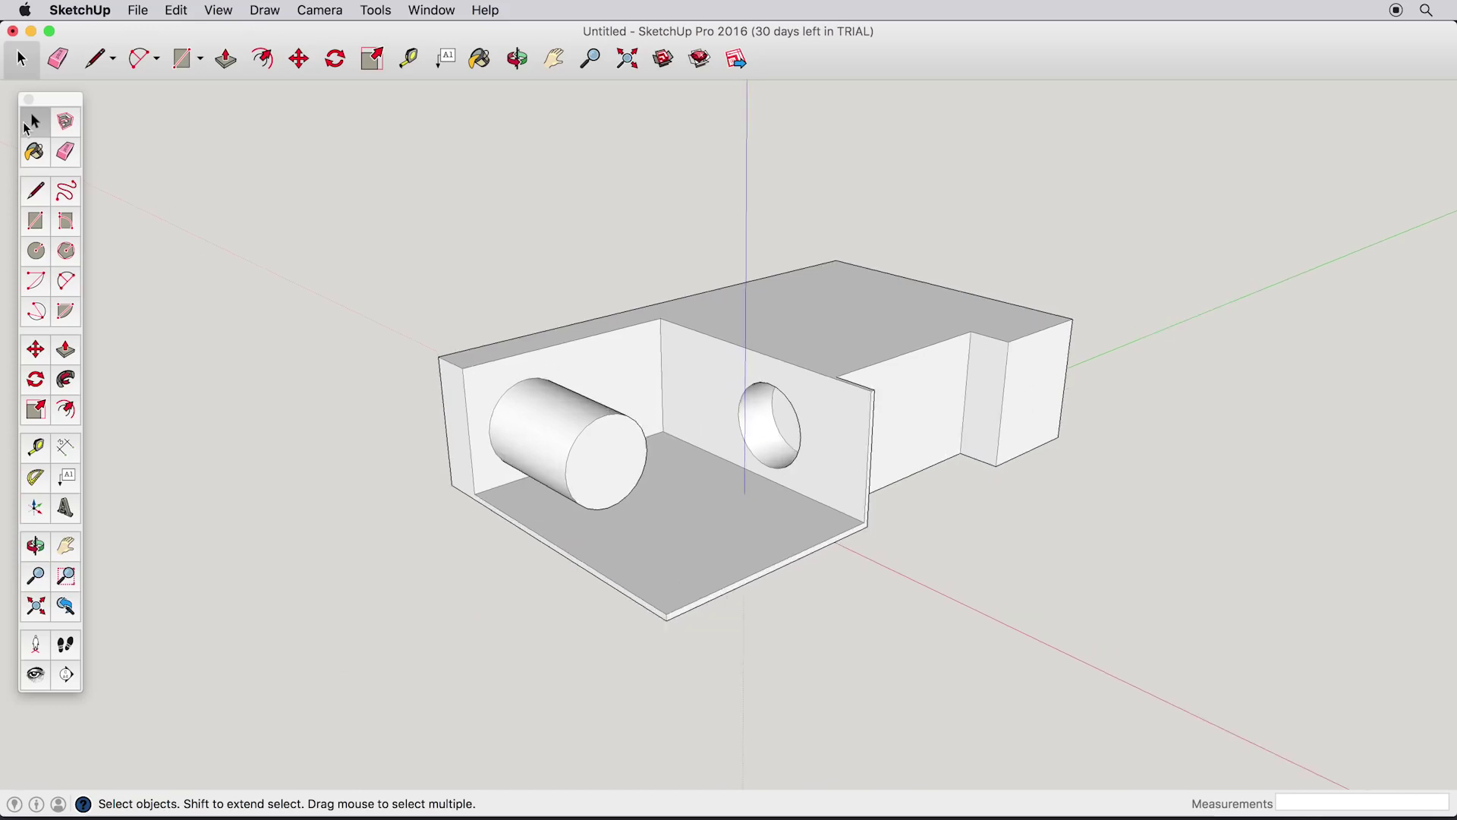
- Select the whole model and delete it
left_click_drag(244, 174, 1317, 720)
key("Delete")
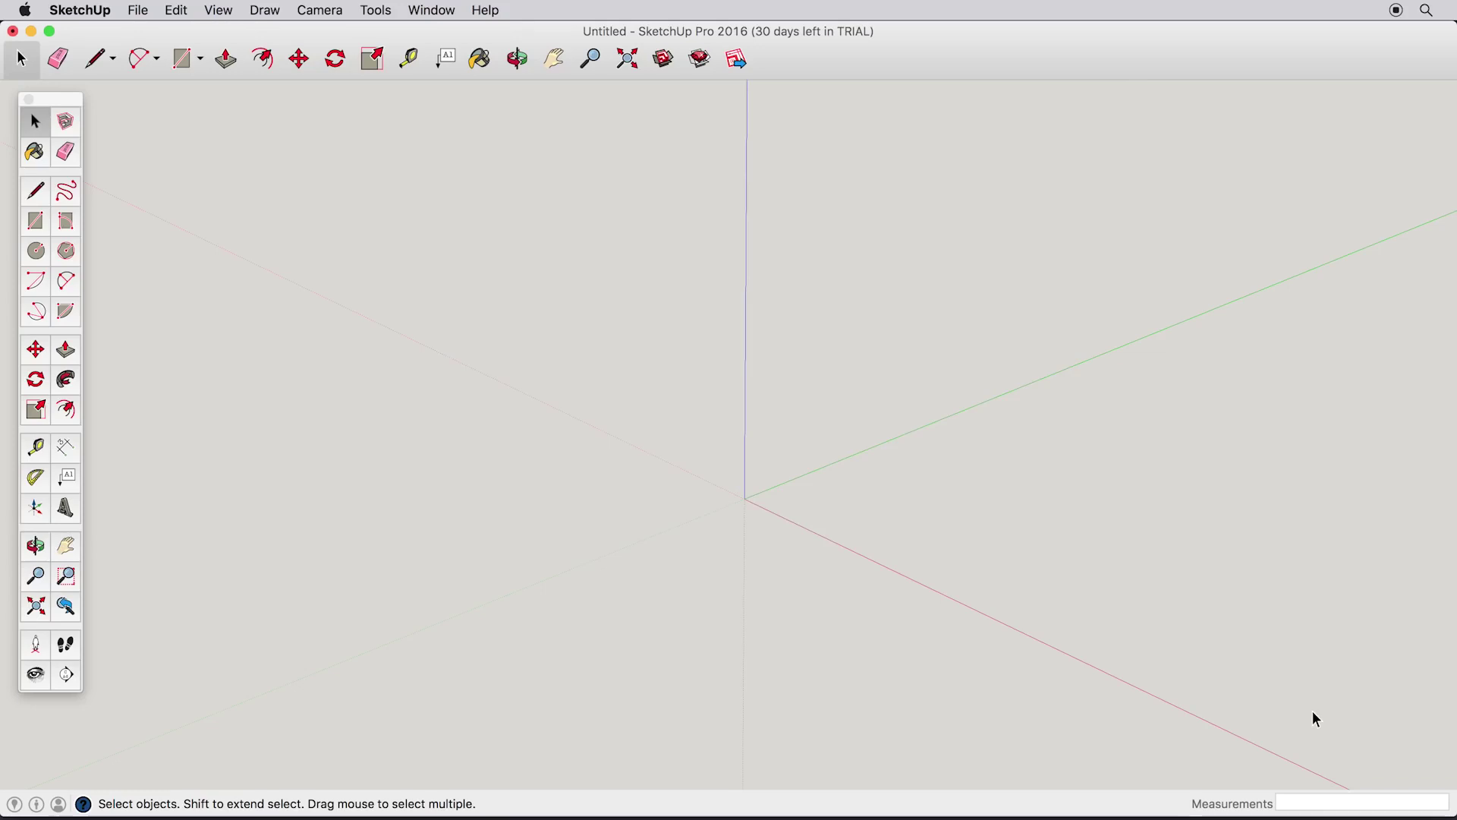
- Draw a ground rectangle of about 280 by 536 inches around the origin and pull it up about 148 inches into a box
left_click(34, 220)
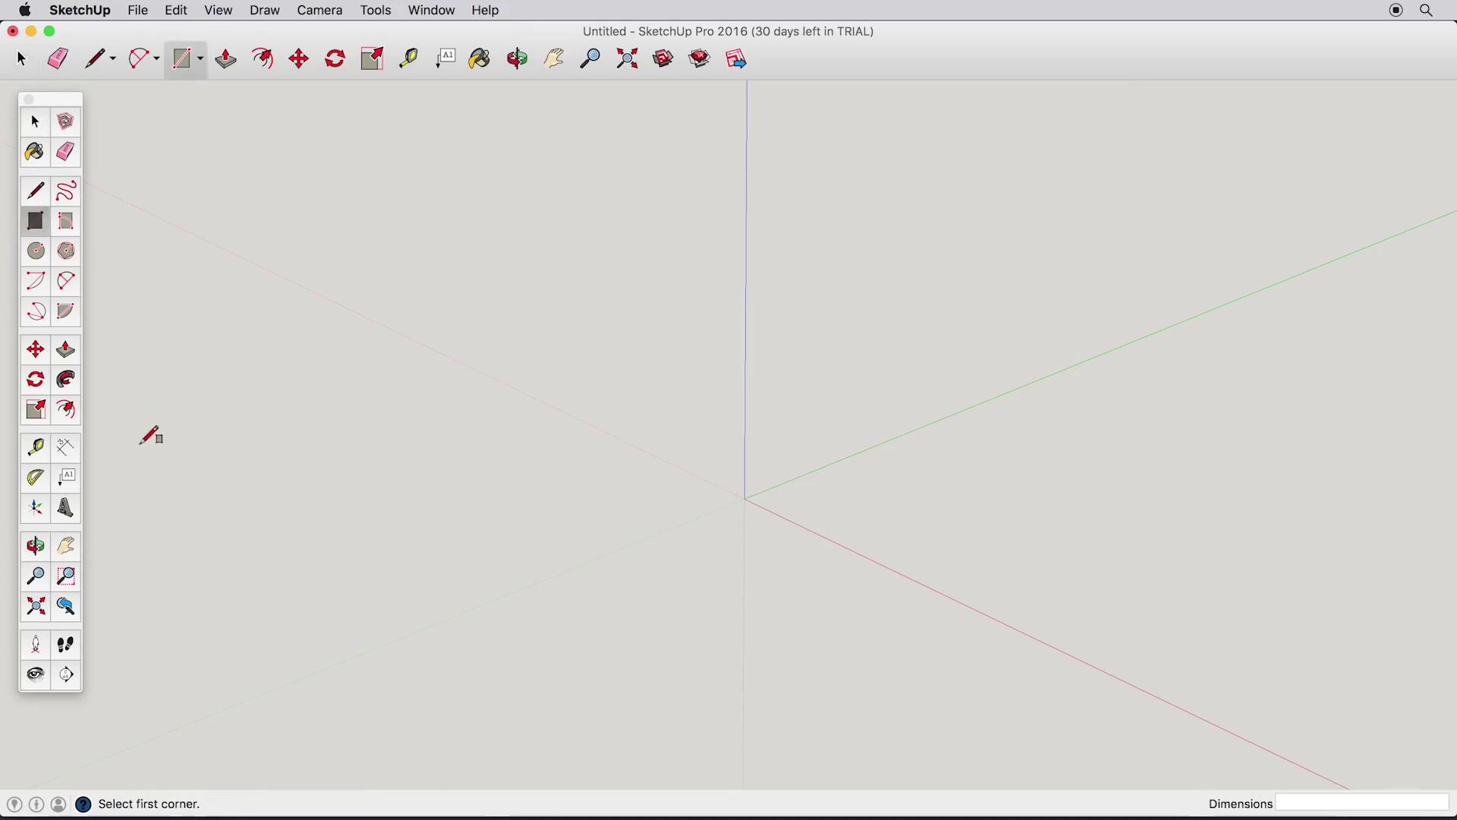
left_click(151, 481)
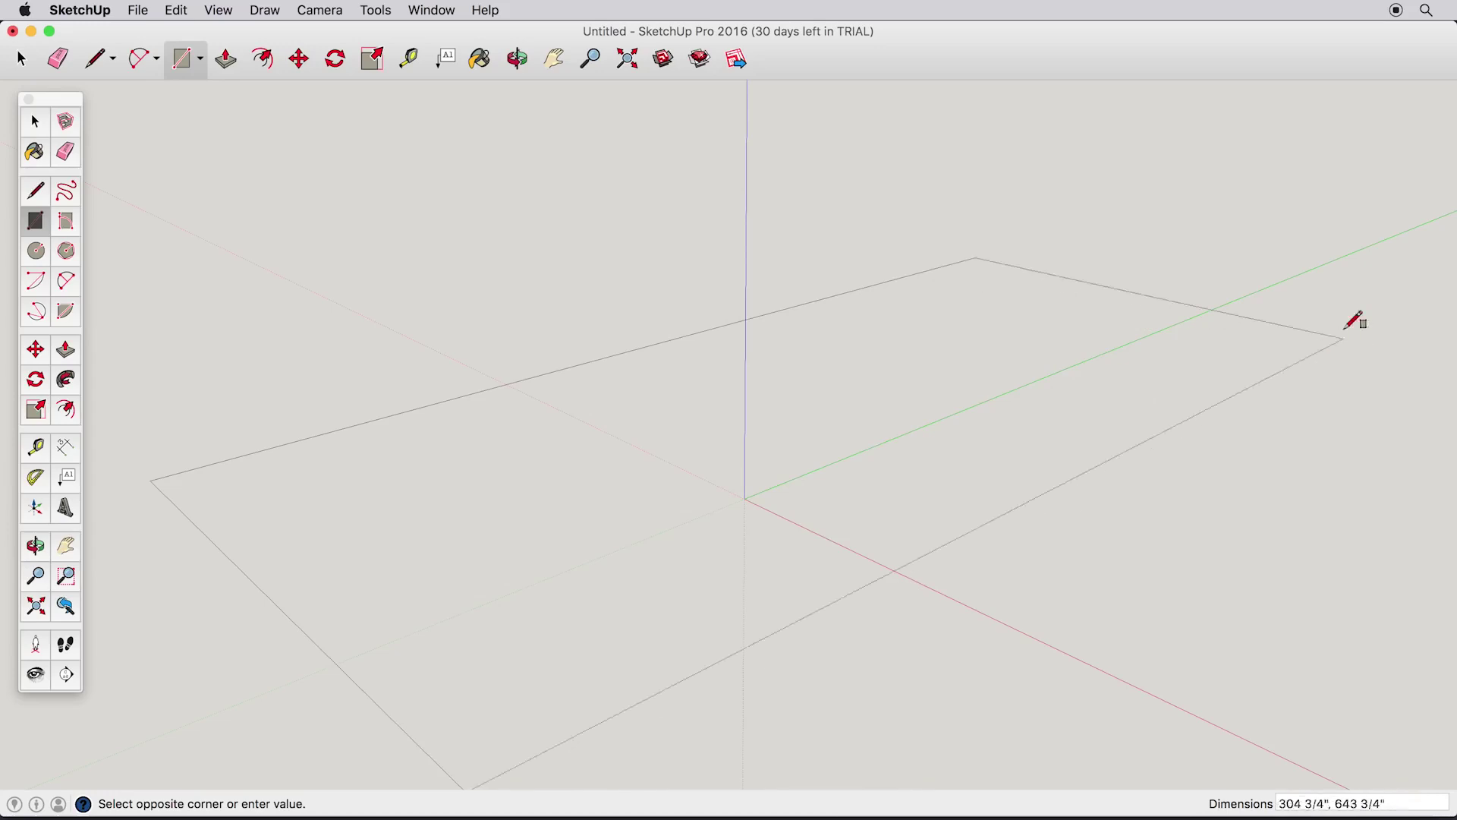
left_click(1221, 373)
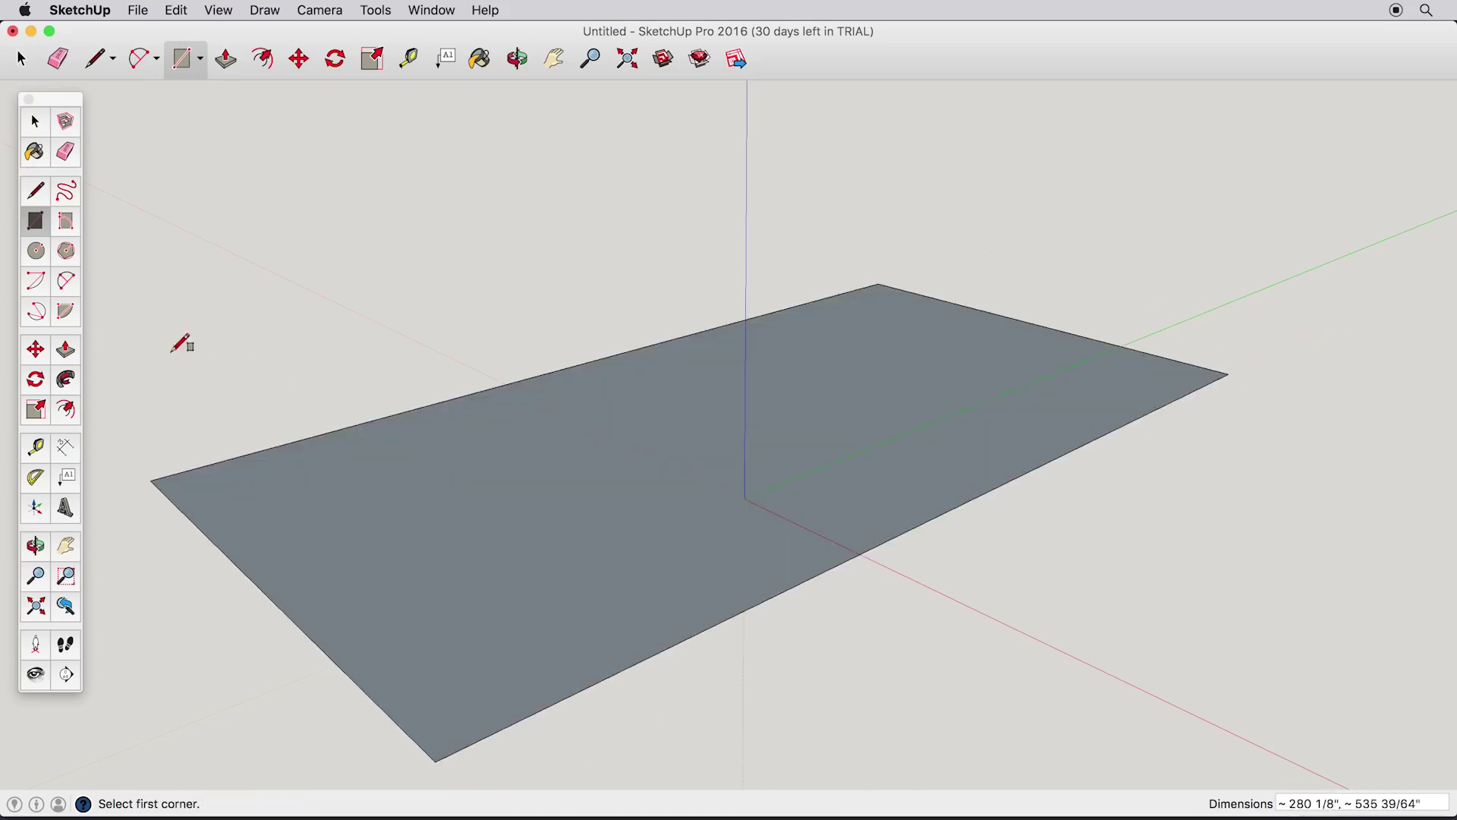
left_click(67, 350)
left_click_drag(566, 612, 566, 239)
middle_click_drag(375, 249, 656, 392)
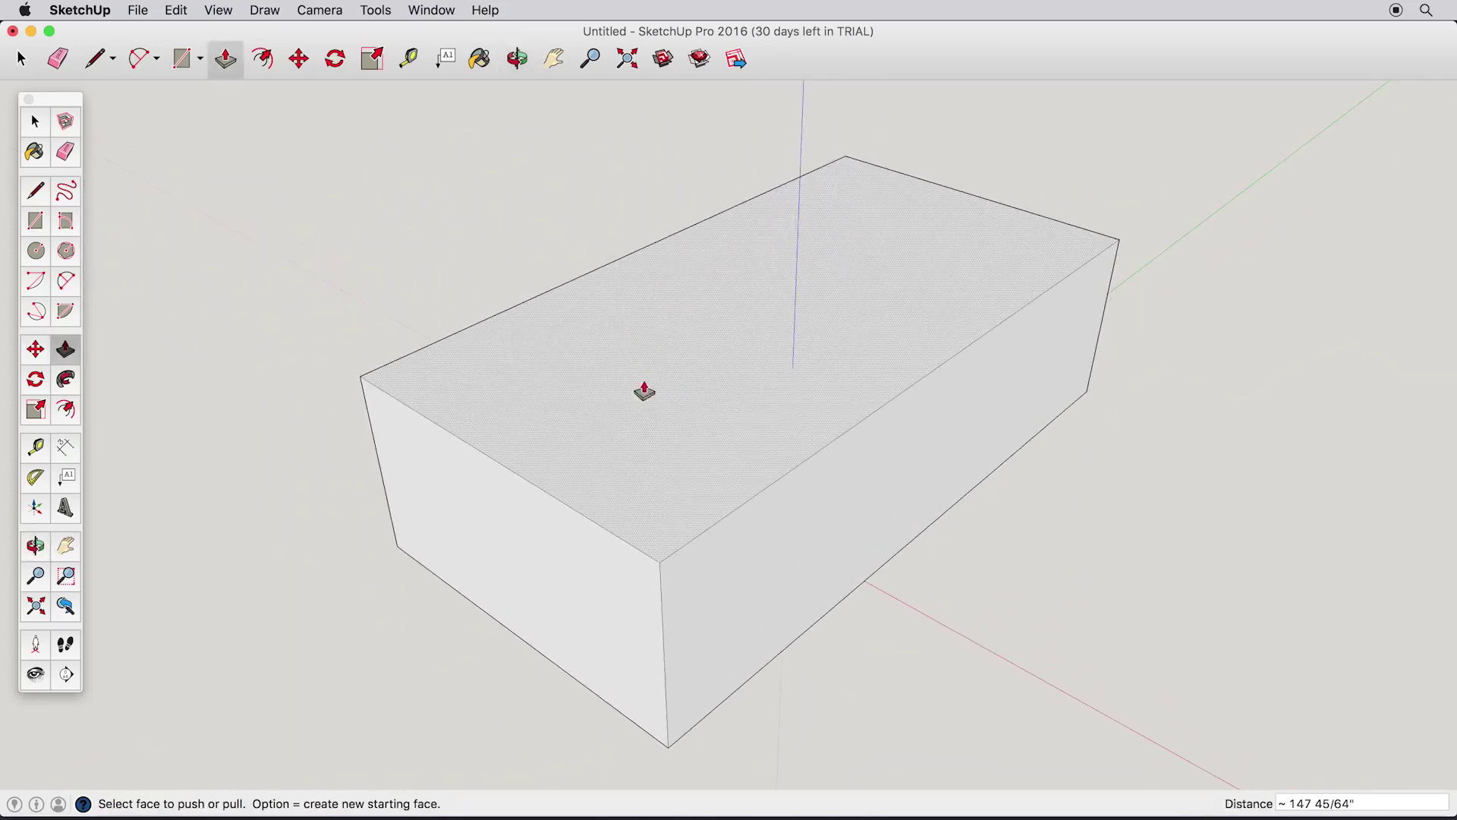
- Draw a line between the midpoints of the short edges of the box's top face and select it
left_click(38, 186)
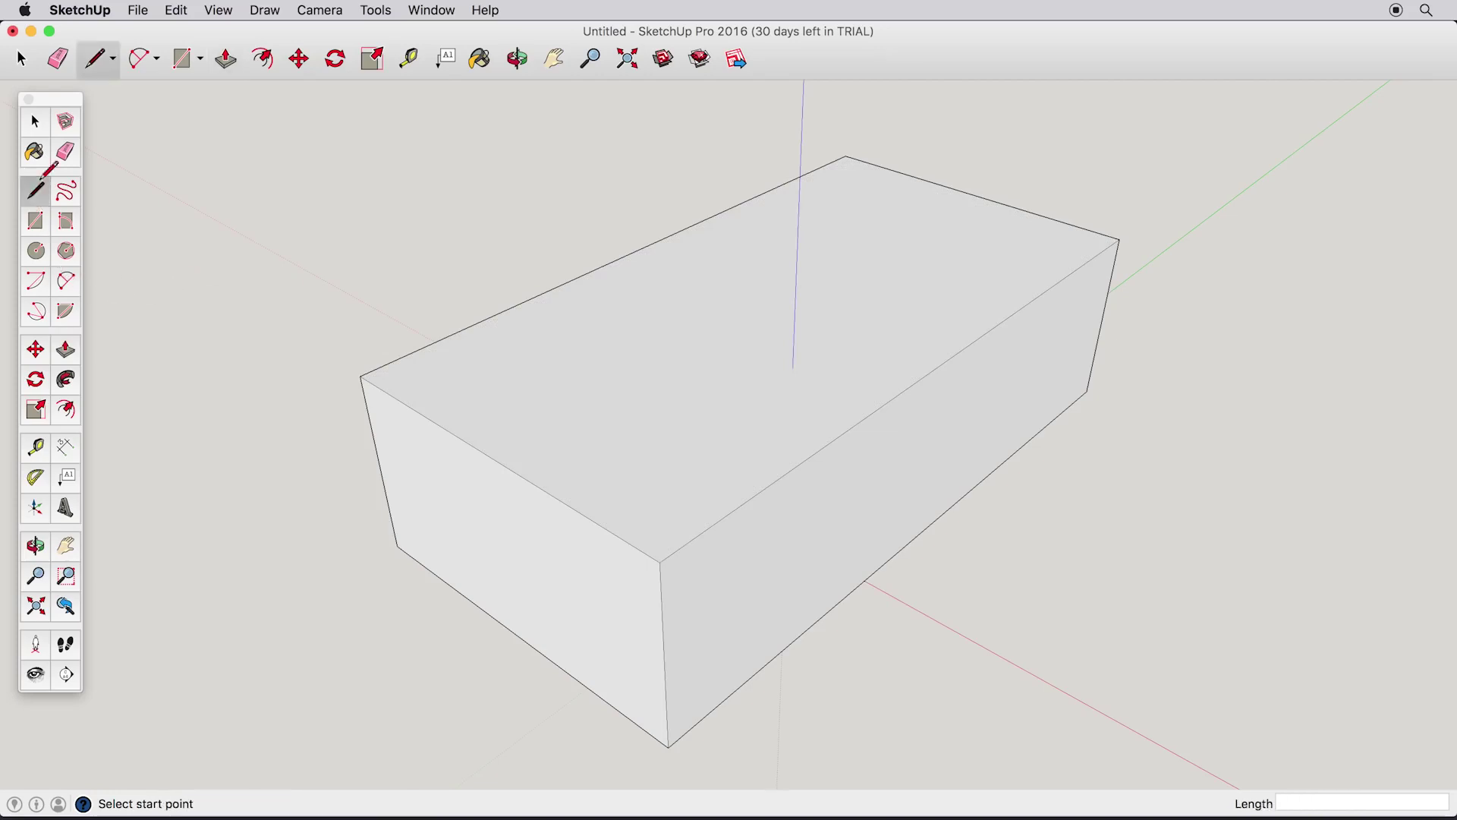
left_click(494, 458)
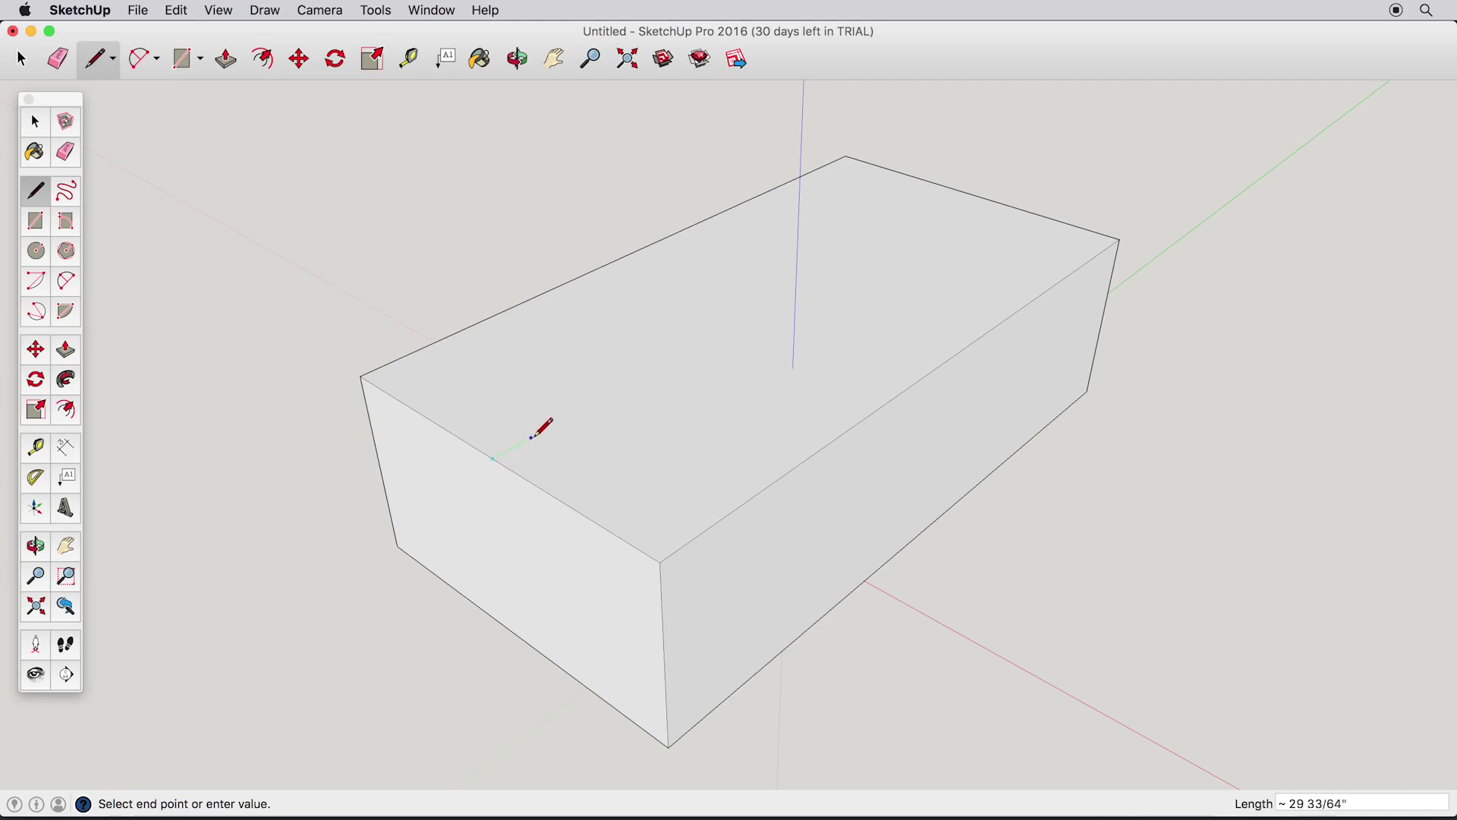
left_click(974, 194)
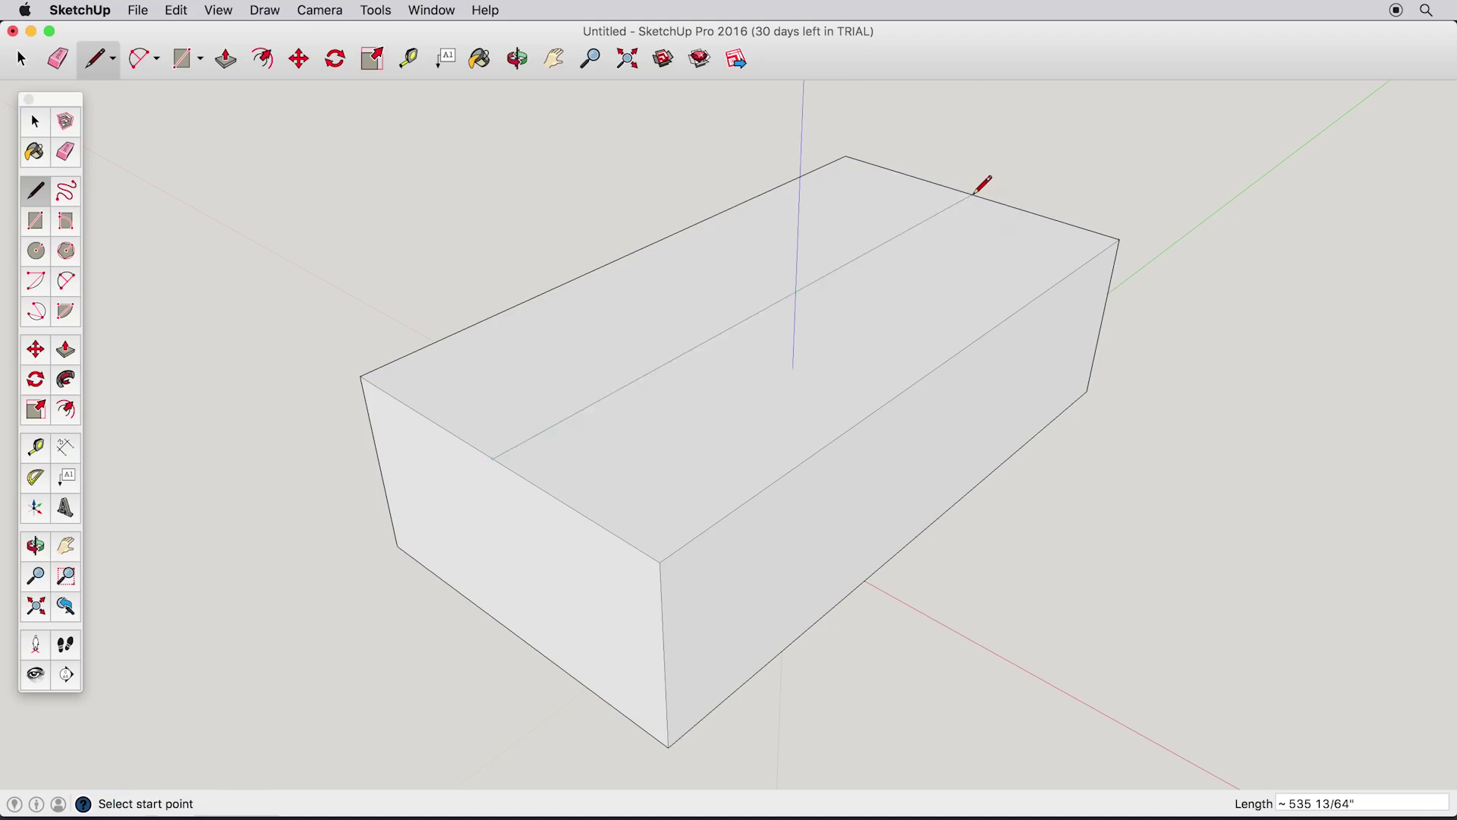
left_click(36, 129)
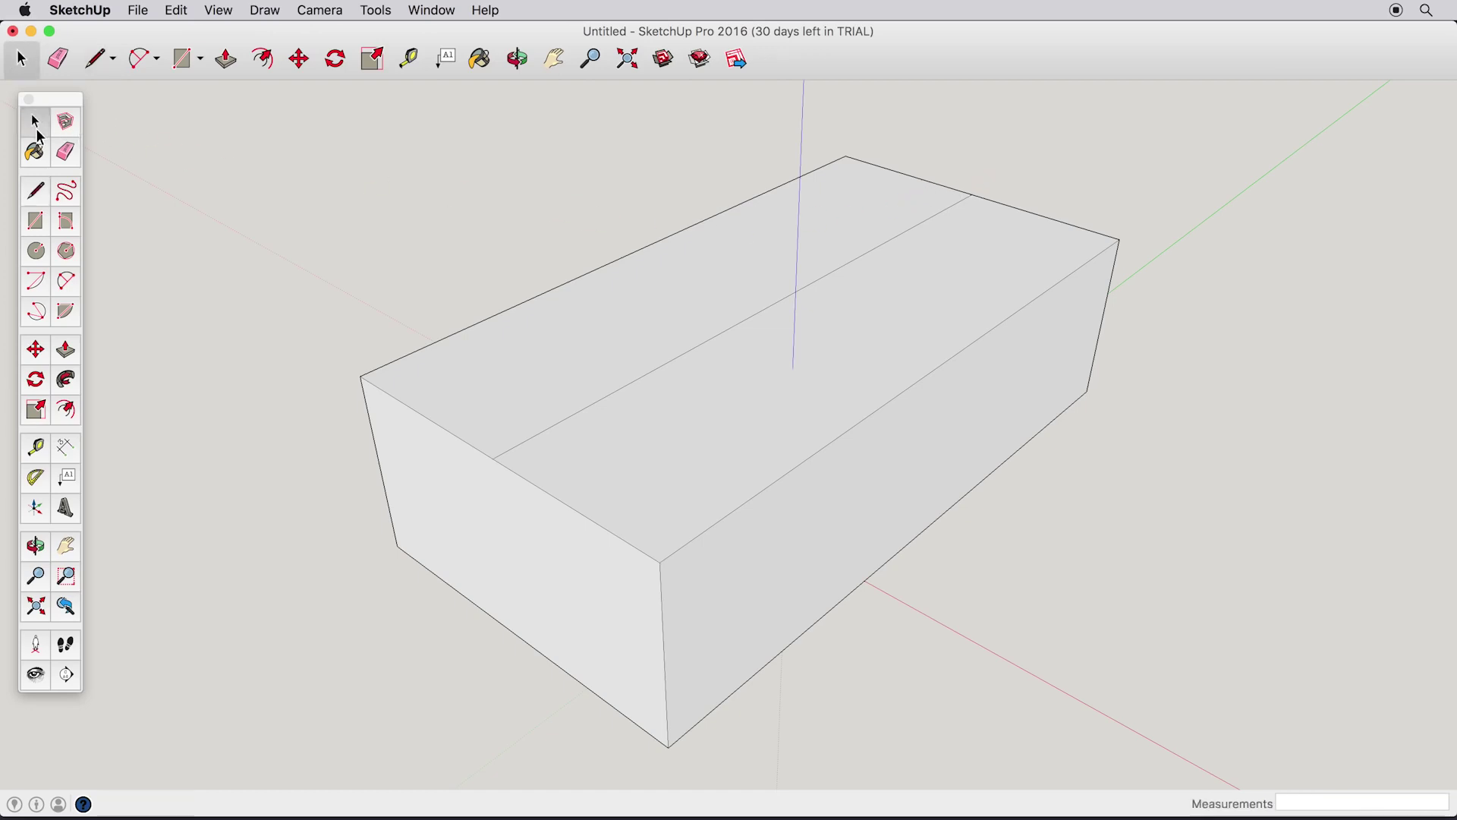
left_click(549, 428)
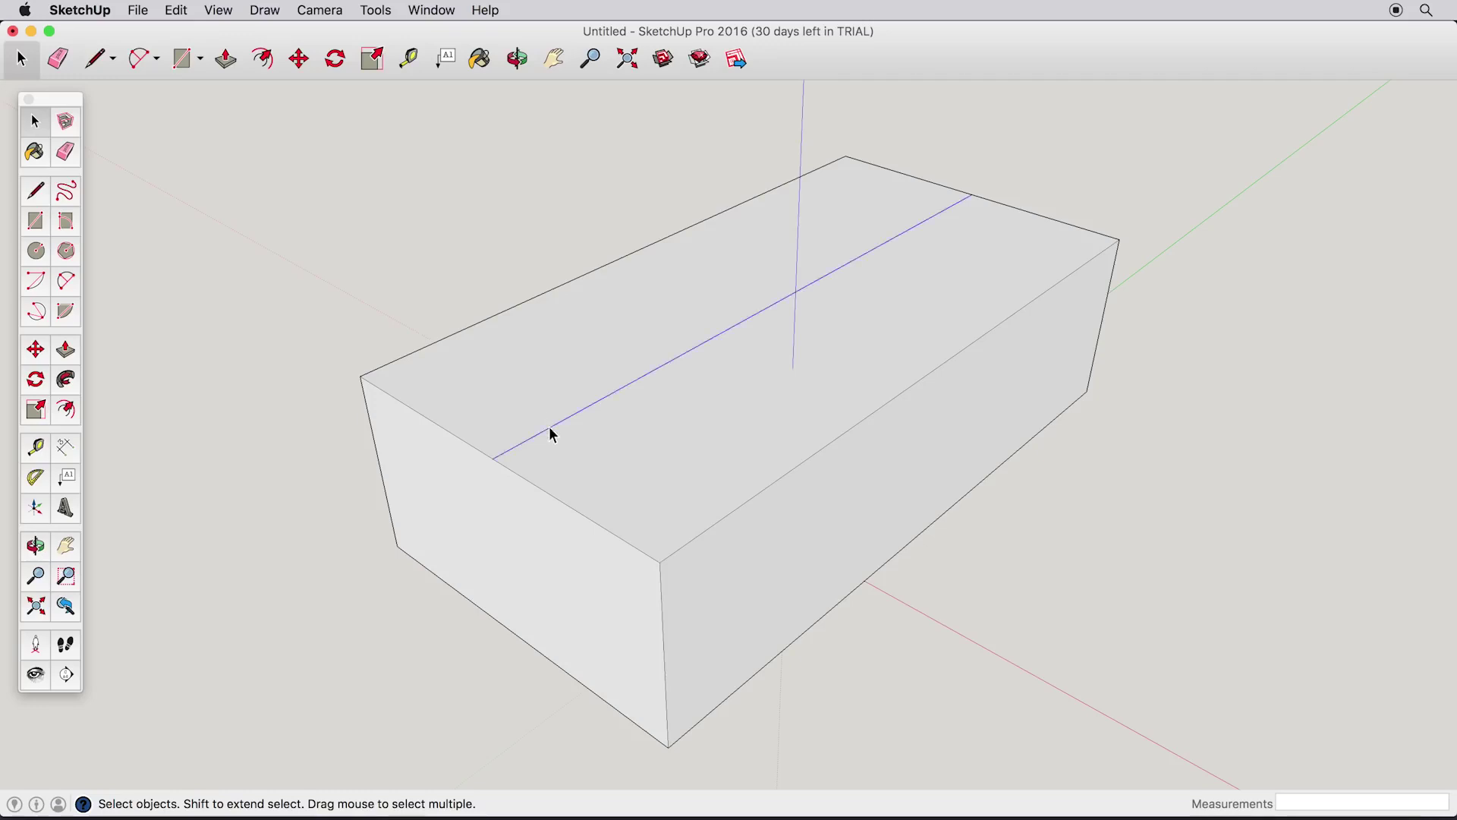
- Try to move the selected centre line up about 107 inches as a roof ridge, and undo the move
left_click(36, 351)
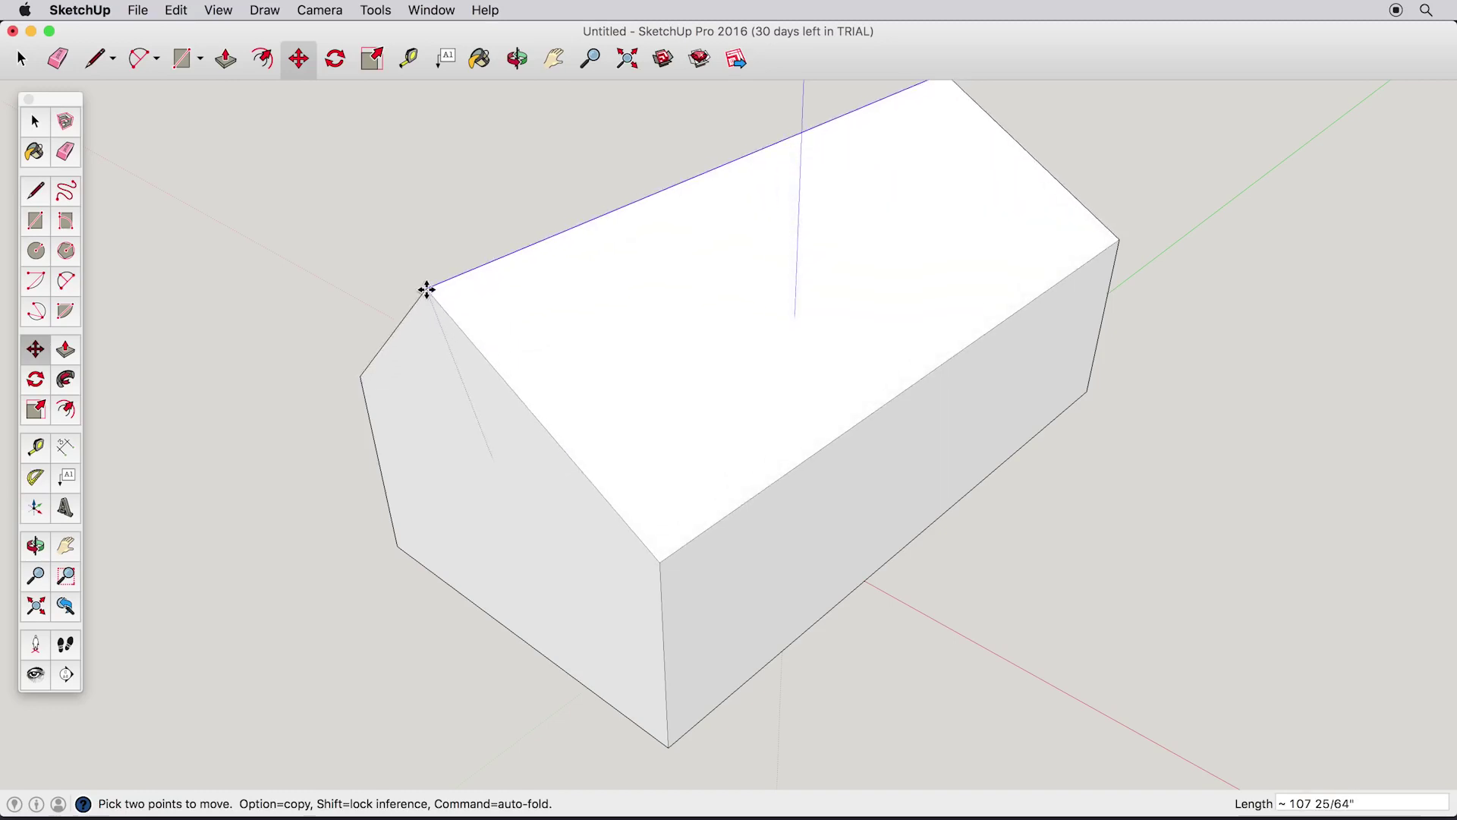
left_click(426, 289)
mouse_move(426, 364)
middle_mouse_down()
mouse_move(785, 187)
mouse_move(872, 202)
mouse_move(771, 187)
mouse_move(729, 235)
mouse_move(540, 326)
mouse_move(416, 349)
middle_mouse_up()
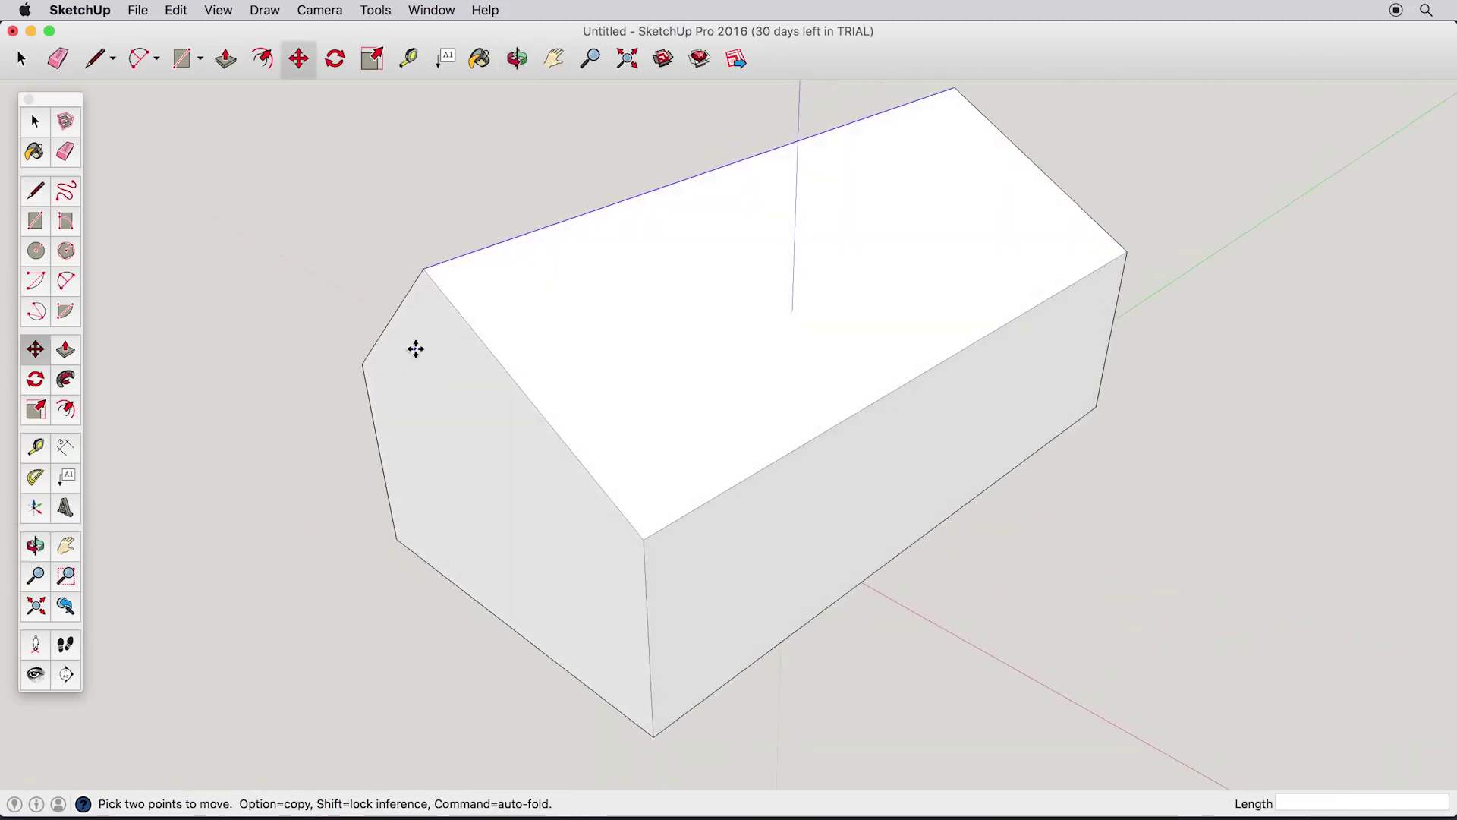
left_click(177, 10)
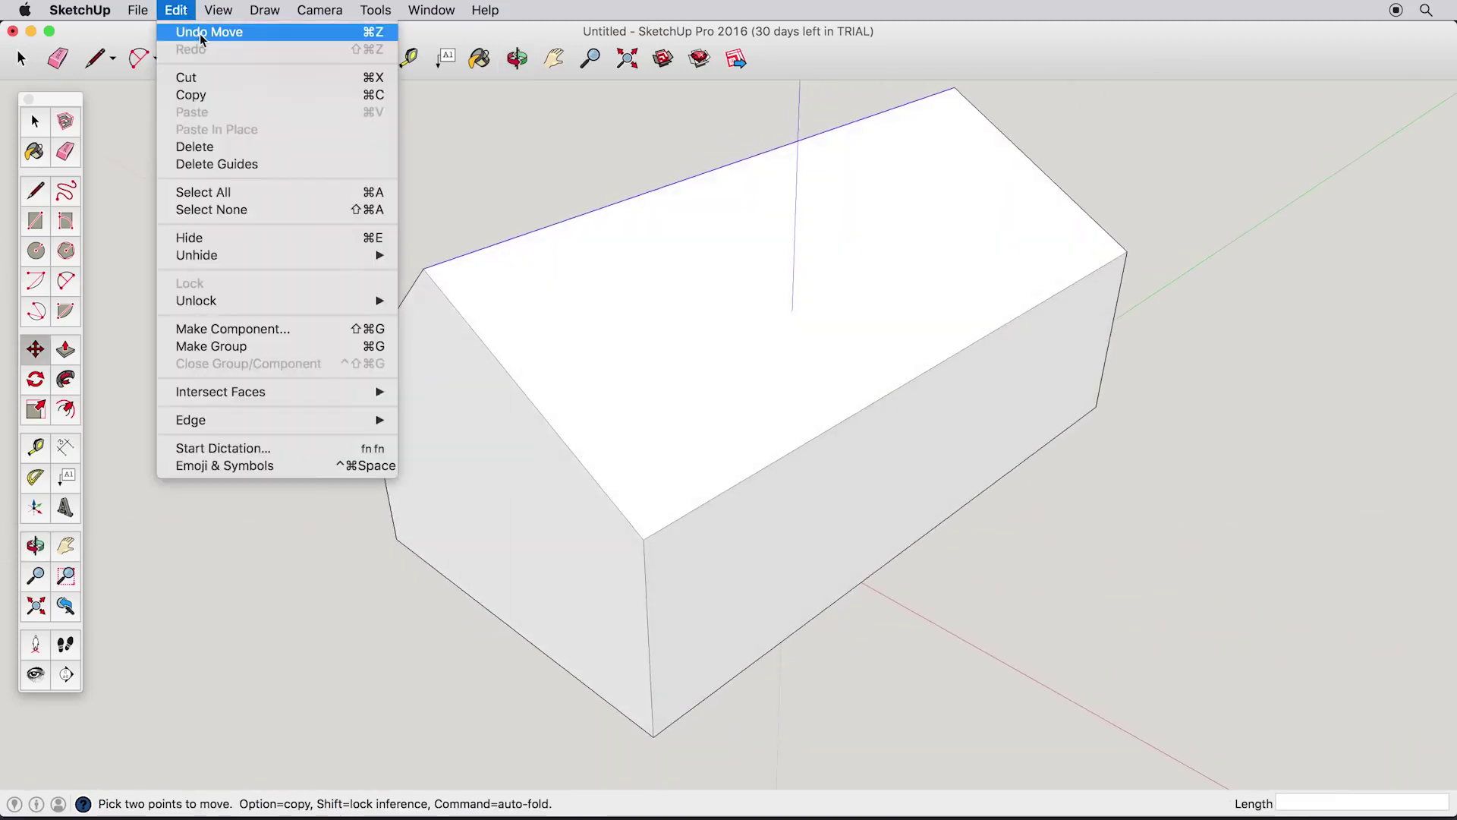
left_click(202, 36)
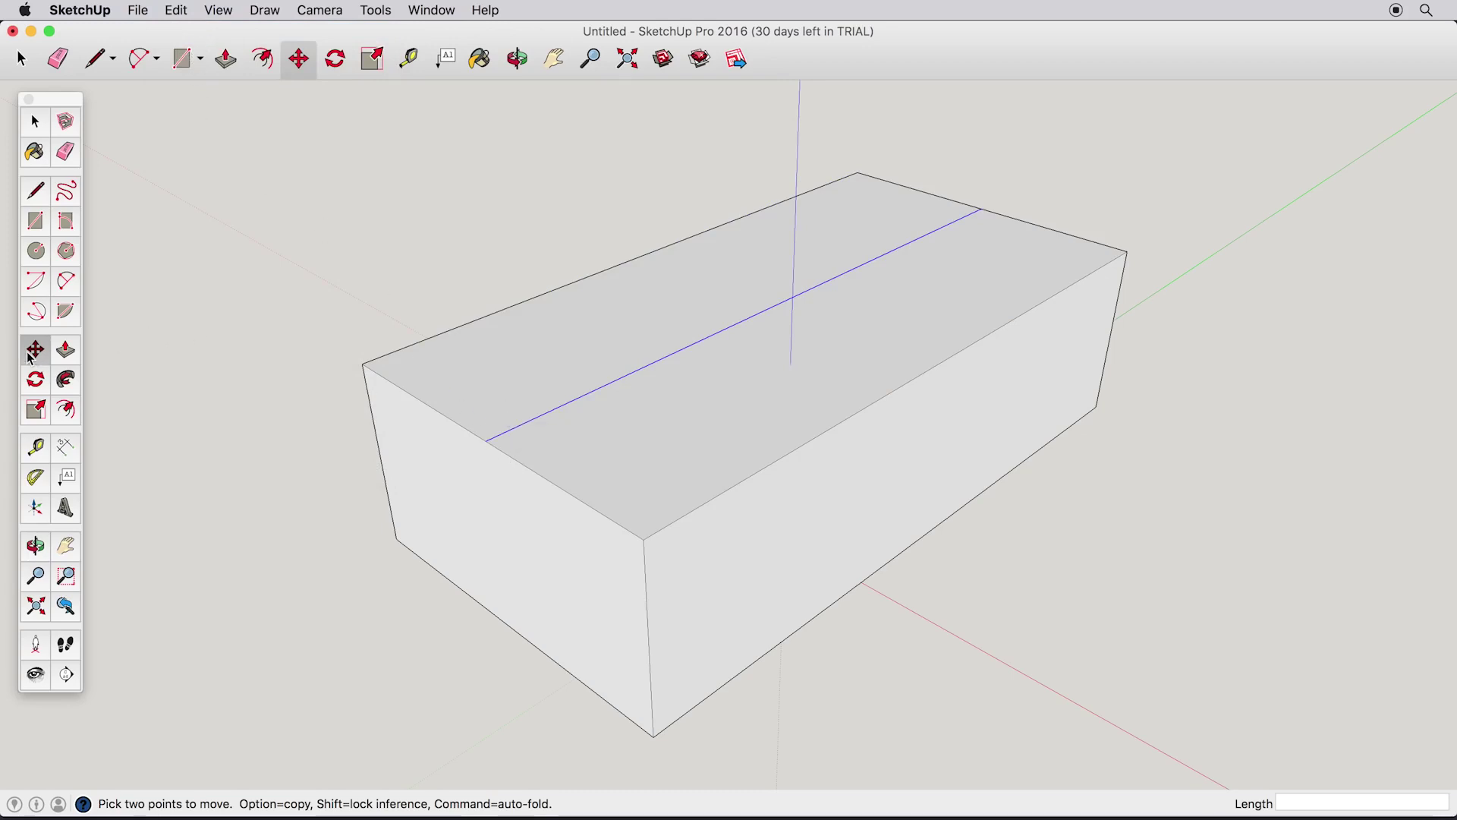
- Move the selected centre line straight up about 97 inches to shape the box's top into a gable roof
left_click(488, 440)
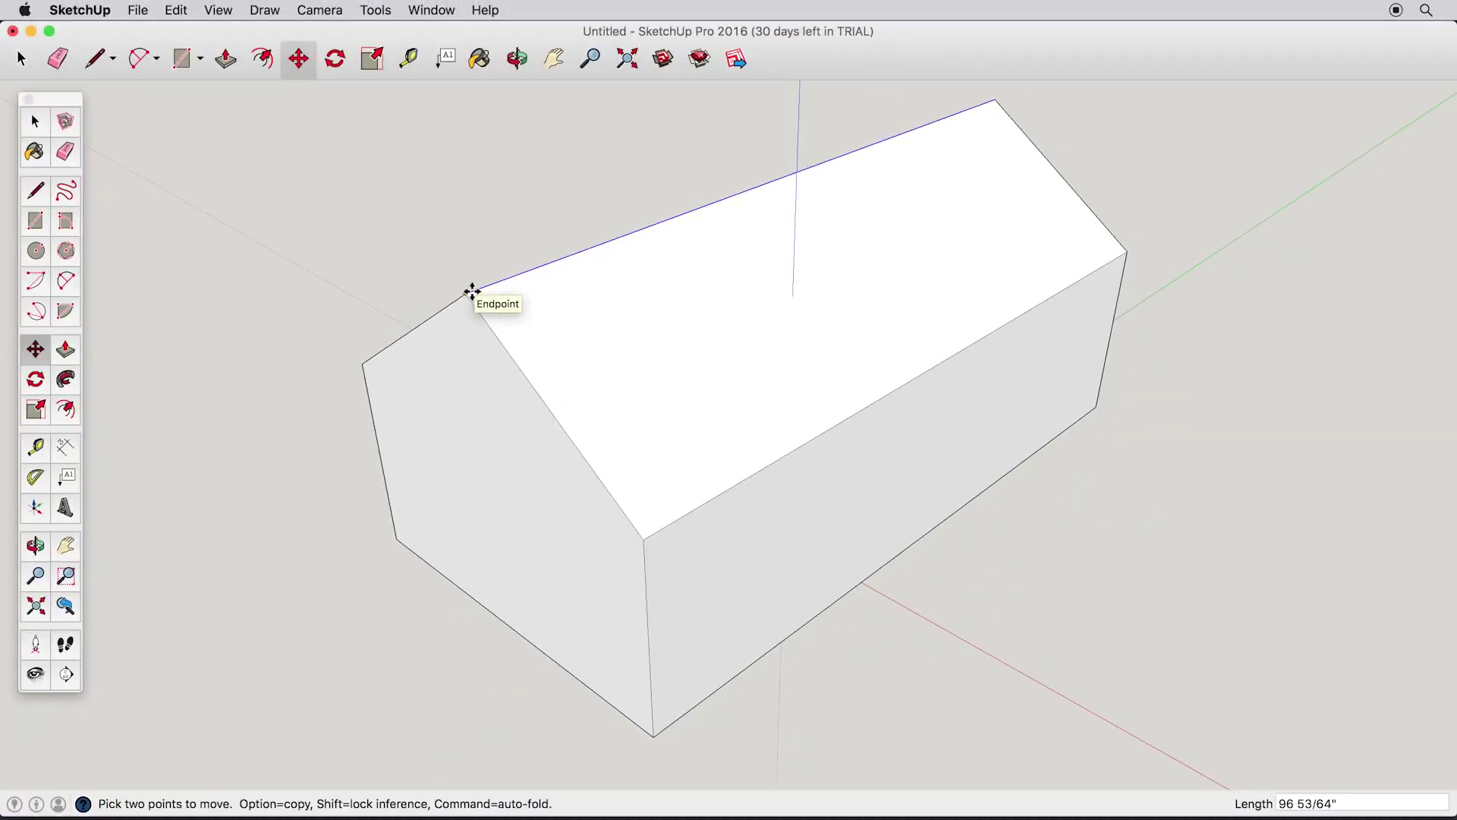
- Draw a freeform open chain of connected lines starting on the large roof slope
left_click(36, 191)
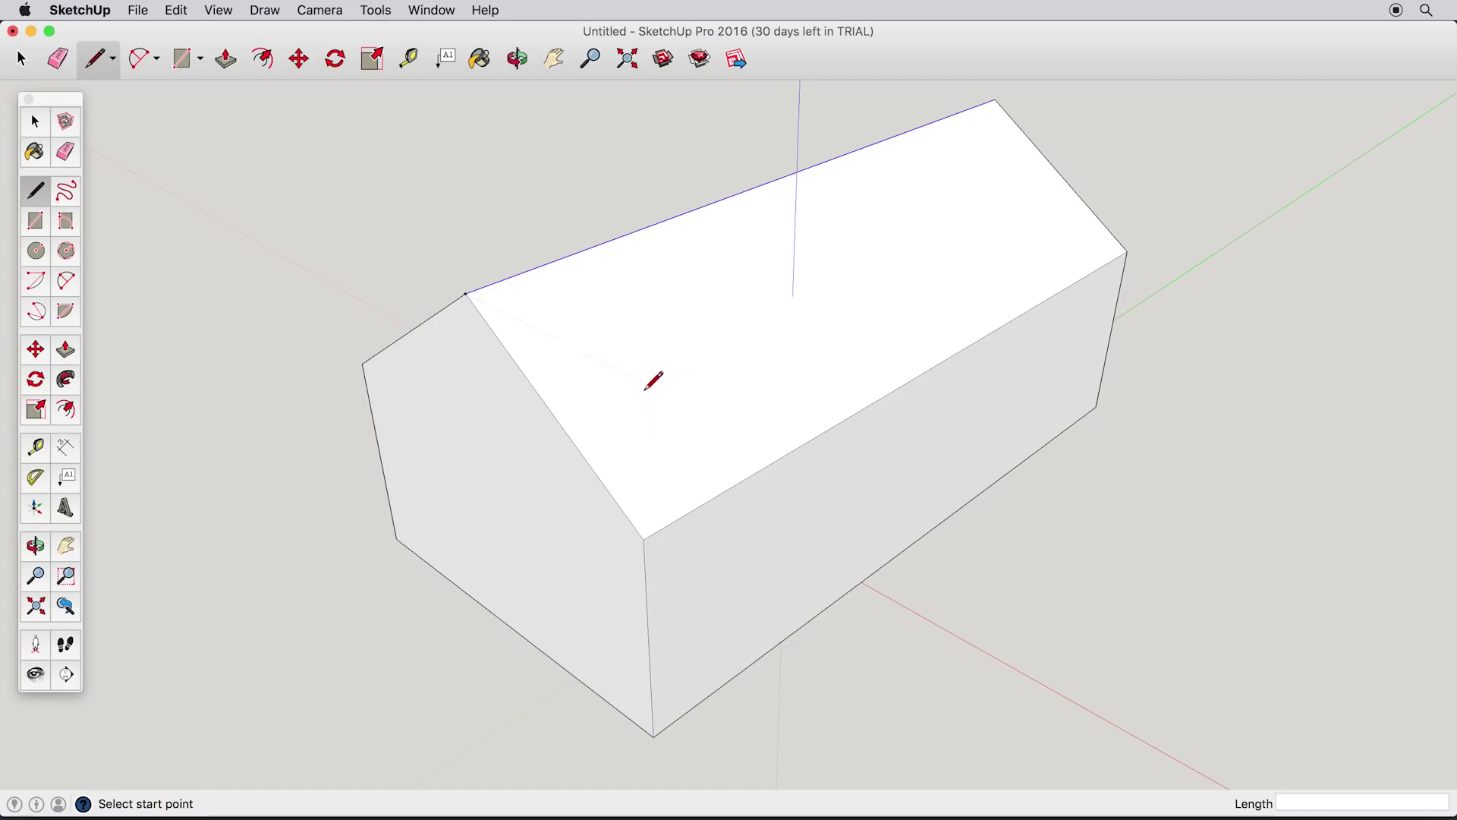
scroll(655, 379, "up", 5)
middle_click_drag(654, 379, 610, 410)
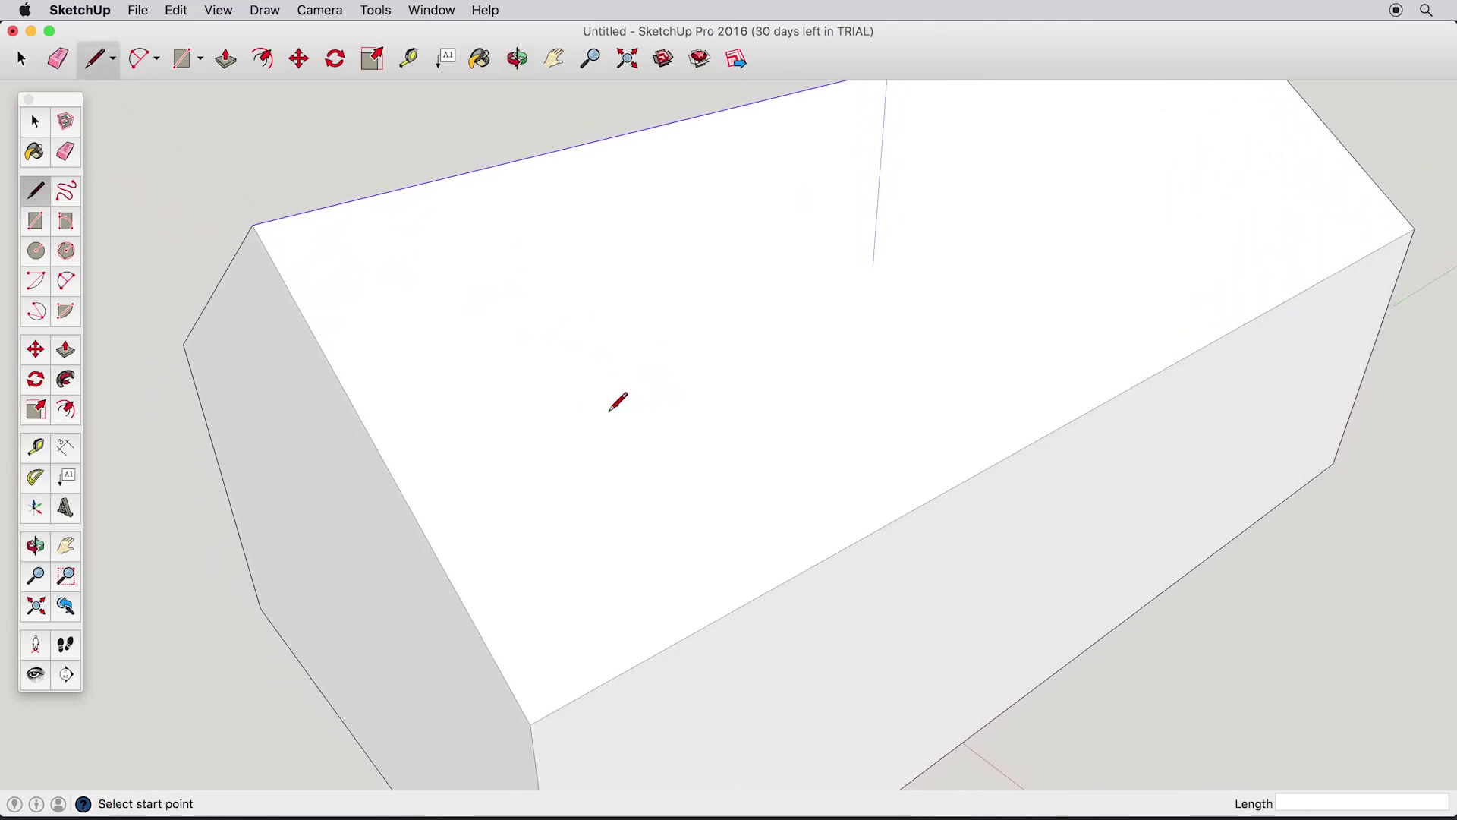
left_click(562, 370)
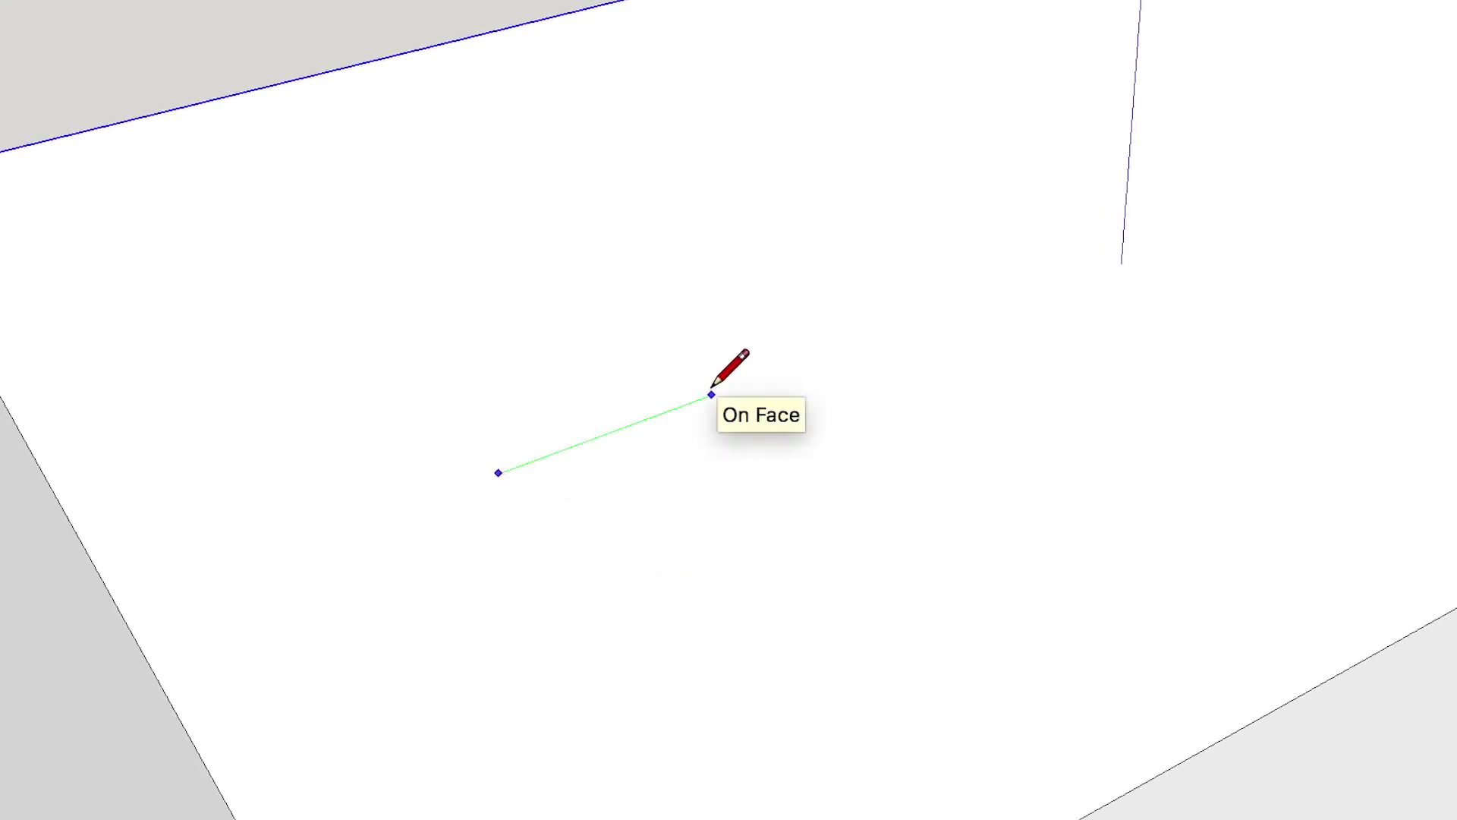
left_click(479, 238)
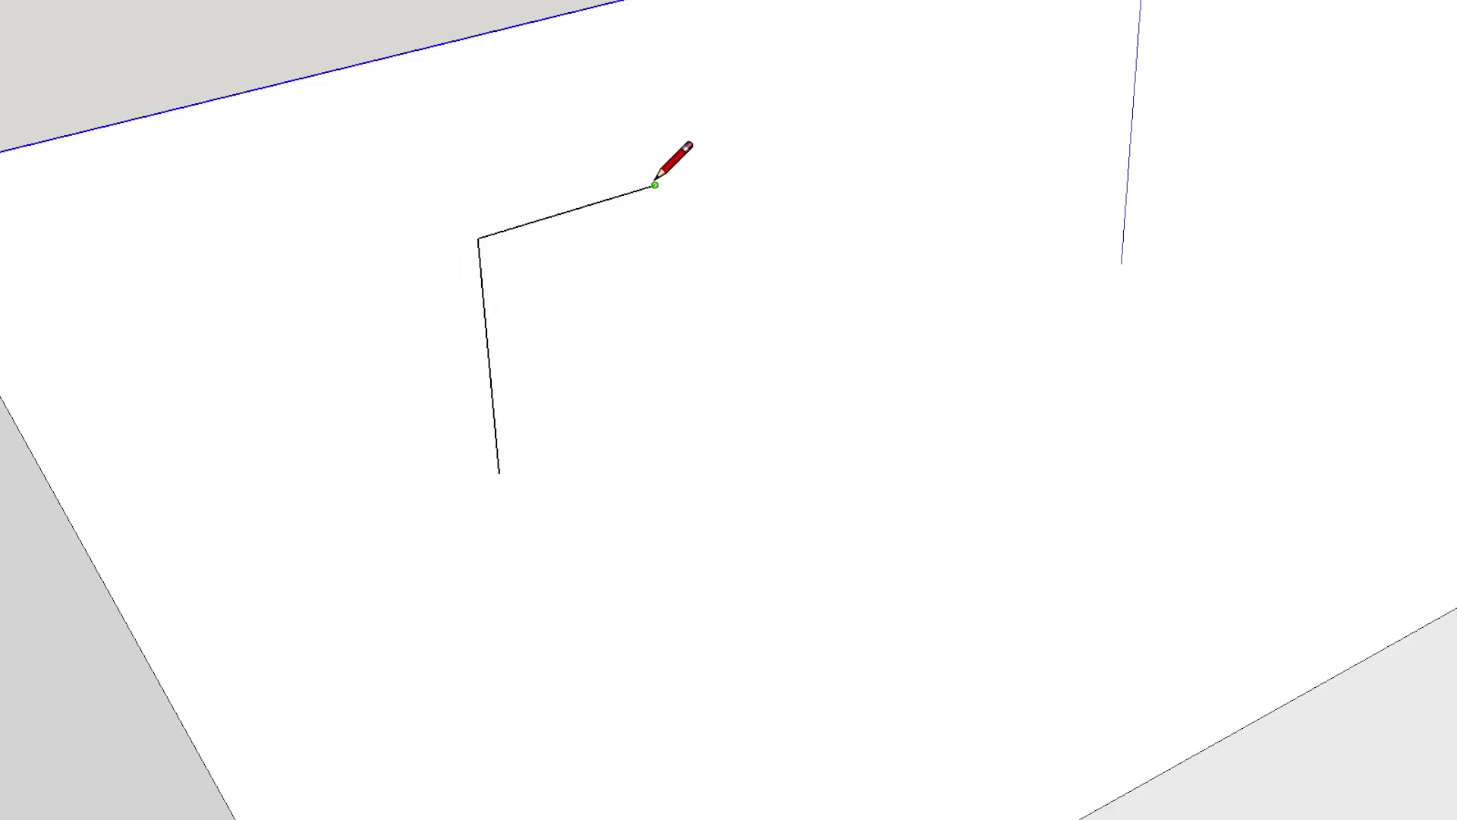
left_click(745, 229)
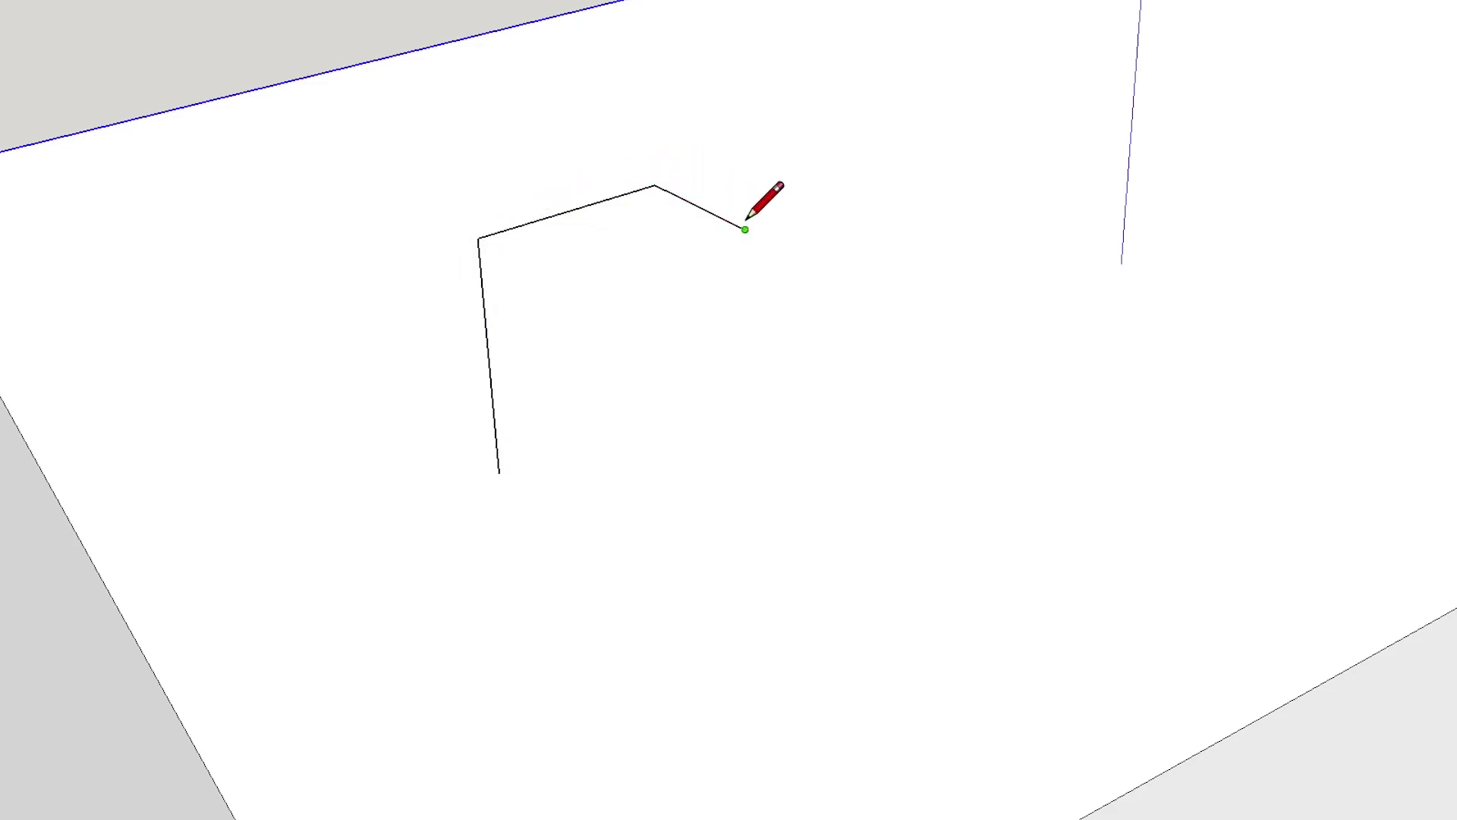
left_click(743, 137)
- Draw a small upright four-sided face over the roof slope beside the open lines and pull it about 42 inches into a block
mouse_move(764, 124)
middle_mouse_down()
mouse_move(846, 225)
mouse_move(1123, 347)
mouse_move(1318, 364)
mouse_move(1292, 771)
mouse_move(1220, 365)
mouse_move(1041, 218)
mouse_move(612, 228)
mouse_move(630, 256)
middle_mouse_up()
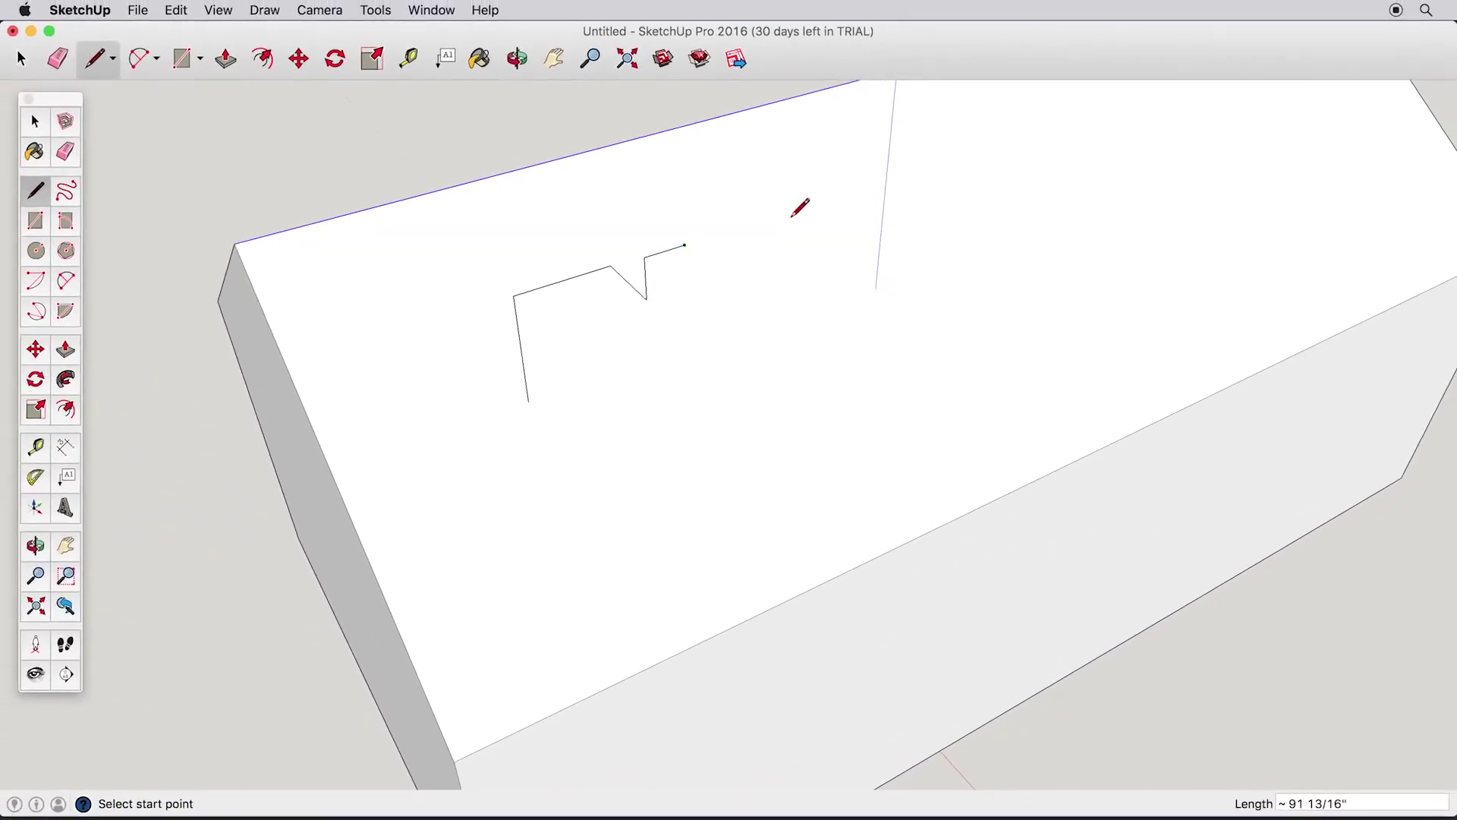
left_click(767, 150)
left_click(825, 188)
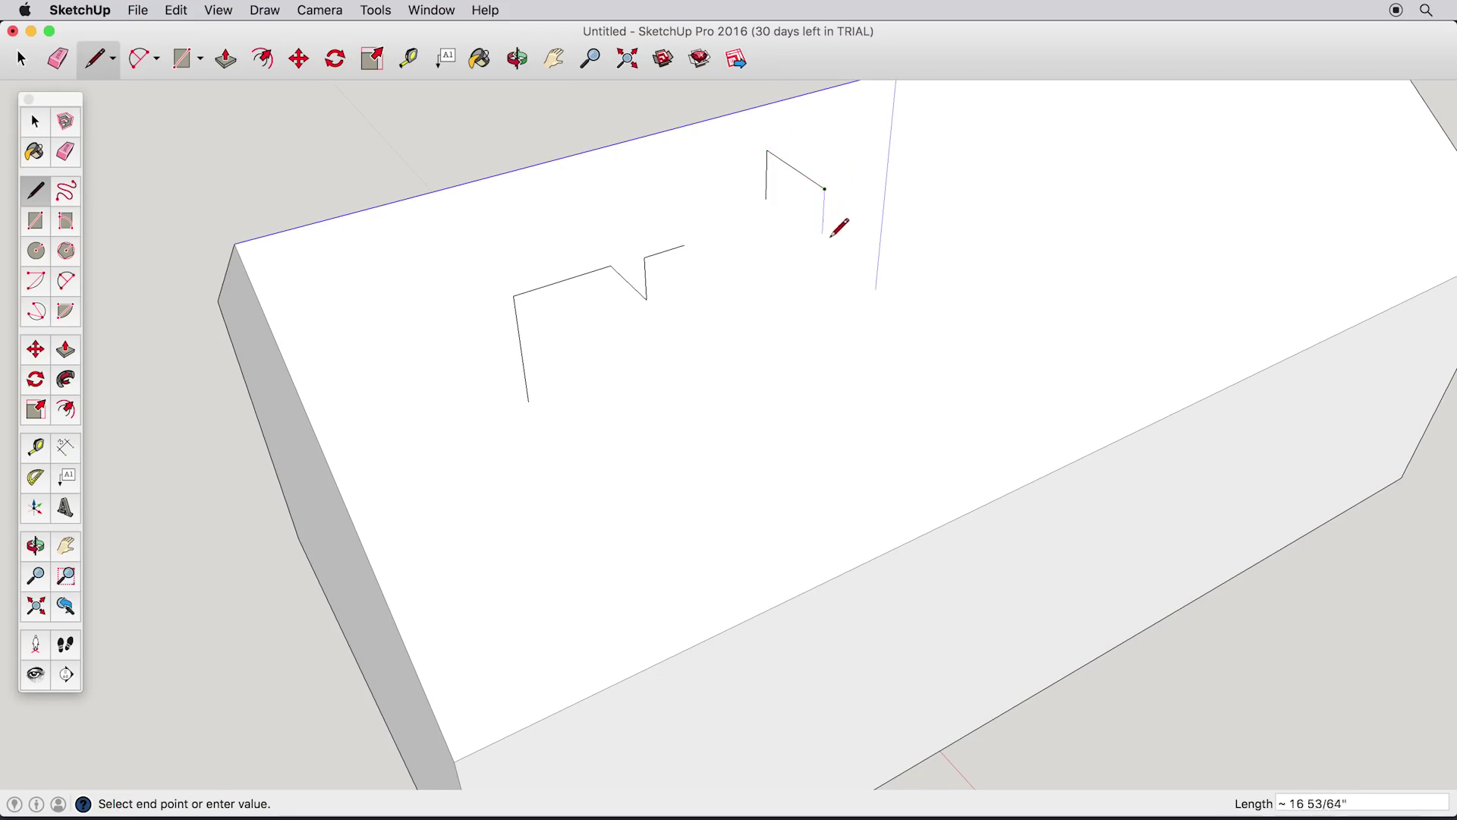
left_click(818, 298)
left_click(767, 199)
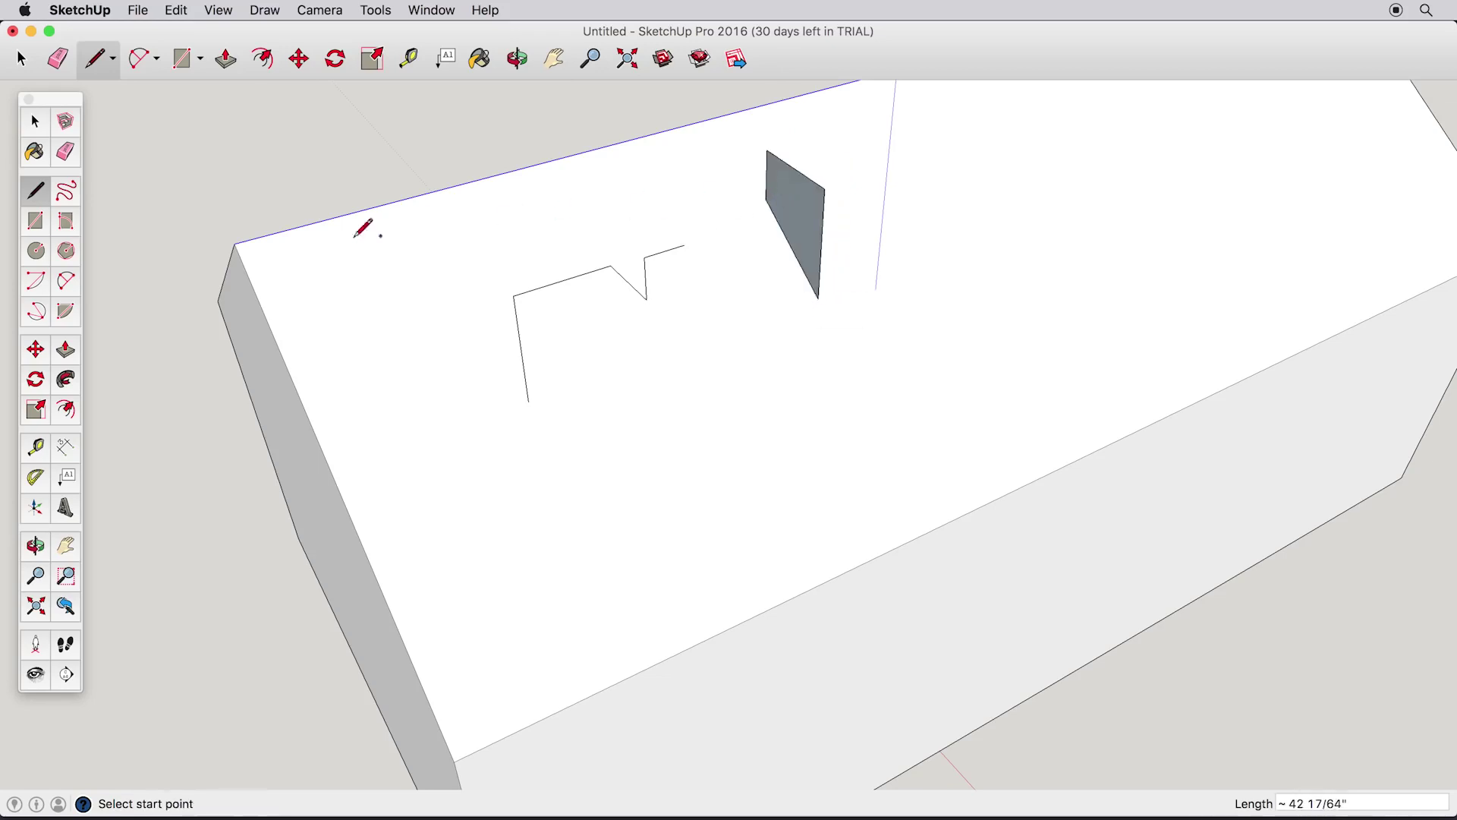
left_click(67, 356)
left_click_drag(813, 231, 903, 208)
mouse_move(862, 219)
middle_mouse_down()
mouse_move(810, 123)
mouse_move(849, 205)
middle_mouse_up()
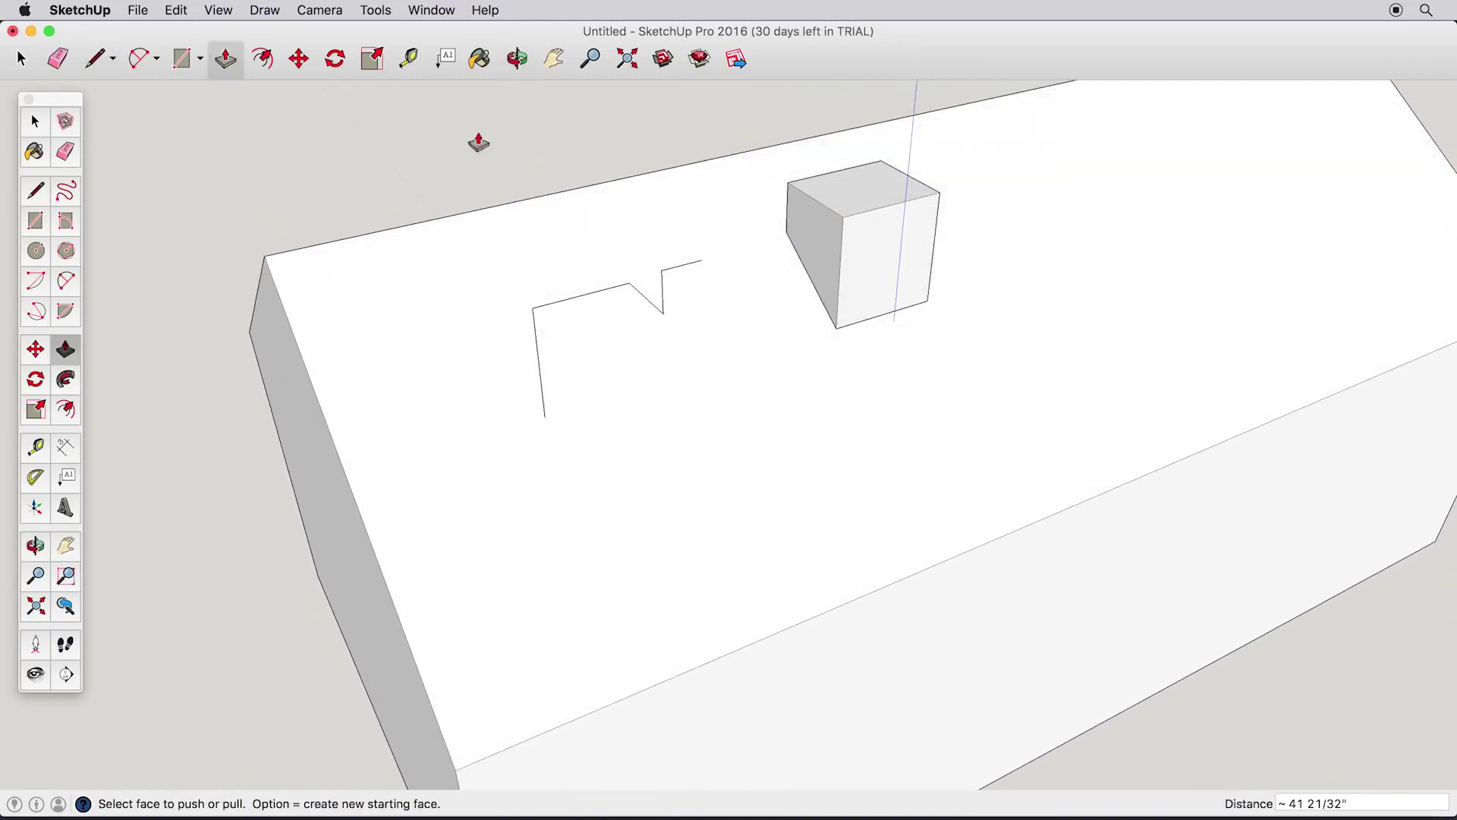
- Erase the loose chain of lines and the small block from the roof slope
left_click(66, 152)
left_click_drag(535, 309, 670, 267)
left_click_drag(786, 195, 873, 165)
mouse_move(897, 164)
left_mouse_down()
mouse_move(869, 208)
mouse_move(884, 232)
left_mouse_up()
mouse_move(852, 261)
left_mouse_down()
mouse_move(827, 275)
mouse_move(926, 304)
left_mouse_up()
- Draw two vertical lines up from the gable's sloping edge and join their tops with a line about 25 inches long to form a face
left_click(35, 192)
middle_click_drag(400, 431, 695, 307)
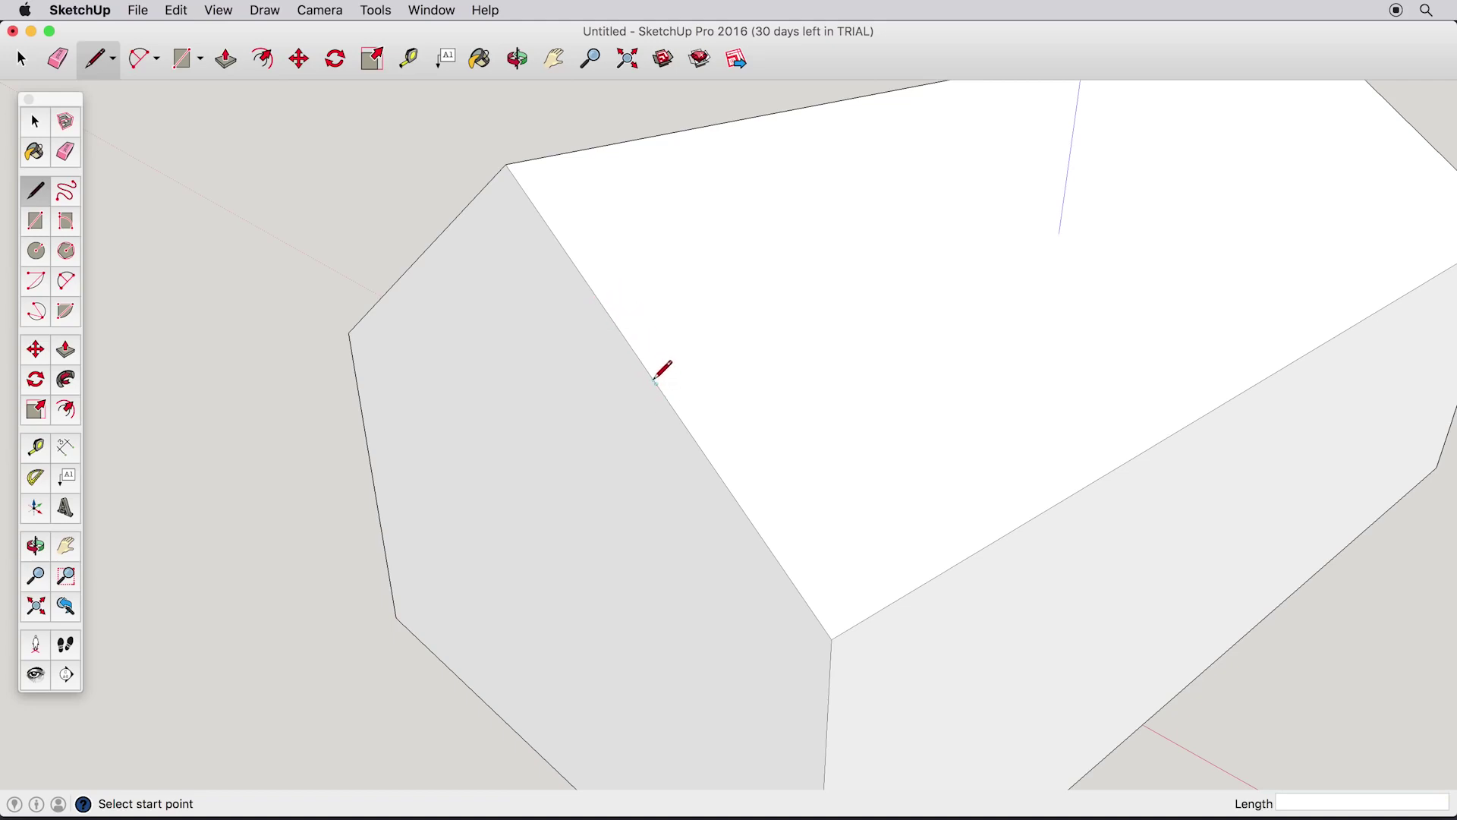
left_click(614, 242)
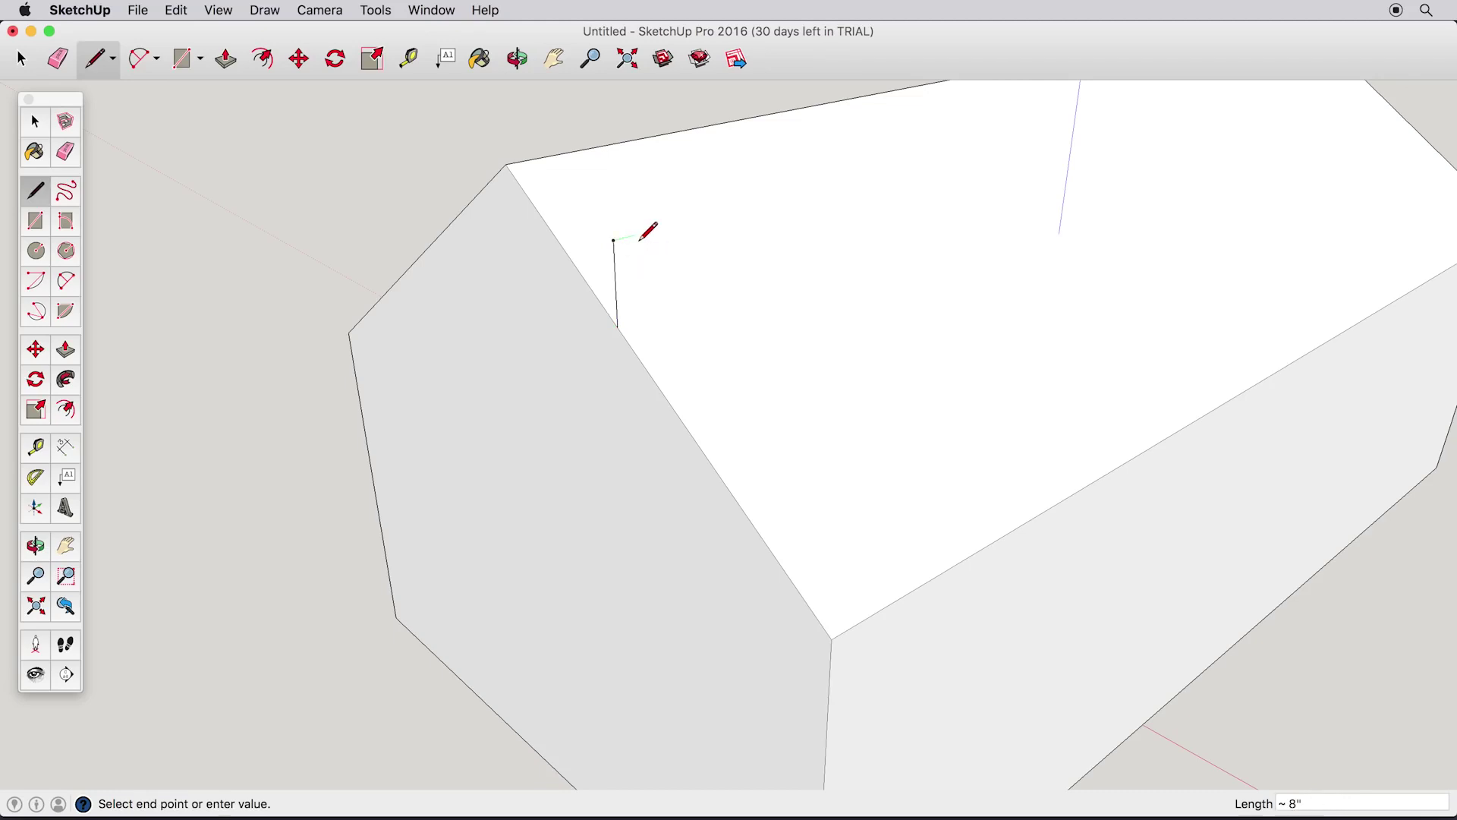
key("Escape")
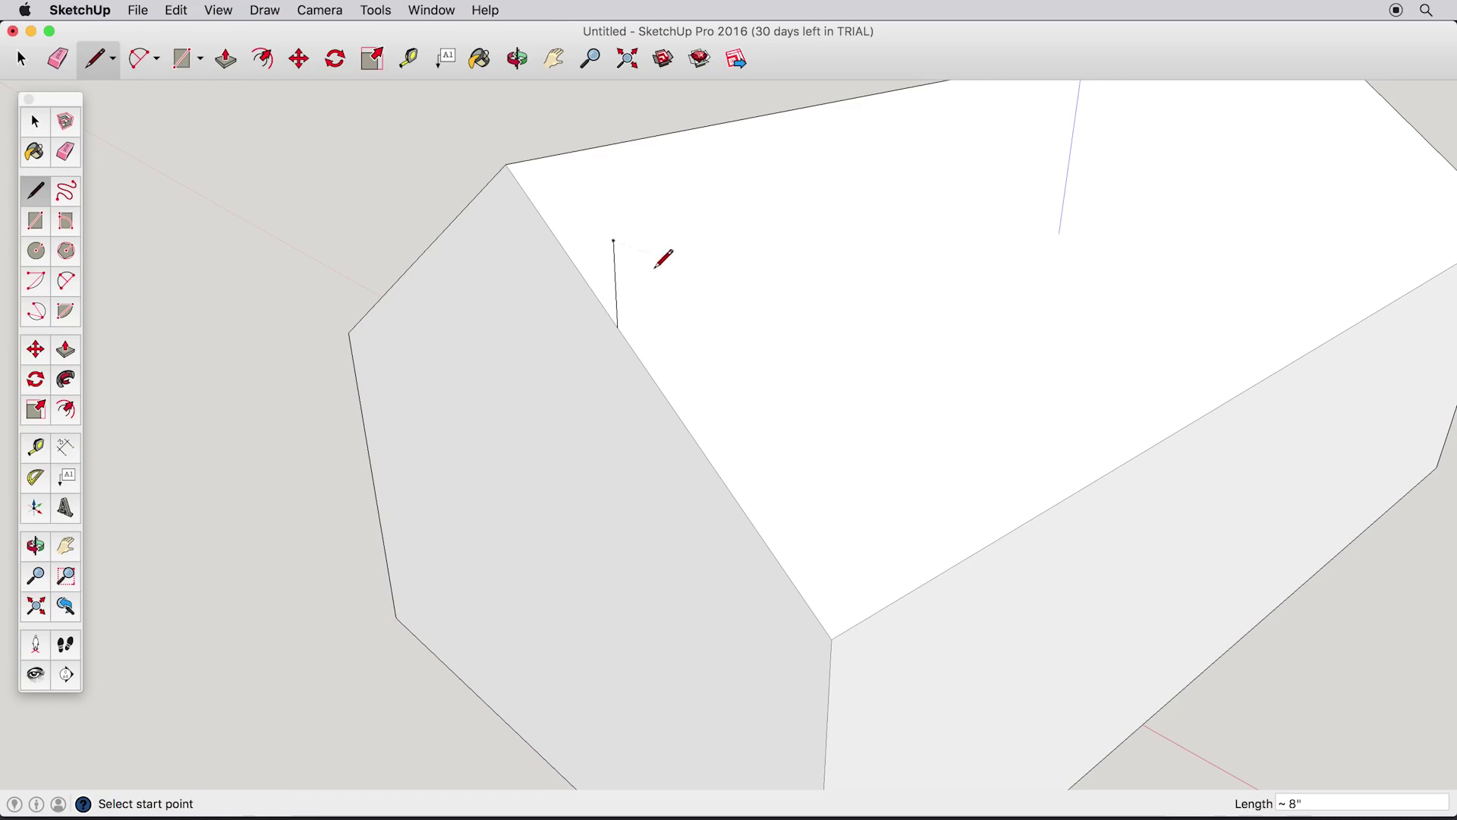
left_click(674, 411)
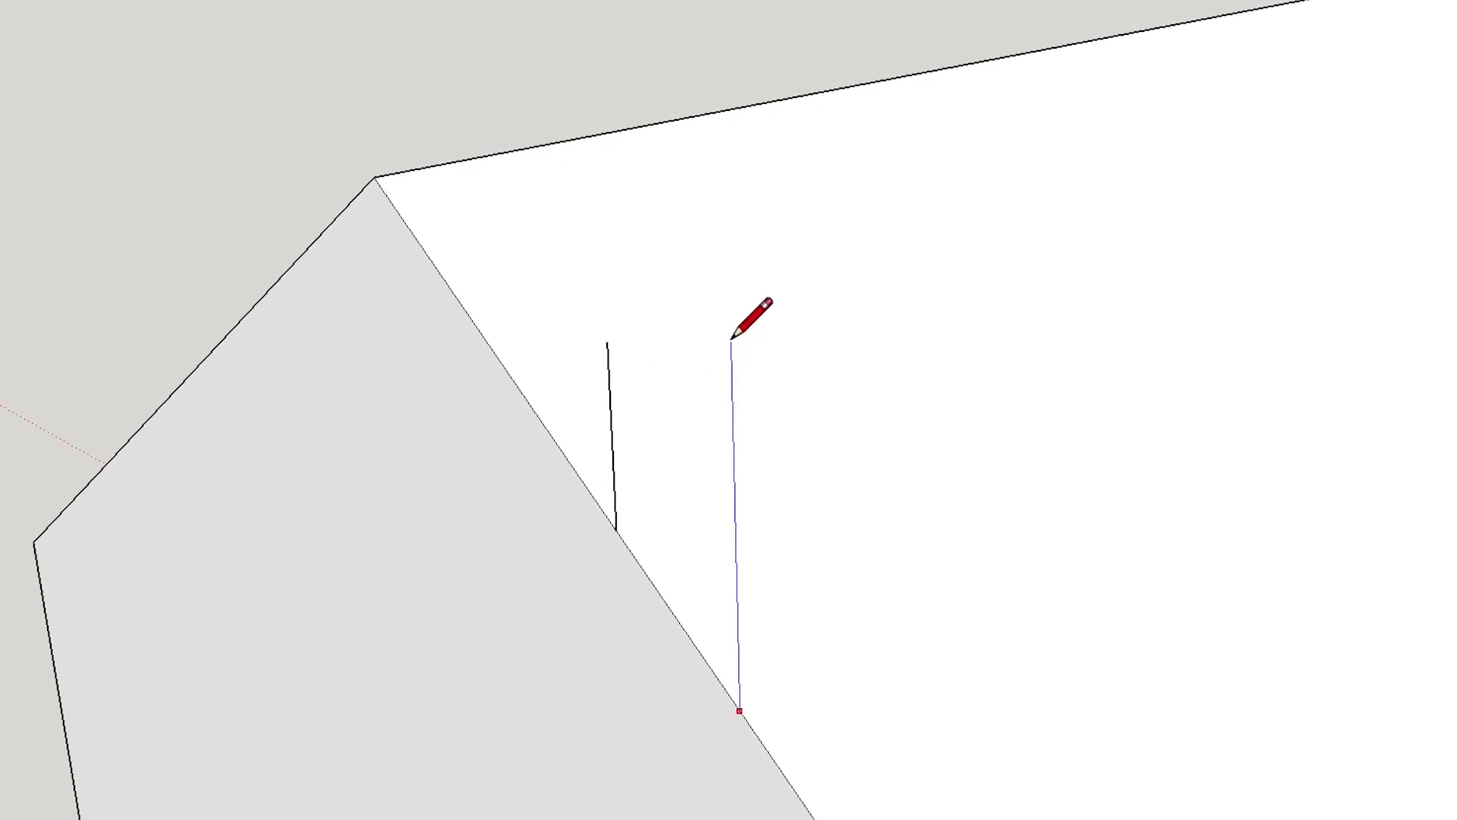
left_click(732, 389)
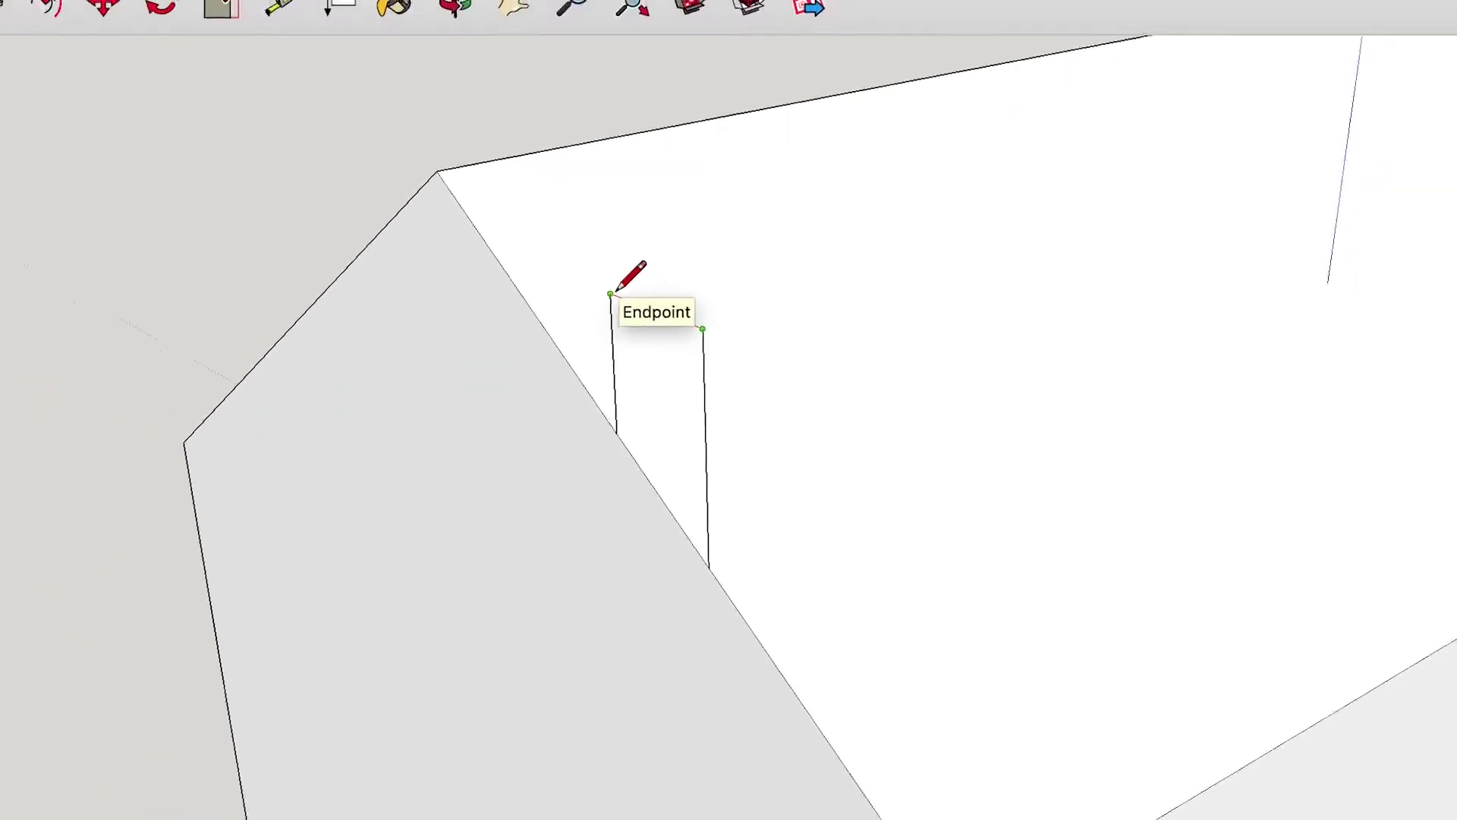
left_click(611, 294)
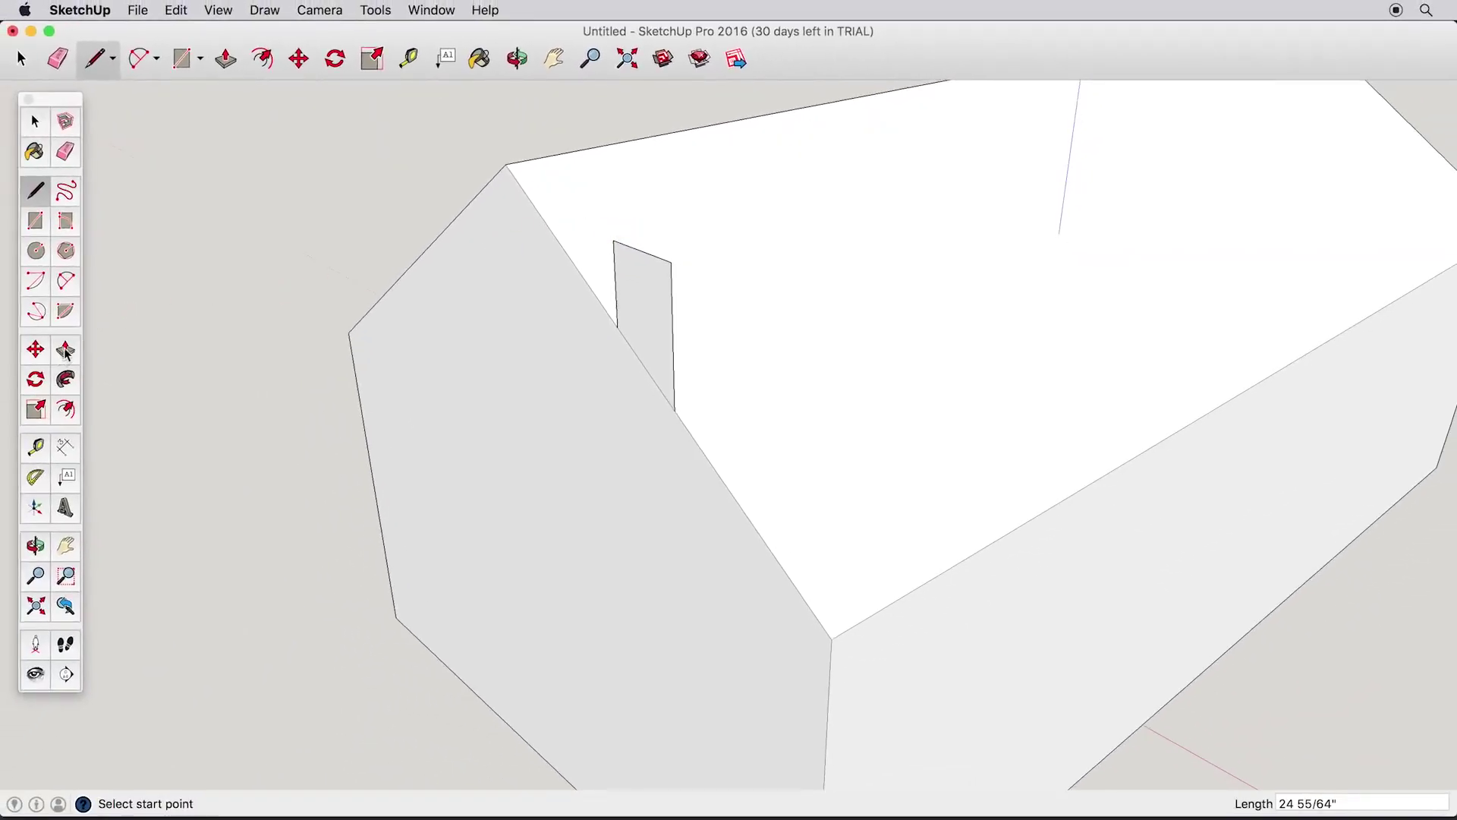
- Pull the upright face about 135 inches along the roof, and push its gable-side end back about 104 inches to leave a chimney block
left_click(66, 351)
left_click_drag(651, 319, 967, 253)
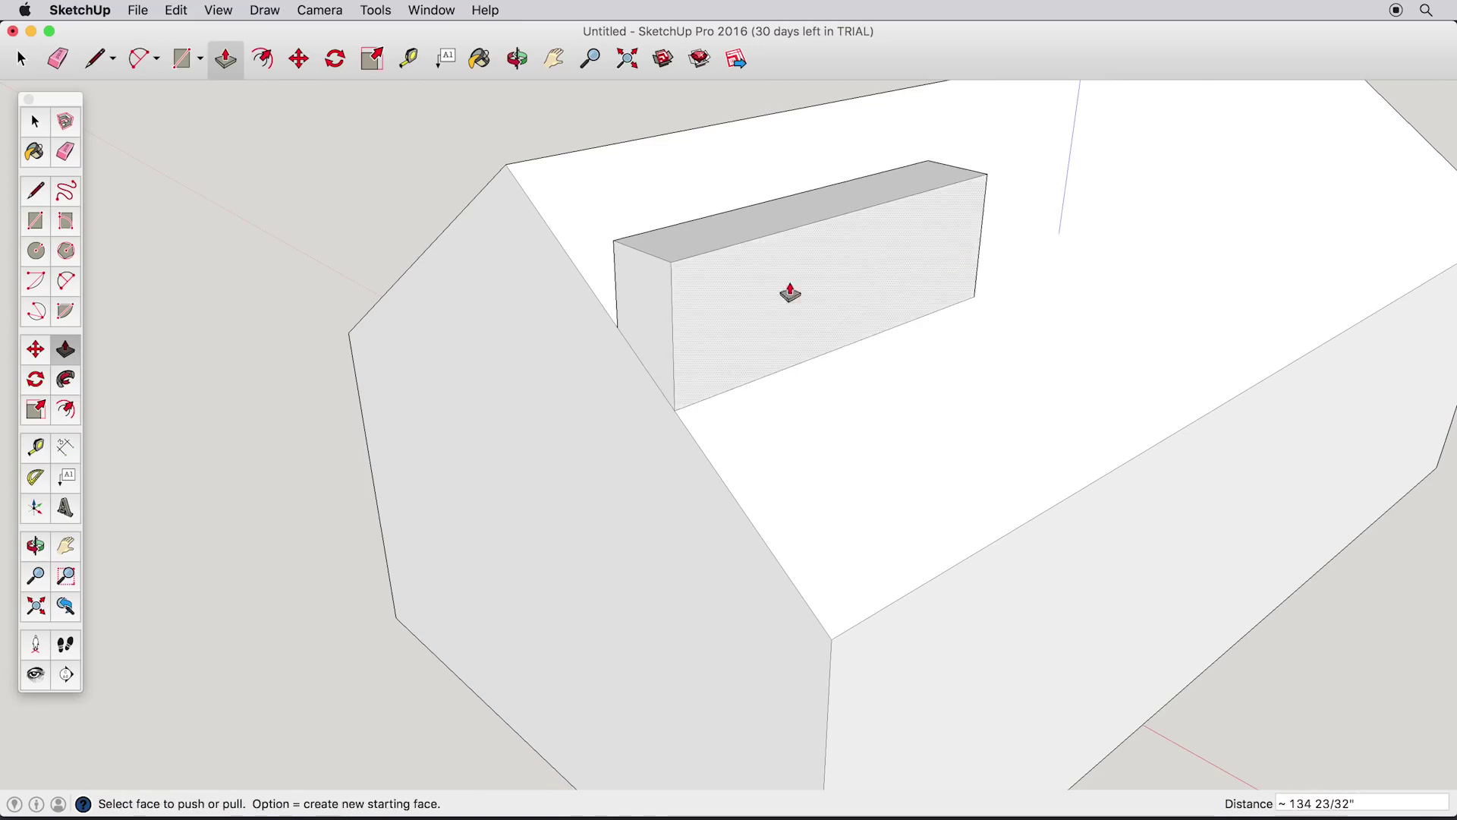
left_click_drag(648, 322, 903, 262)
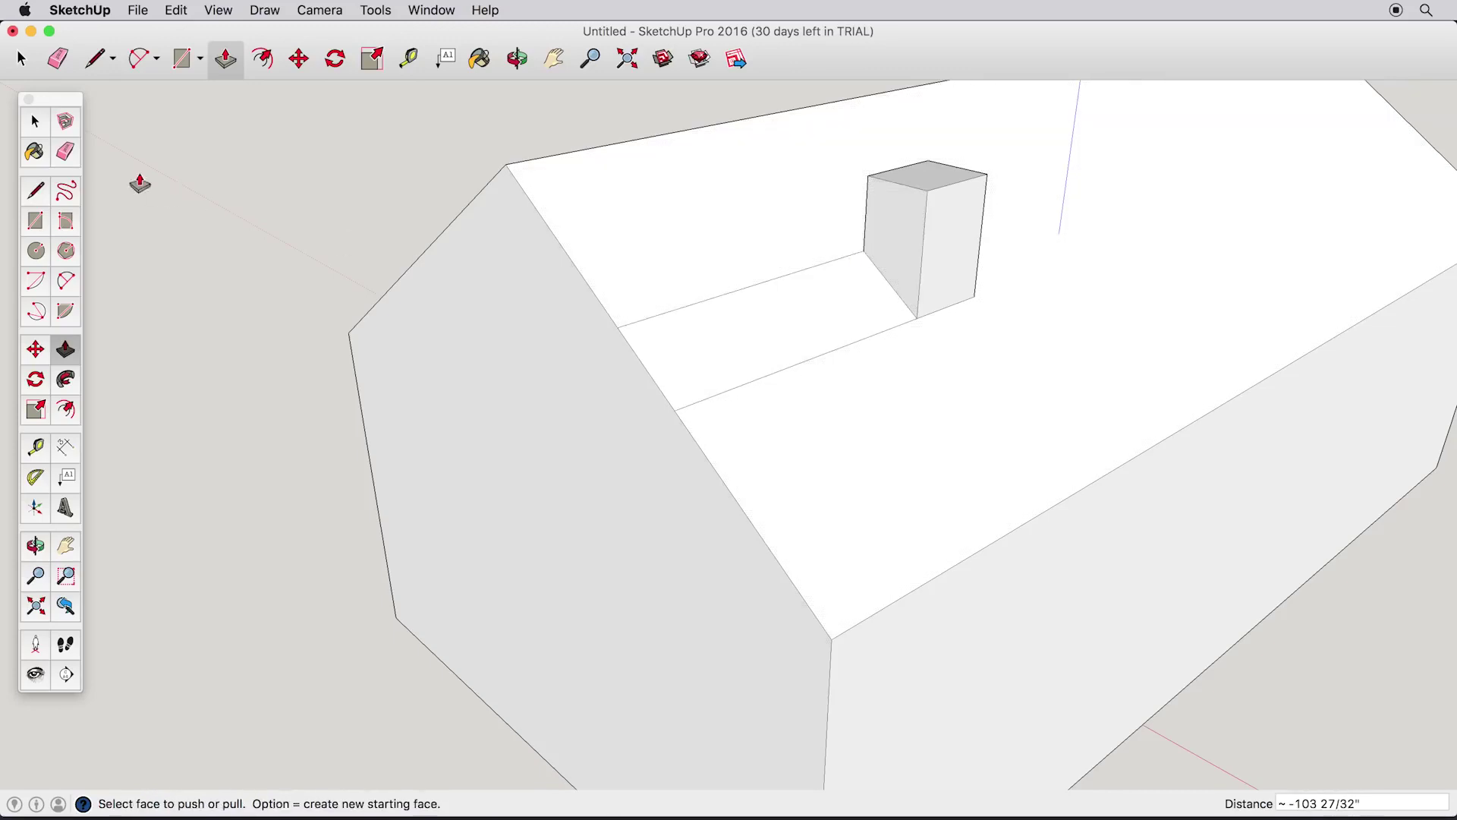
- Select the strip in front of the chimney block and the surrounding roof slope in turn to check whether they are separate faces
left_click(34, 121)
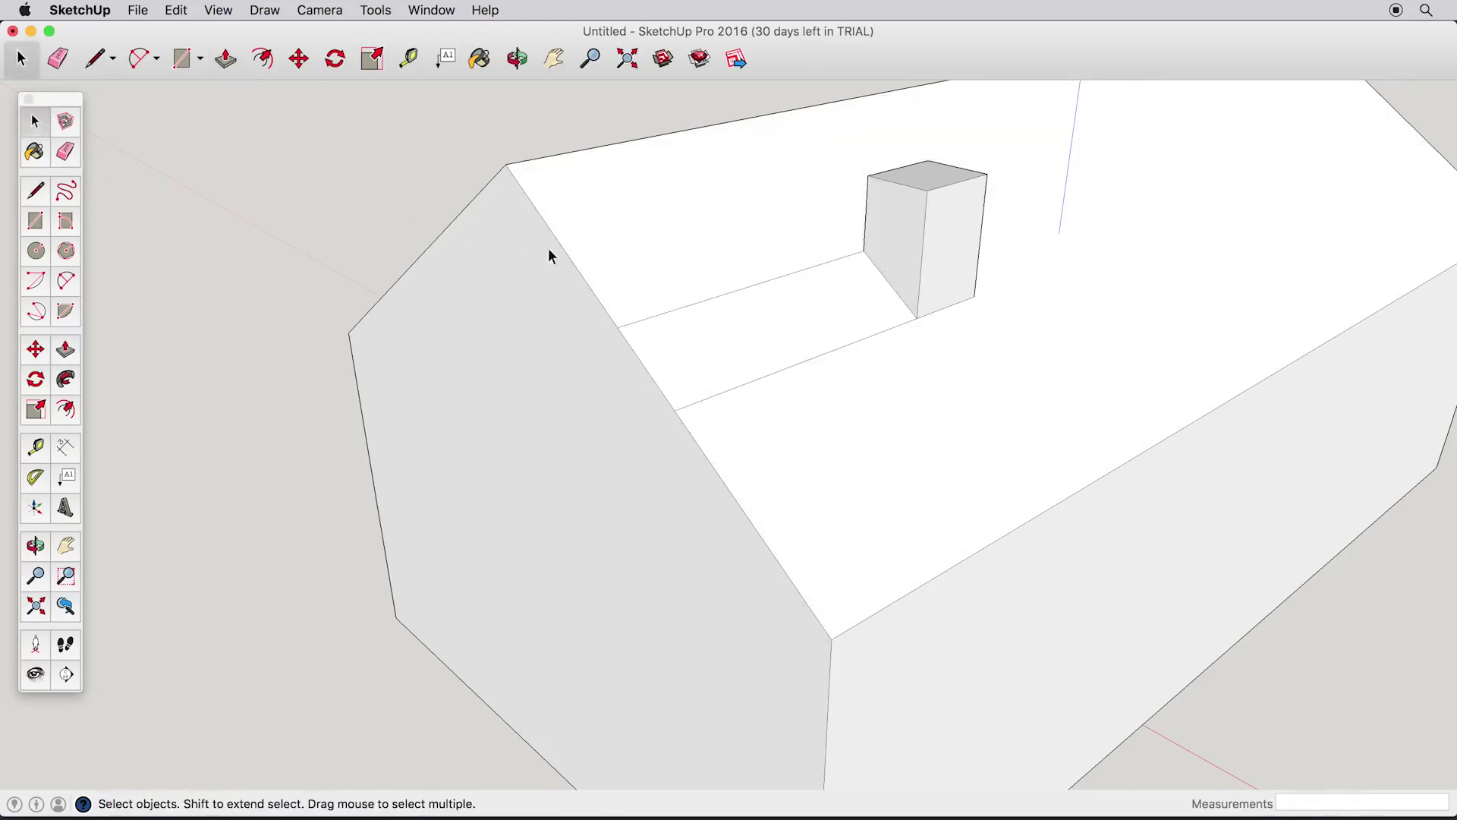
left_click(681, 308)
left_click(731, 389)
left_click(726, 342)
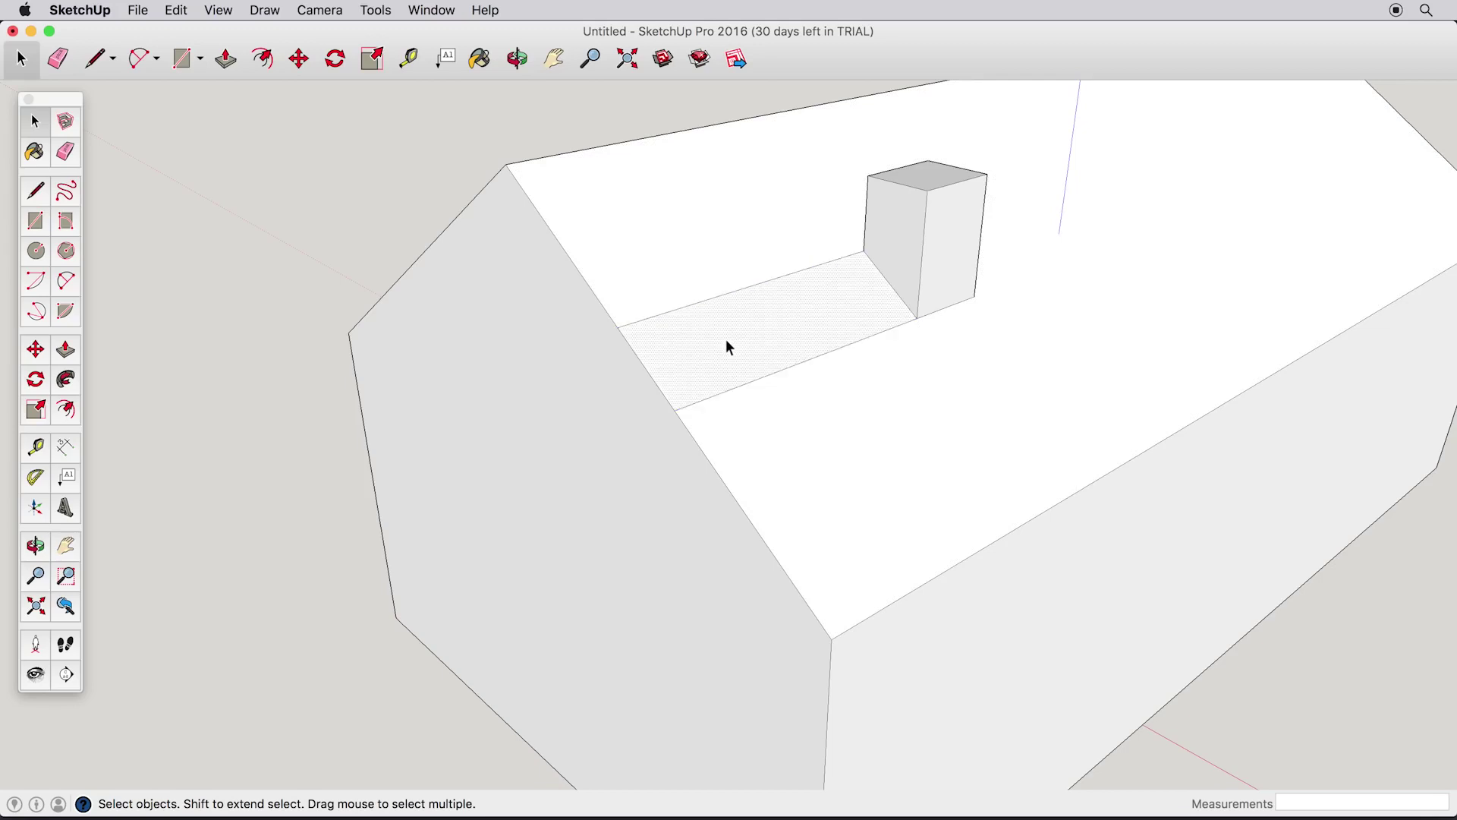
left_click(712, 238)
left_click(806, 335)
left_click(711, 255)
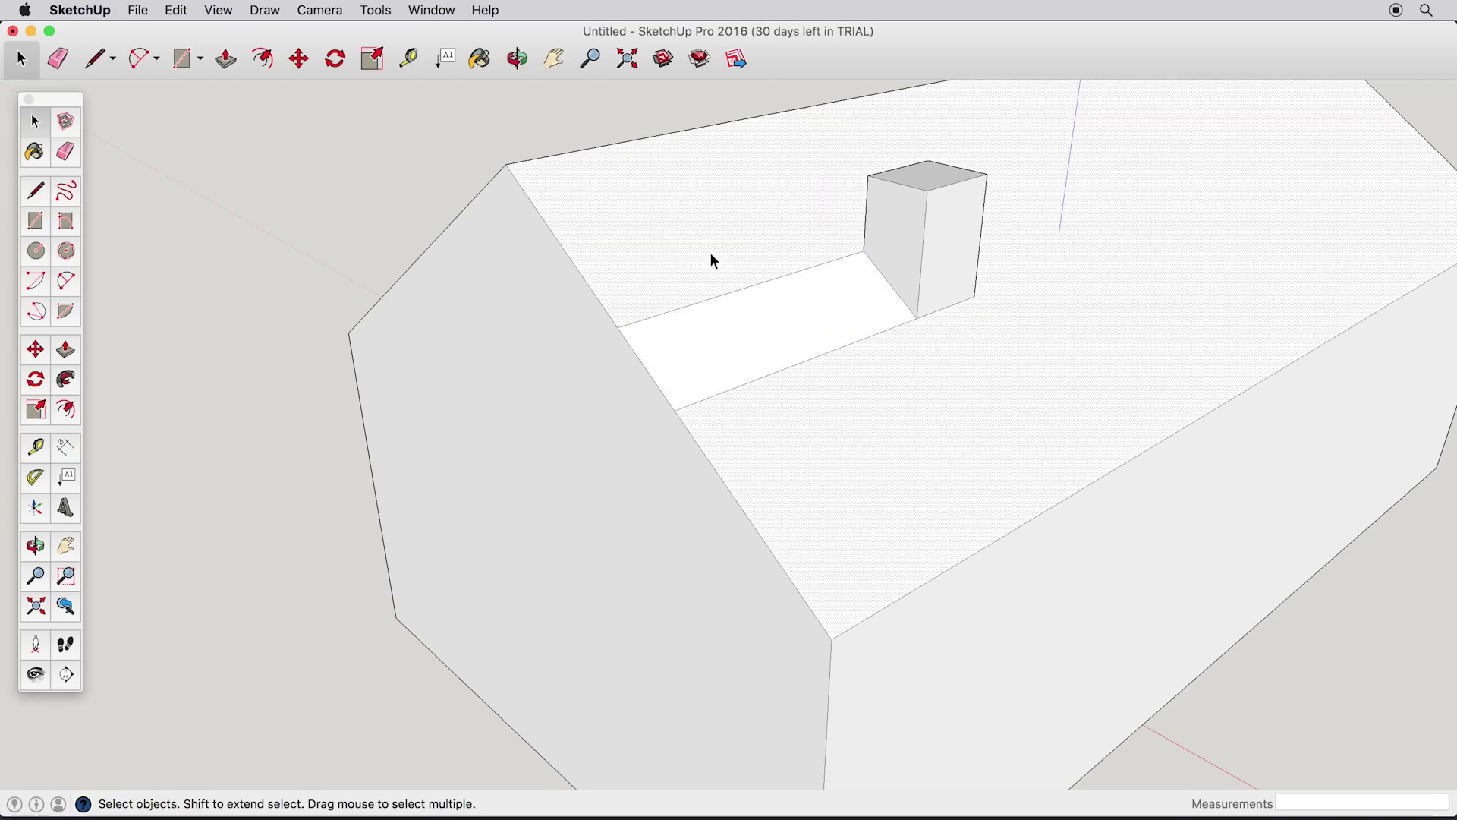
- Erase the two leftover edges on the roof slope running between the gable edge and the chimney block
left_click(65, 151)
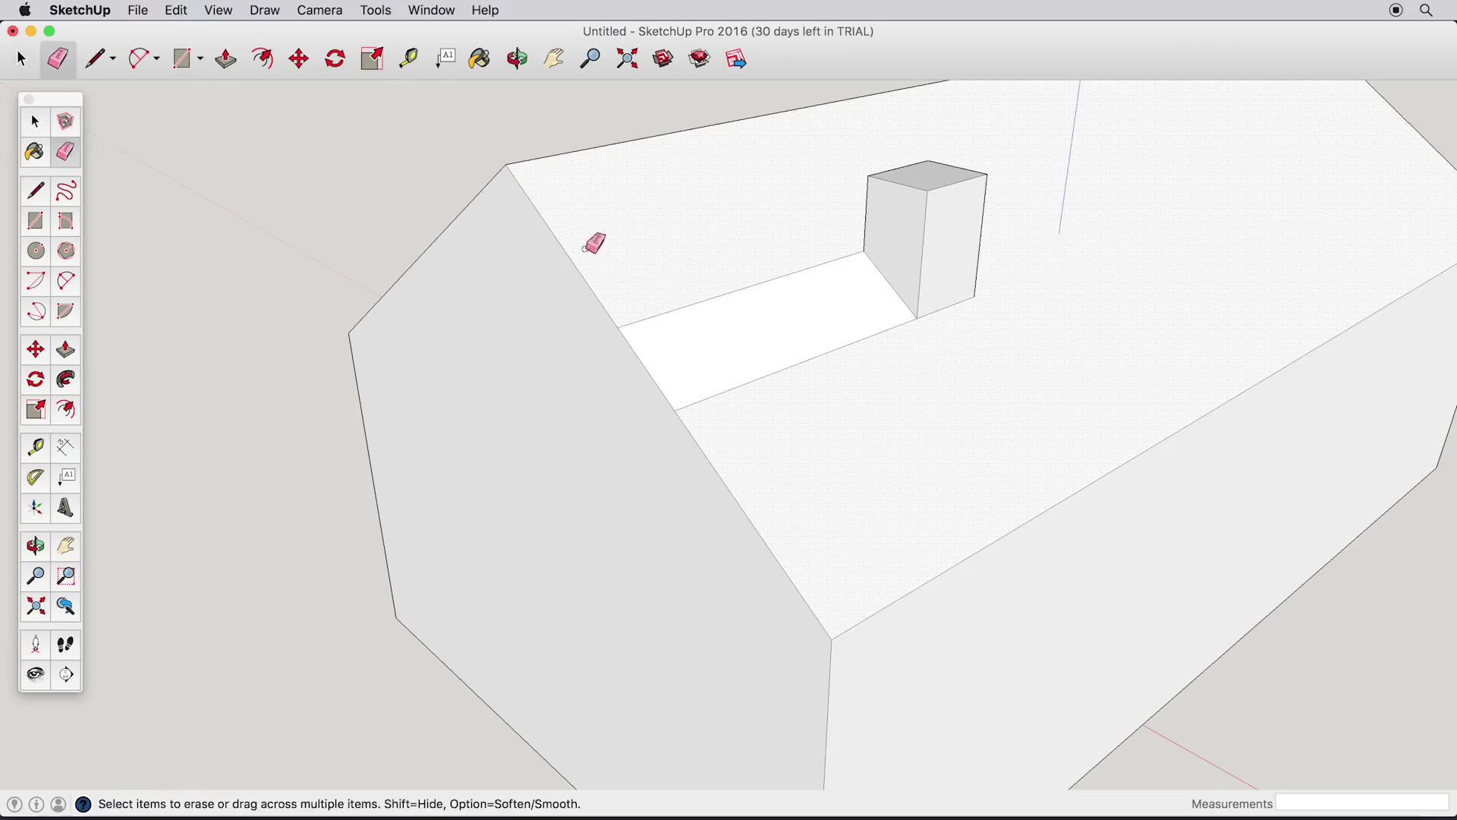
left_click(723, 299)
left_click(809, 359)
- Draw a rectangle about 153 inches wide at the base of the long wall, with a second rectangle about 14 inches high along its lower half
middle_click_drag(810, 359, 781, 413)
scroll(839, 407, "down", 4)
middle_click_drag(923, 437, 781, 396)
key("r")
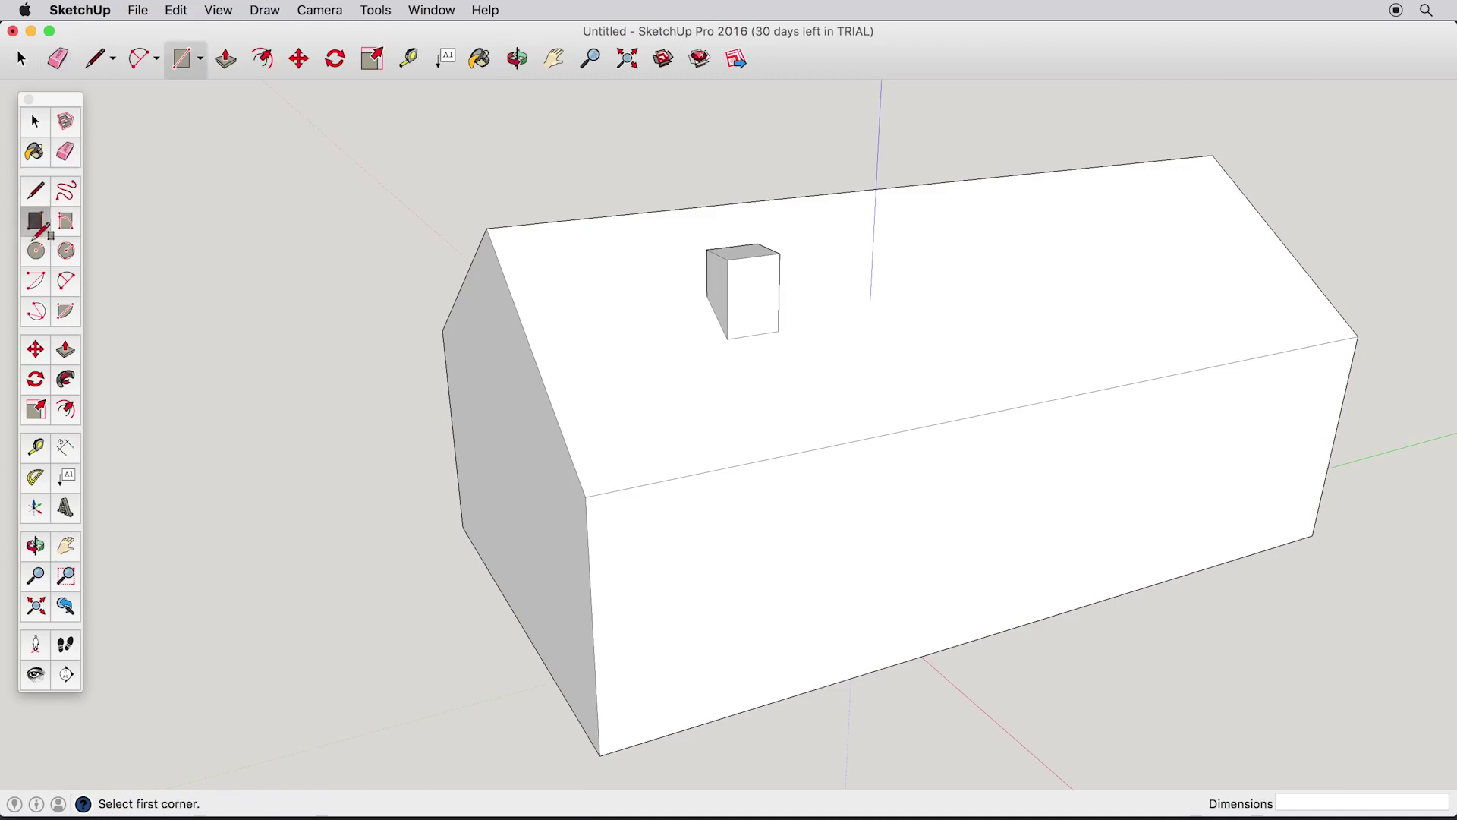
scroll(922, 614, "up", 2)
middle_click_drag(934, 618, 885, 573)
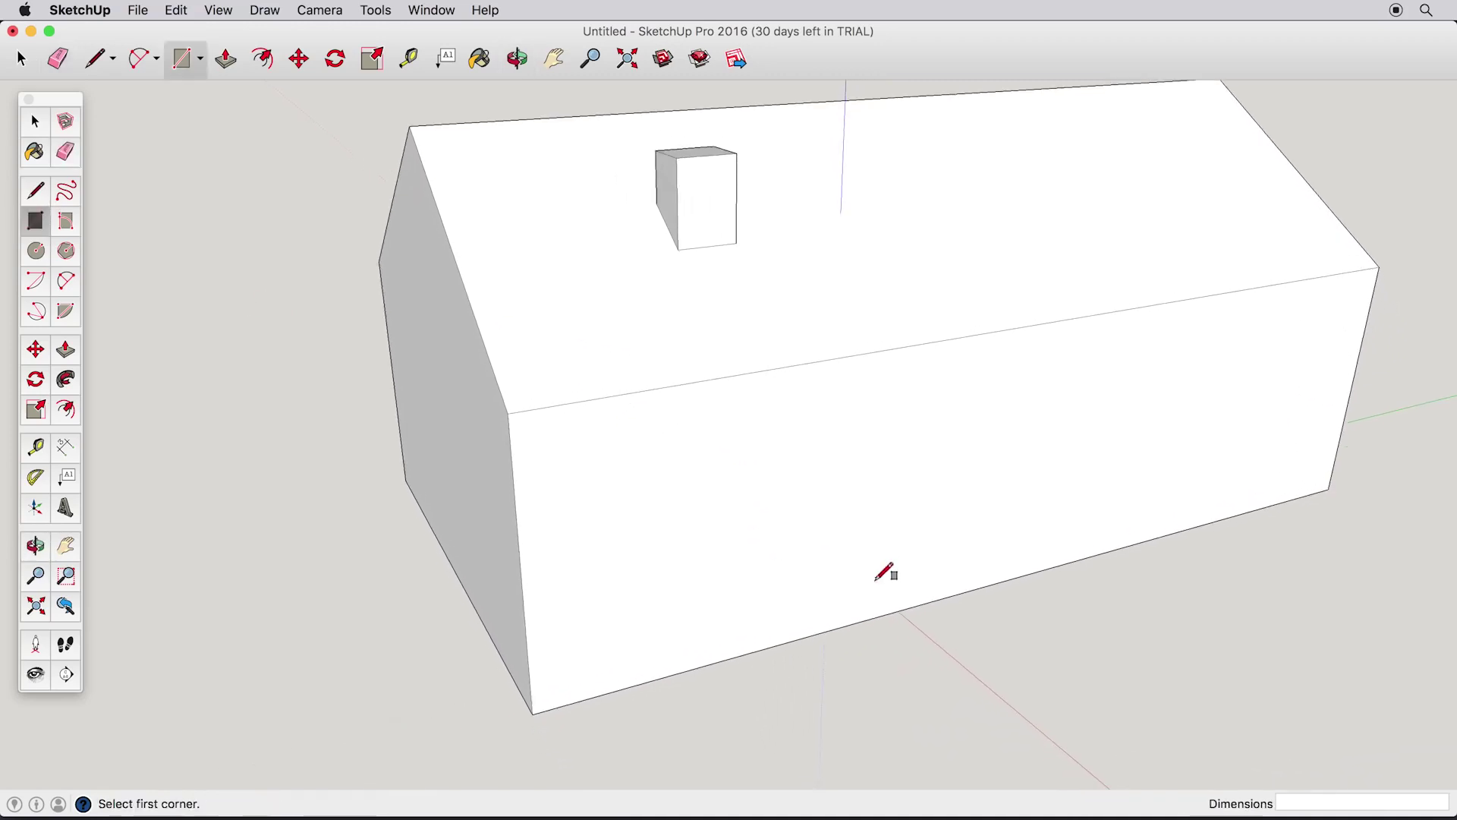
left_click(818, 634)
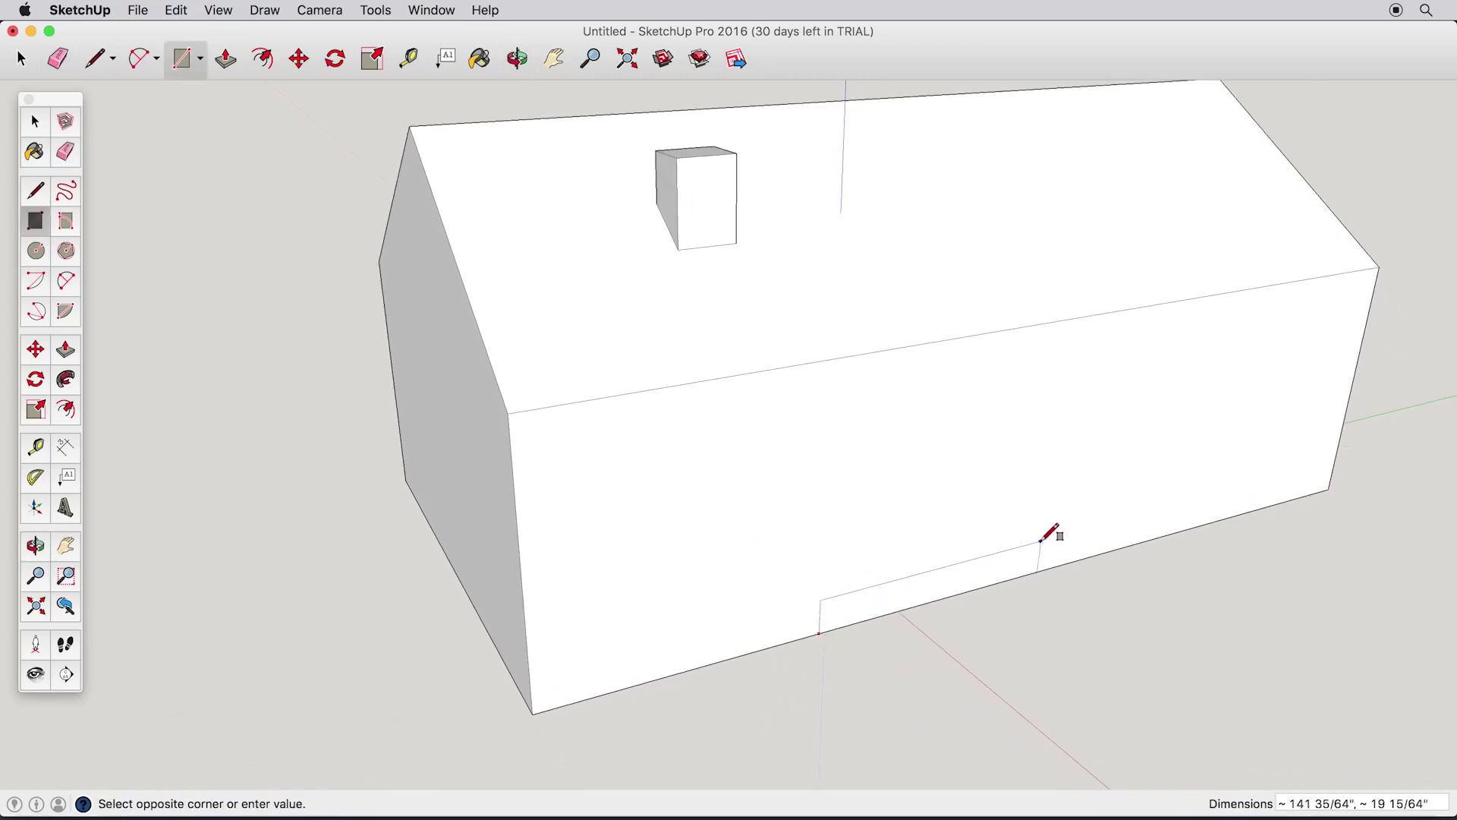
left_click(1060, 523)
left_click(1056, 544)
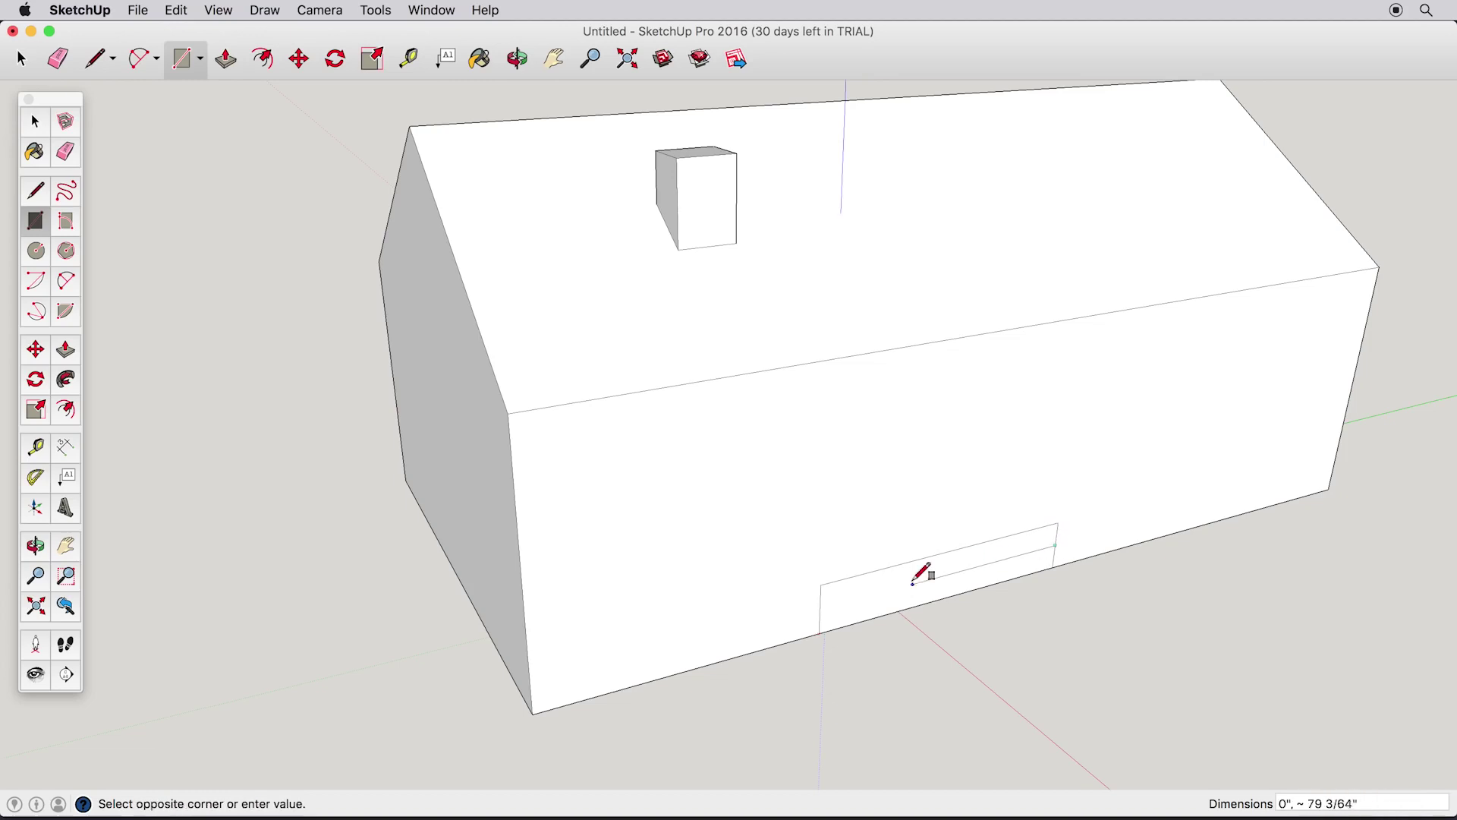
left_click(821, 632)
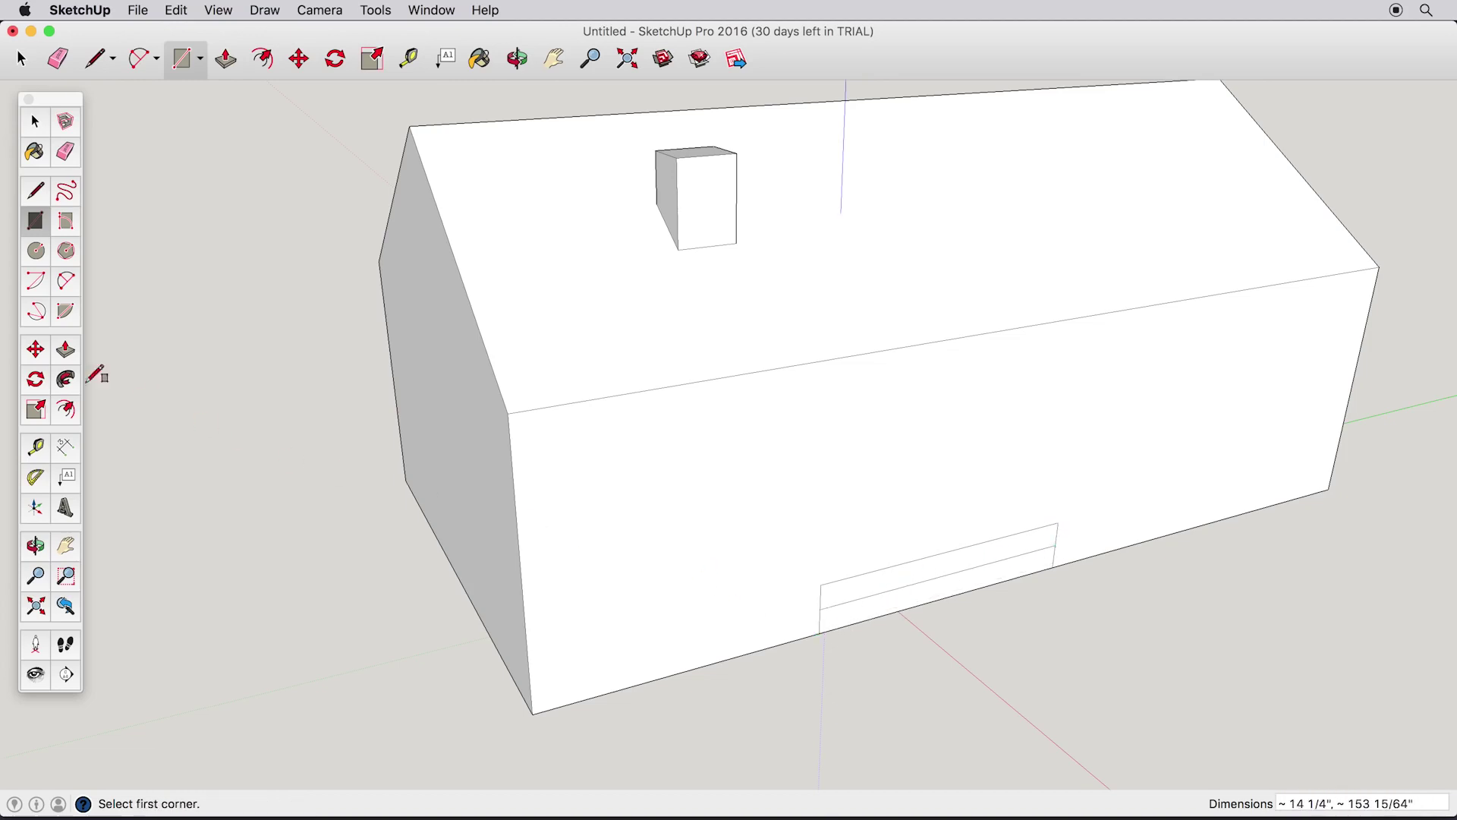
- Pull the lower strip out from the wall and the upper strip out about half as far to form two entrance steps
left_click(65, 350)
left_click_drag(888, 612, 961, 668)
left_click_drag(888, 596, 922, 621)
- Draw a door rectangle about 53 by 96 inches above the upper step and a window rectangle about 87 by 58 inches beside it
left_click(35, 220)
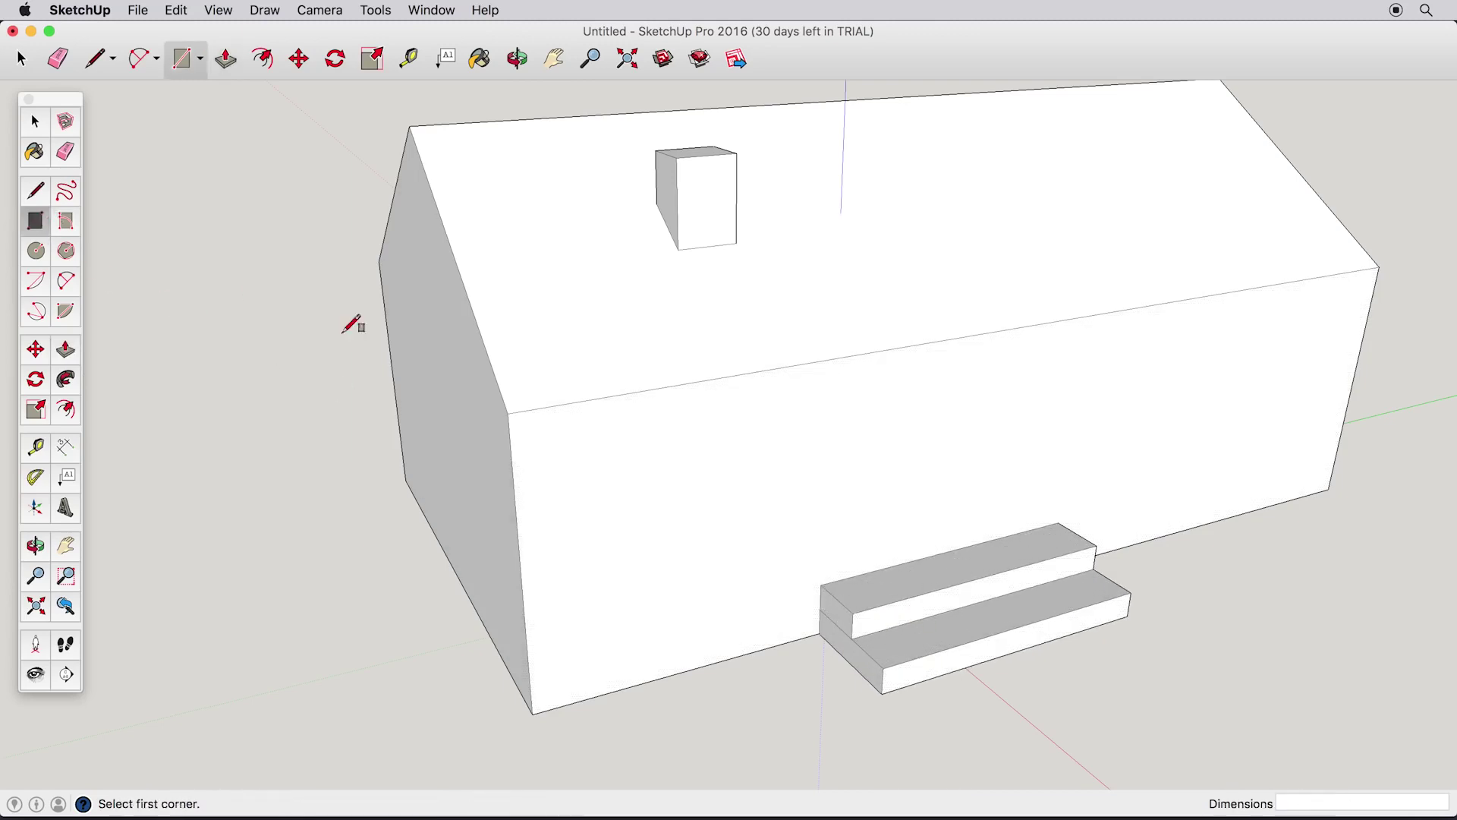
left_click(851, 576)
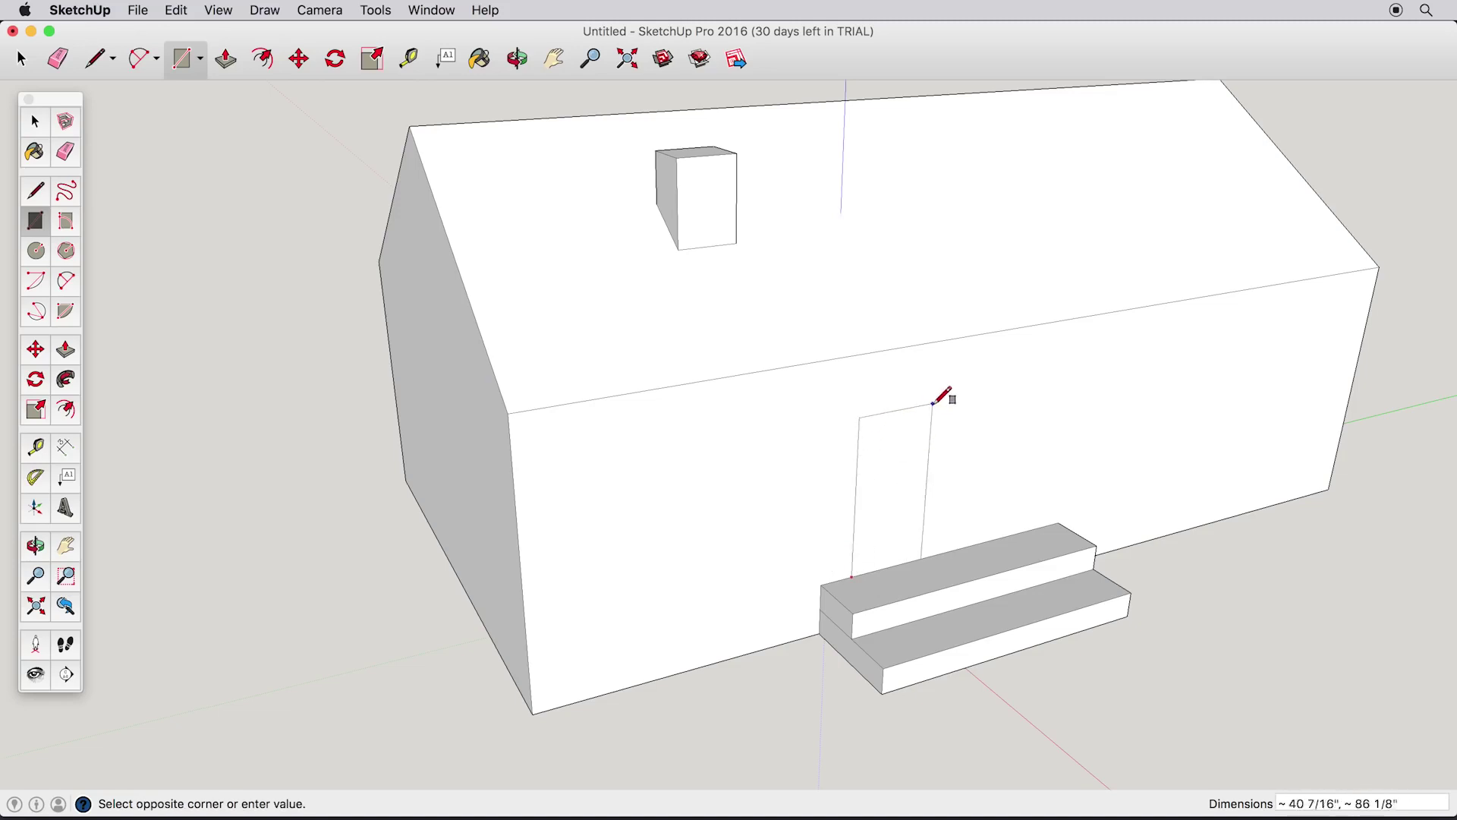
left_click(953, 385)
left_click(985, 381)
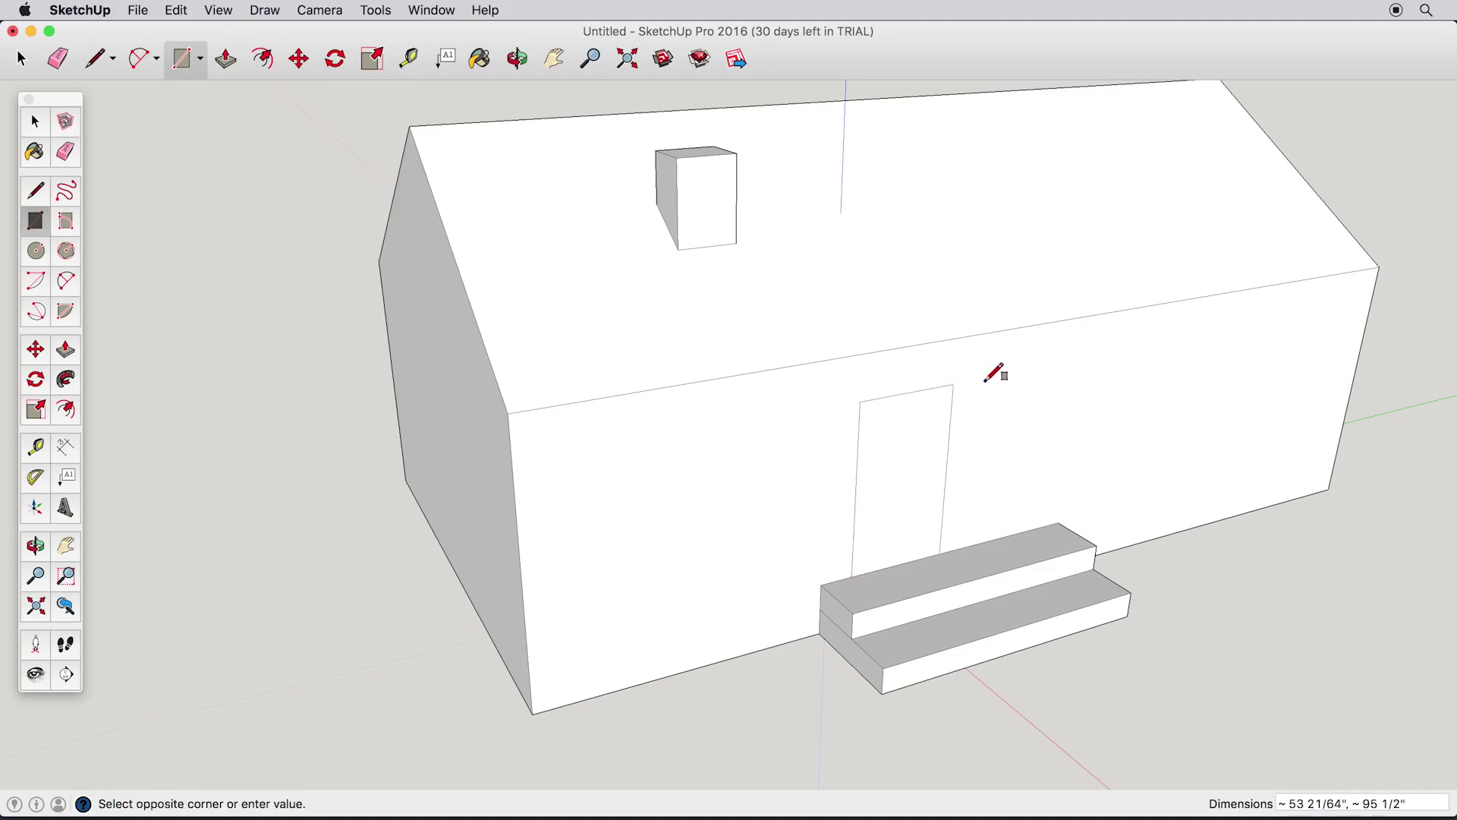
left_click(1105, 454)
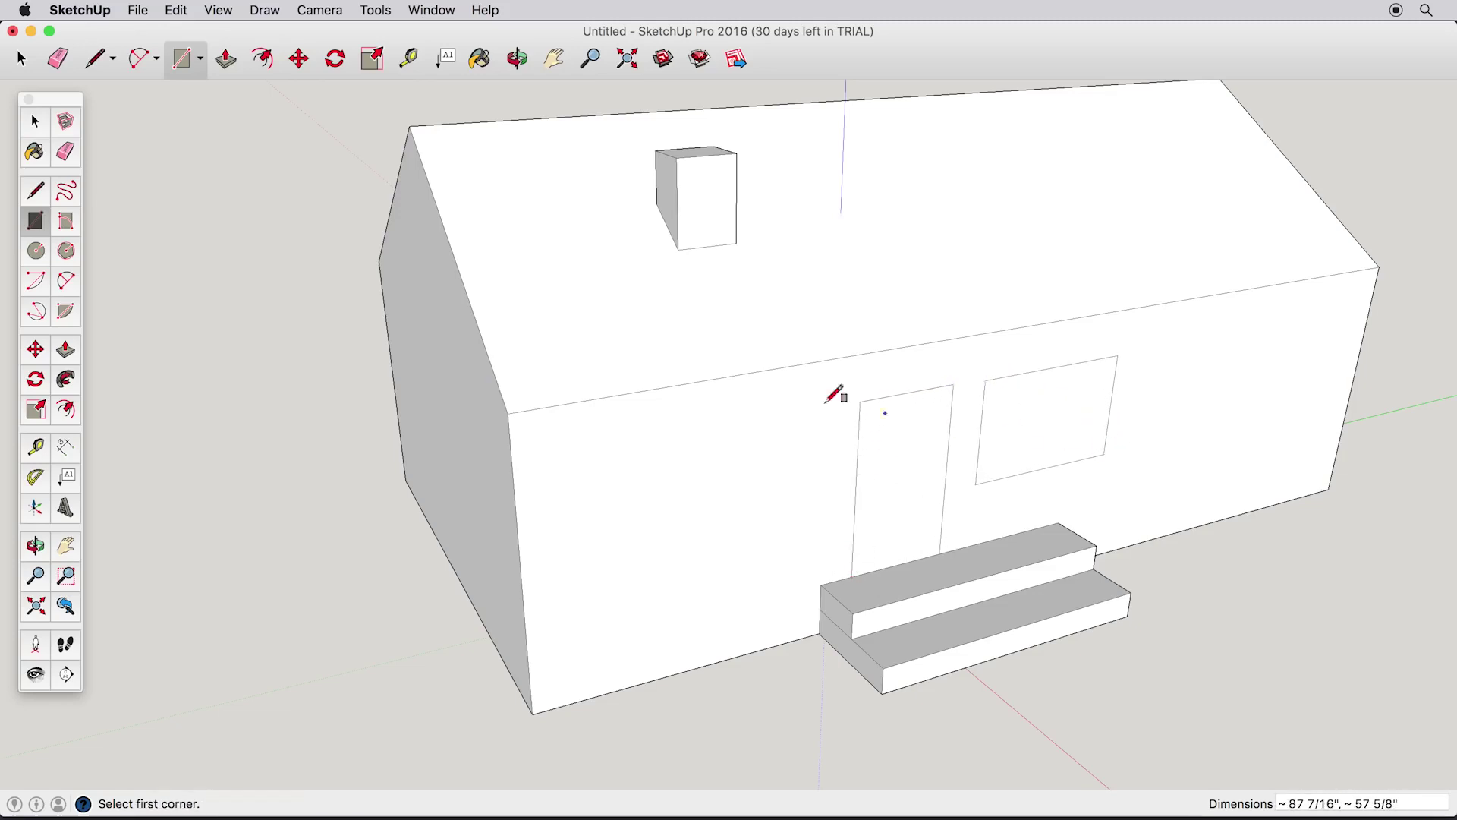
- Push the window and door faces slightly into the wall to recess both openings
left_click(65, 349)
left_click(1014, 459)
left_click(1010, 451)
left_click(902, 504)
left_click(900, 489)
- Pull the lower step's gable-side end outward to lengthen the step, and erase the leftover edge across its tread
left_click(864, 678)
left_click(807, 700)
left_click(67, 153)
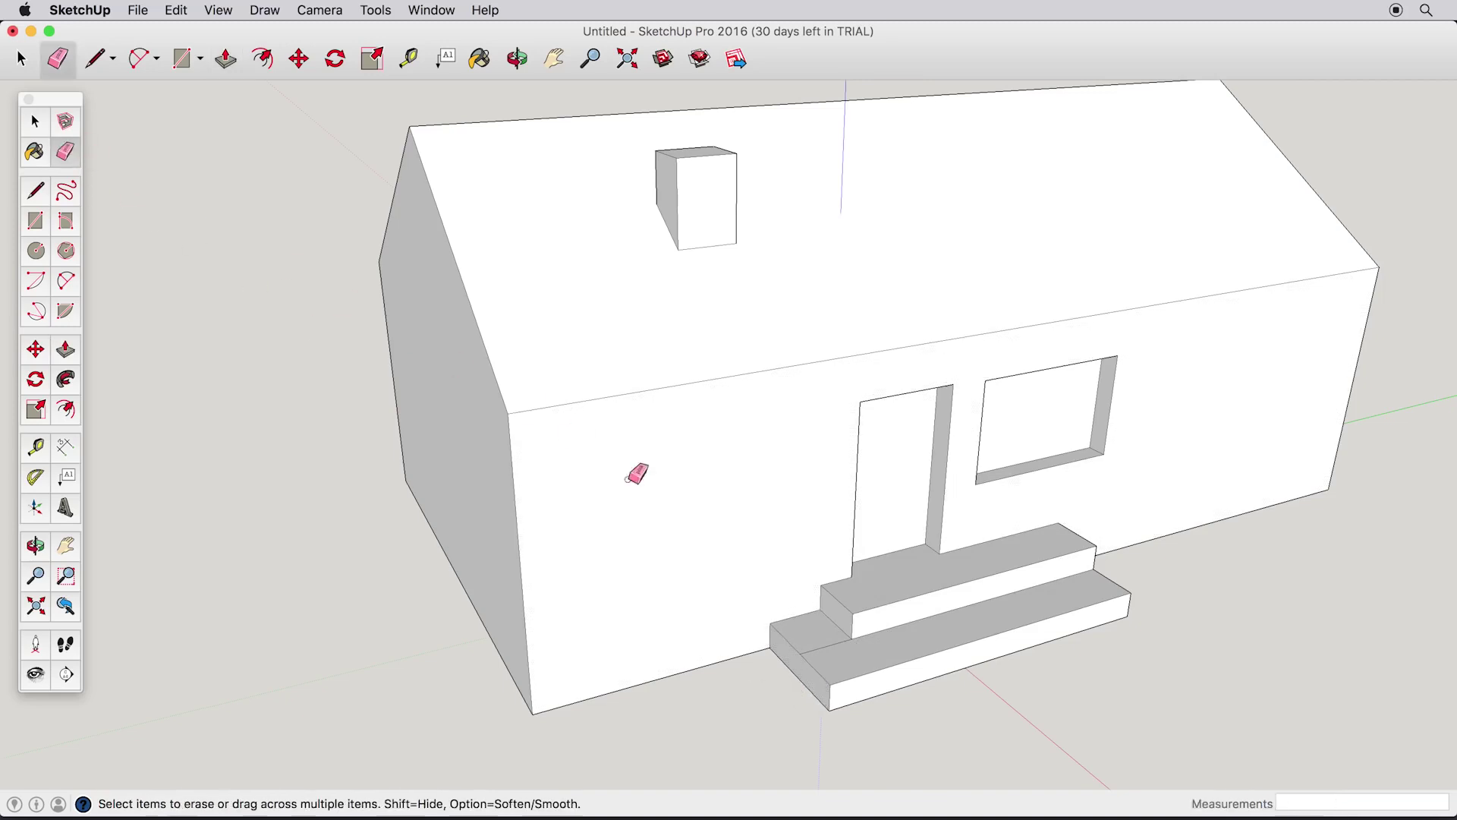
mouse_move(850, 604)
middle_mouse_down()
mouse_move(794, 648)
mouse_move(792, 559)
mouse_move(739, 567)
mouse_move(786, 568)
middle_mouse_up()
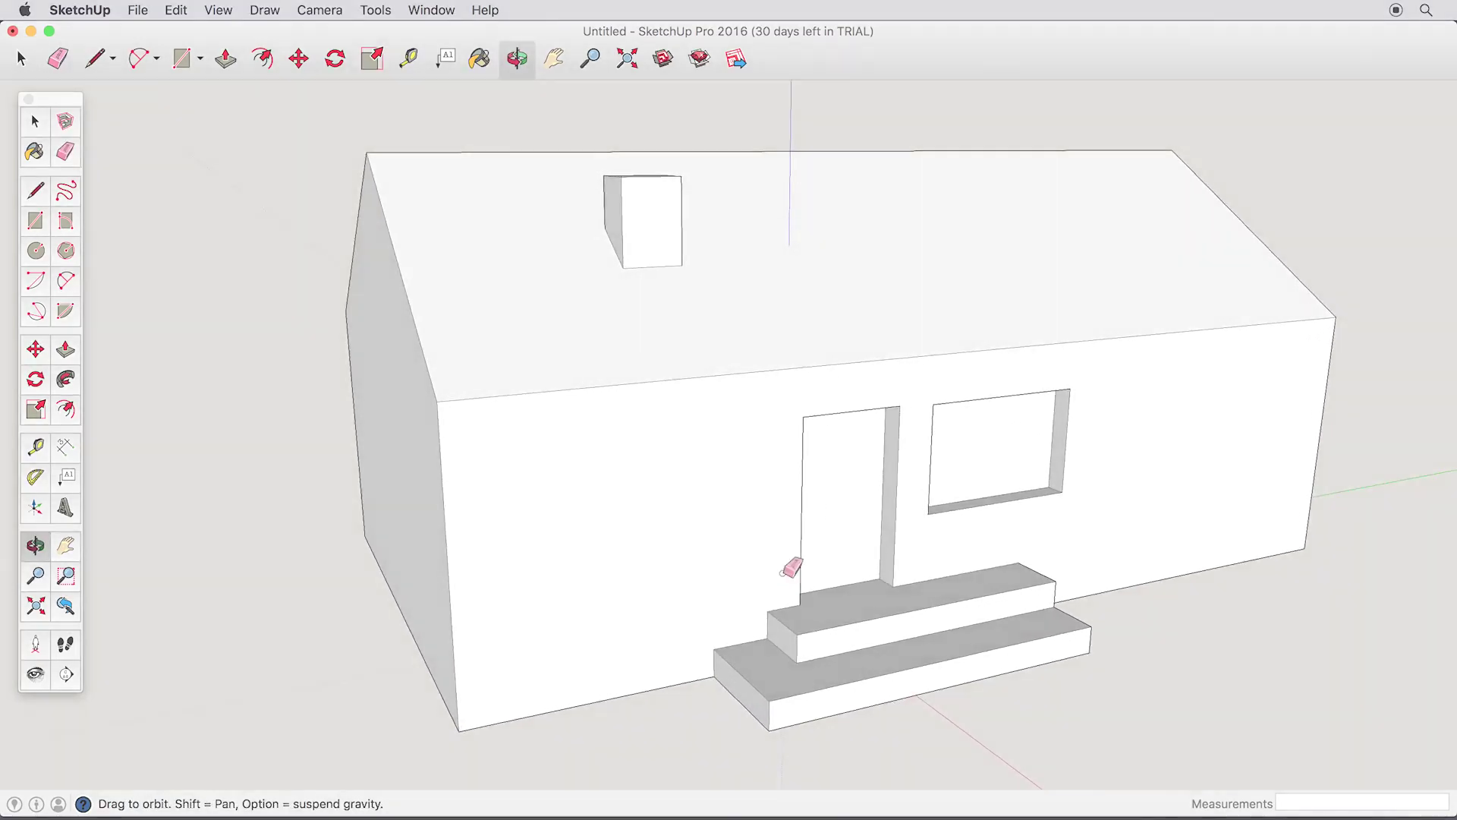